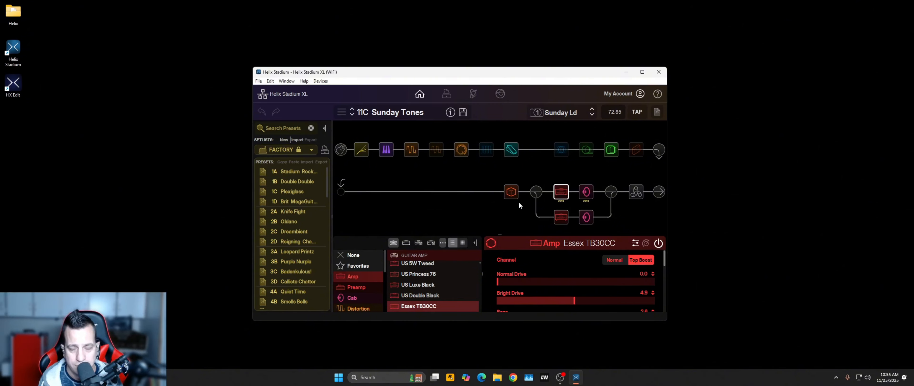
Switch the preset browser to the USER setlist
{"action": "left_click", "coordinate": [311, 151]}
{"action": "left_click", "coordinate": [276, 171]}
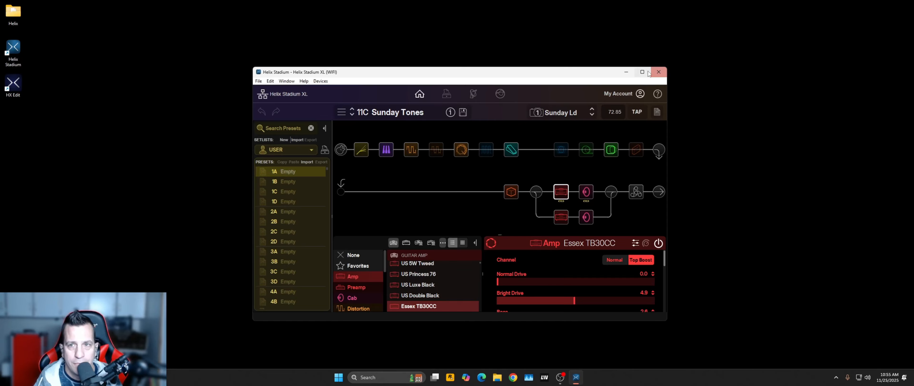
Tile the Helix Stadium window on the right half of the desktop and open HX Edit on the left half
{"action": "mouse_move", "coordinate": [642, 74]}
{"action": "left_click_drag", "start_coordinate": [538, 74], "coordinate": [912, 140]}
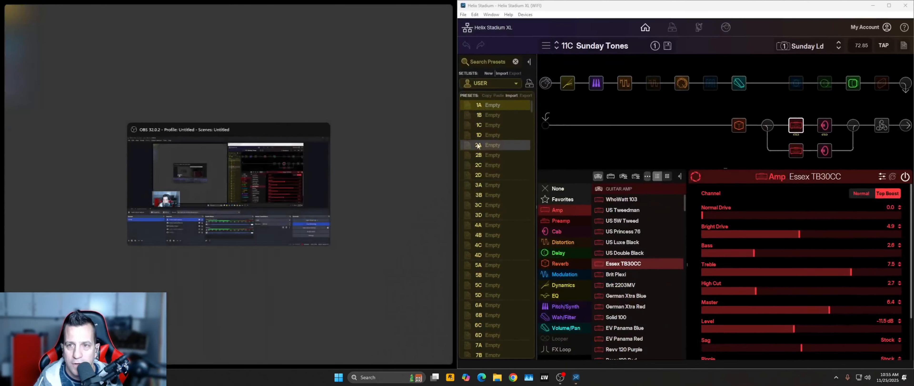
{"action": "left_click", "coordinate": [319, 144]}
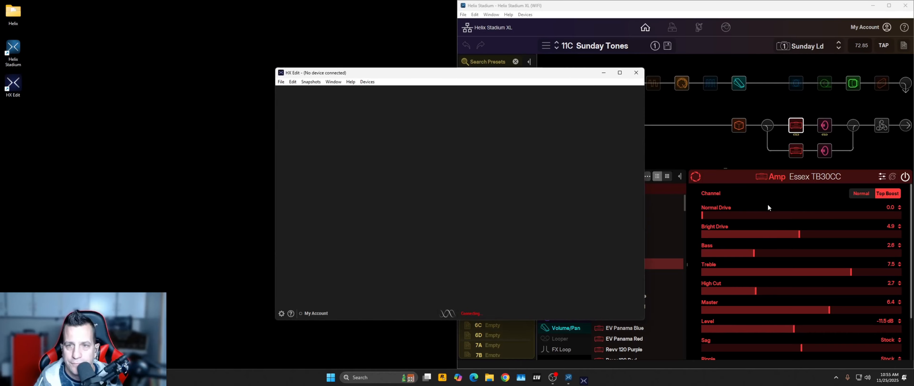
{"action": "left_click_drag", "start_coordinate": [539, 73], "coordinate": [1, 117]}
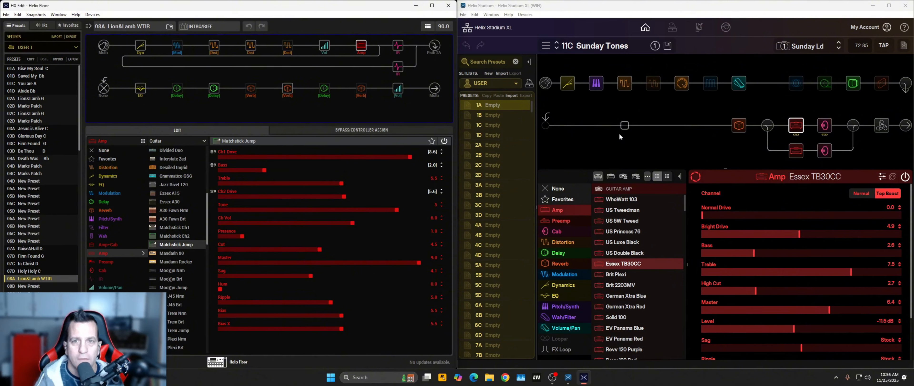
{"action": "left_click", "coordinate": [547, 45]}
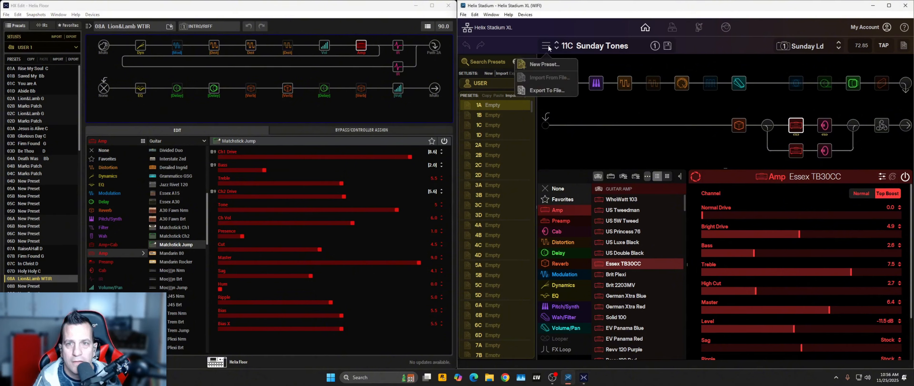
{"action": "left_click", "coordinate": [549, 47]}
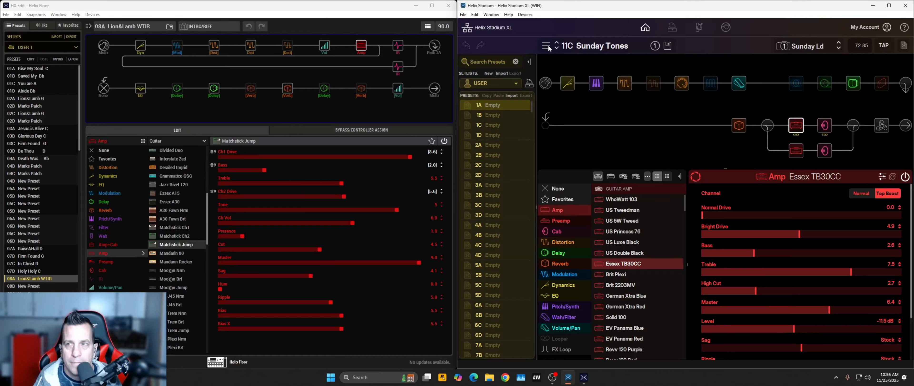
Load user preset 04B in HX Edit and inspect its two amp blocks
{"action": "left_click", "coordinate": [28, 69]}
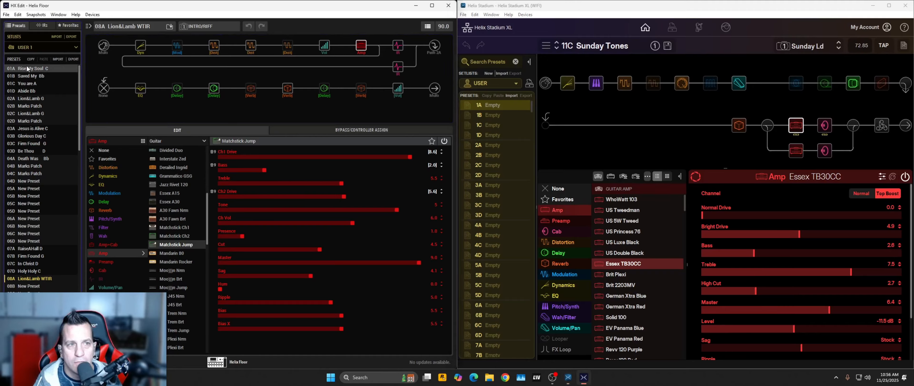
{"action": "left_click", "coordinate": [47, 167]}
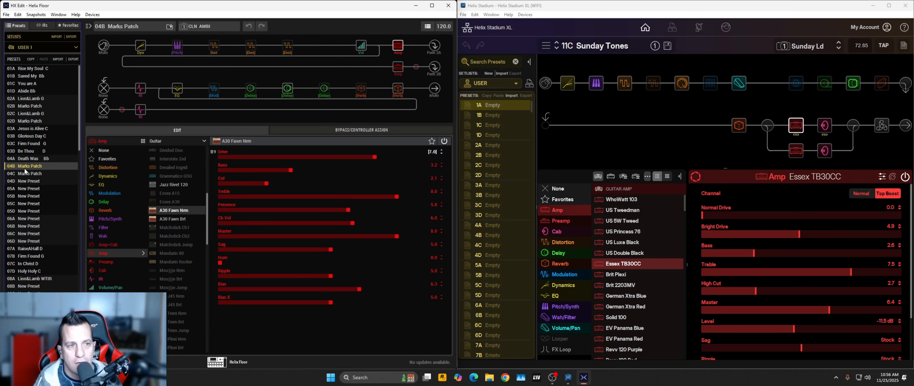
{"action": "double_click", "coordinate": [24, 169]}
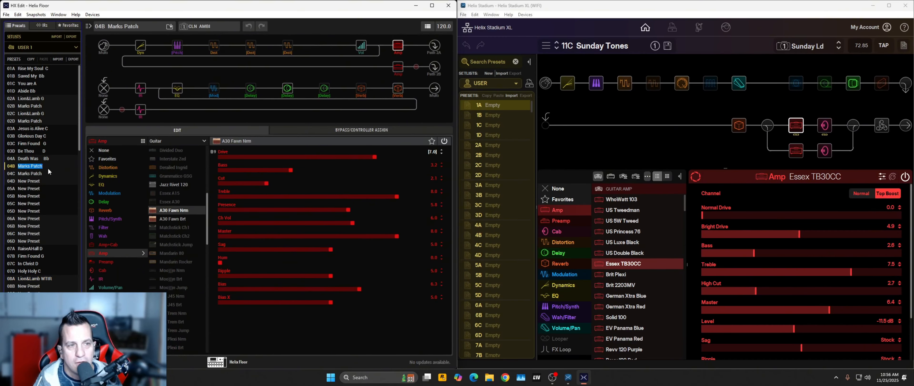
{"action": "left_click", "coordinate": [49, 169]}
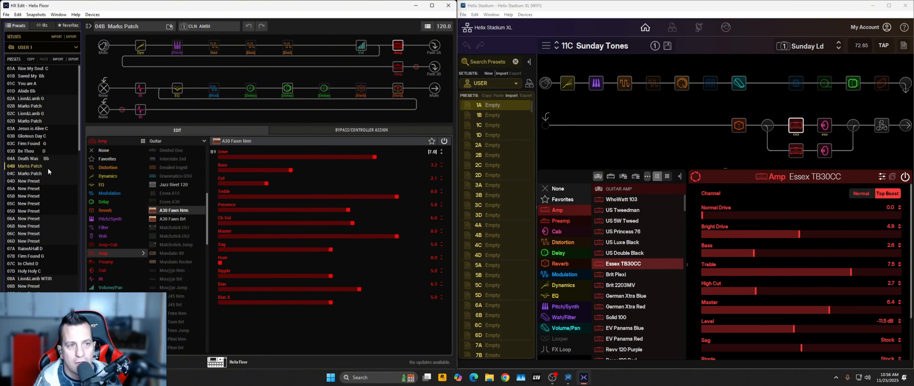
{"action": "left_click", "coordinate": [401, 48]}
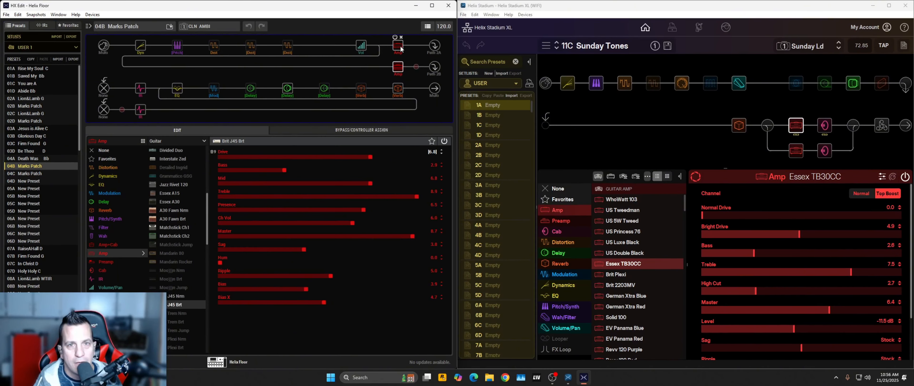
{"action": "left_click", "coordinate": [400, 48]}
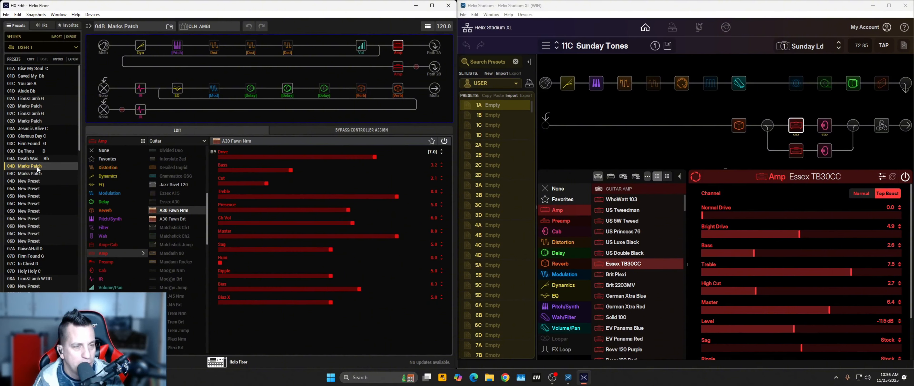
Load the empty user preset 1A in Helix Stadium and copy preset 04B from HX Edit into that slot
{"action": "left_click", "coordinate": [505, 104]}
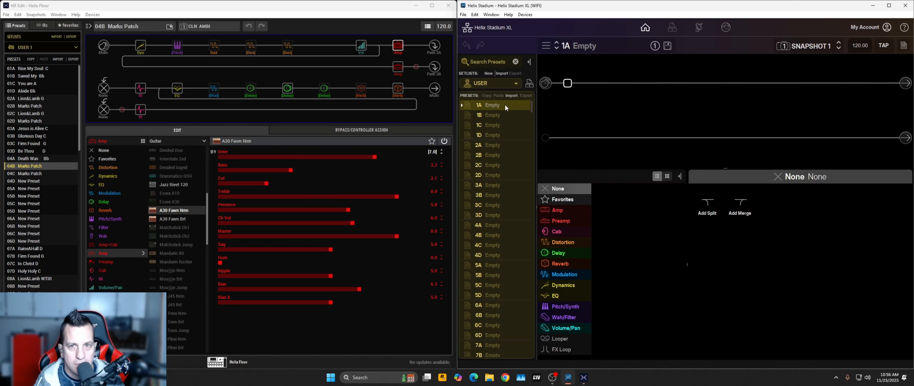
{"action": "right_click", "coordinate": [505, 104]}
{"action": "left_click", "coordinate": [495, 106]}
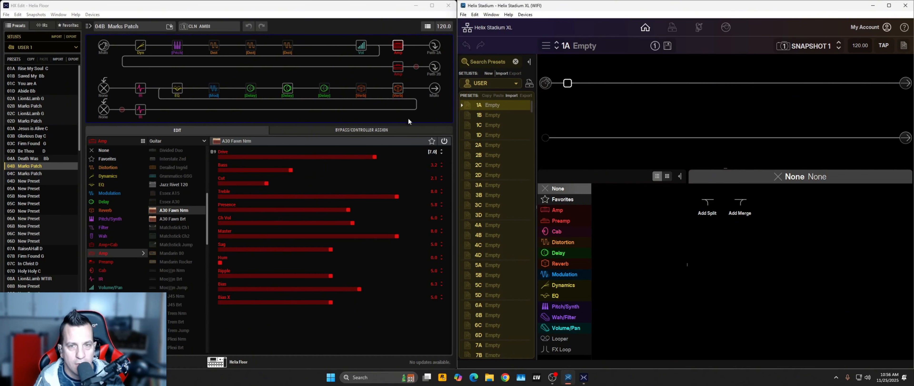
{"action": "left_click_drag", "start_coordinate": [21, 168], "coordinate": [481, 106]}
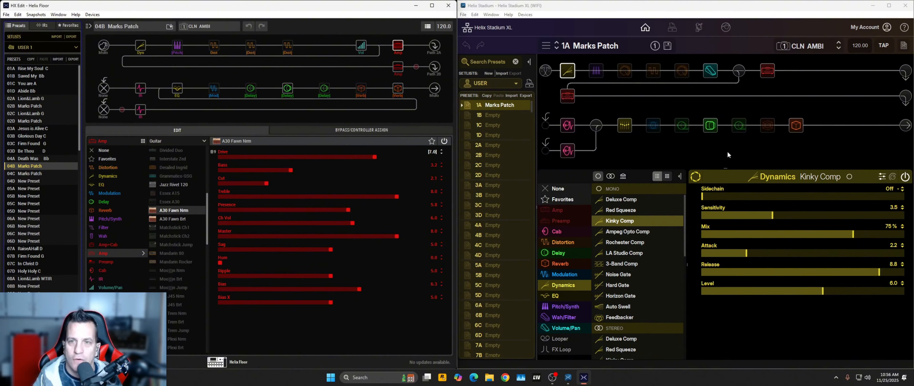
Check the impulse response assigned to both cab blocks of preset 1A against the IR list in HX Edit
{"action": "left_click", "coordinate": [572, 132]}
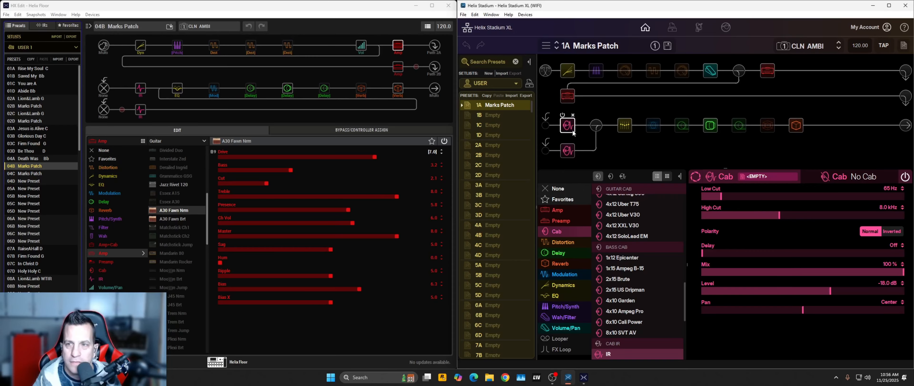
{"action": "left_click", "coordinate": [568, 153]}
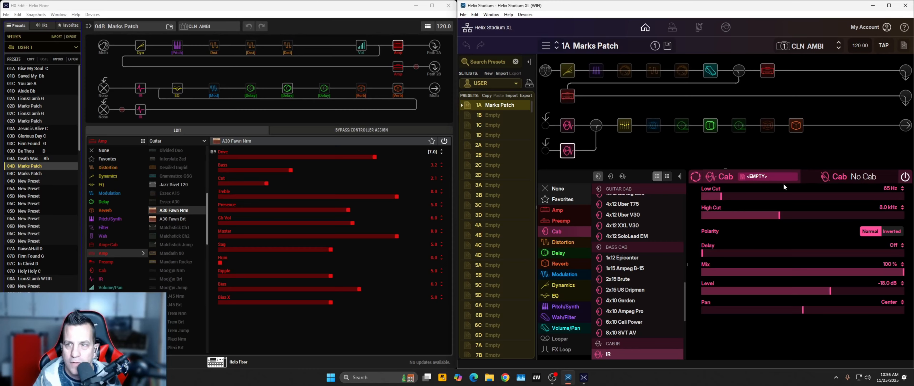
{"action": "left_click", "coordinate": [768, 175]}
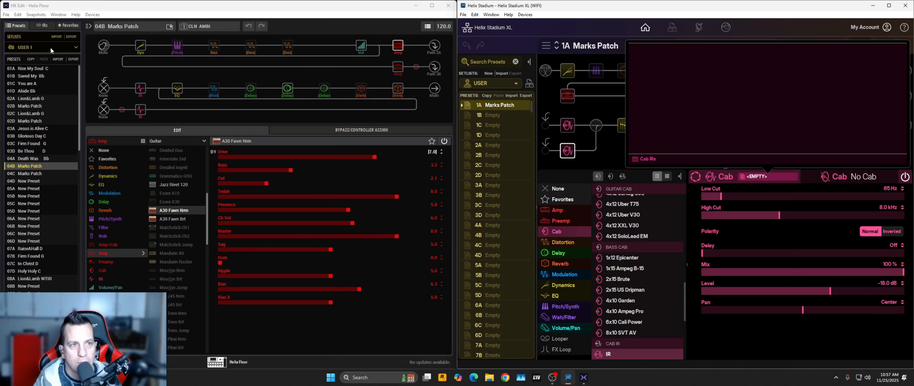
{"action": "left_click", "coordinate": [45, 25]}
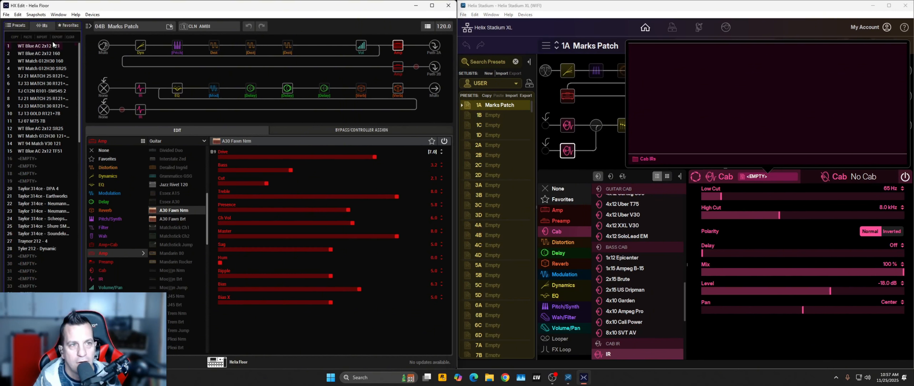
{"action": "left_click_drag", "start_coordinate": [52, 47], "coordinate": [30, 53]}
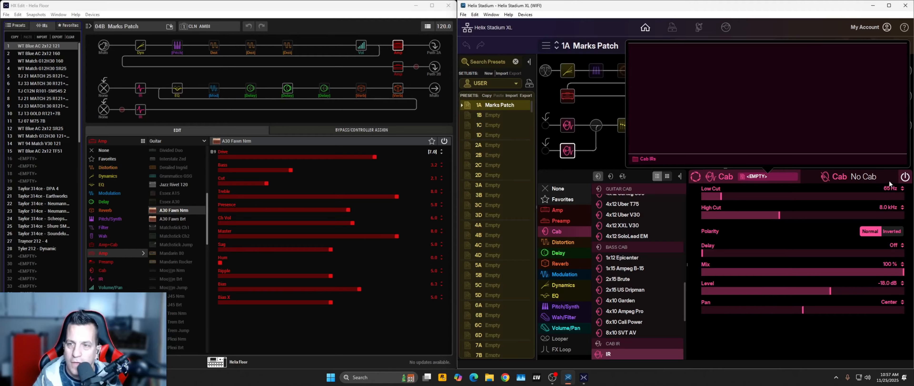
{"action": "left_click", "coordinate": [663, 179]}
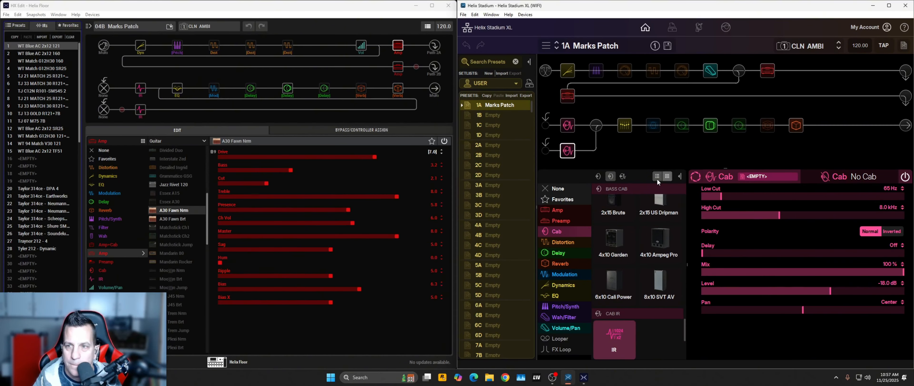
{"action": "left_click", "coordinate": [657, 179]}
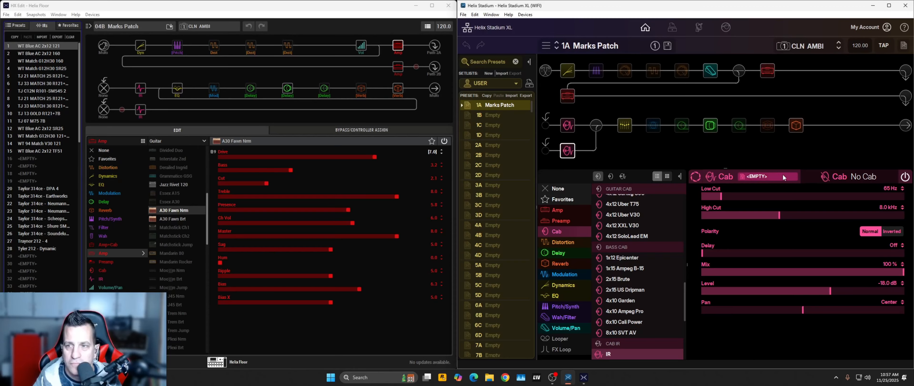
{"action": "left_click", "coordinate": [481, 28]}
{"action": "left_click", "coordinate": [743, 85]}
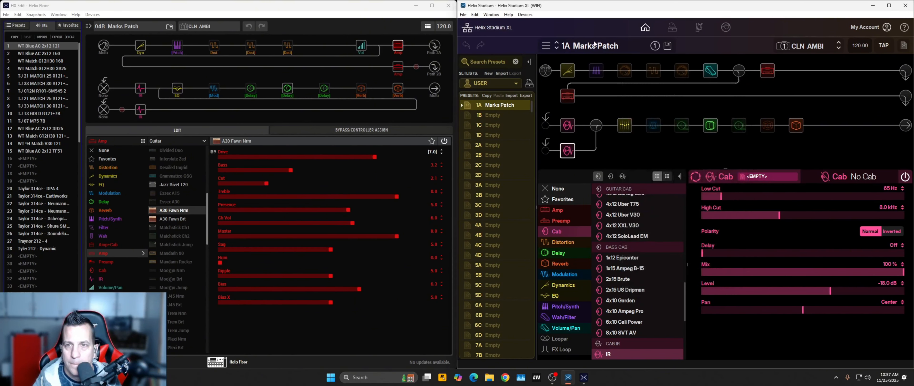
Try to copy the WT Blue AC 2x12 121 impulse response from HX Edit into the Helix Stadium Librarian's Cab IRs
{"action": "left_click", "coordinate": [672, 28]}
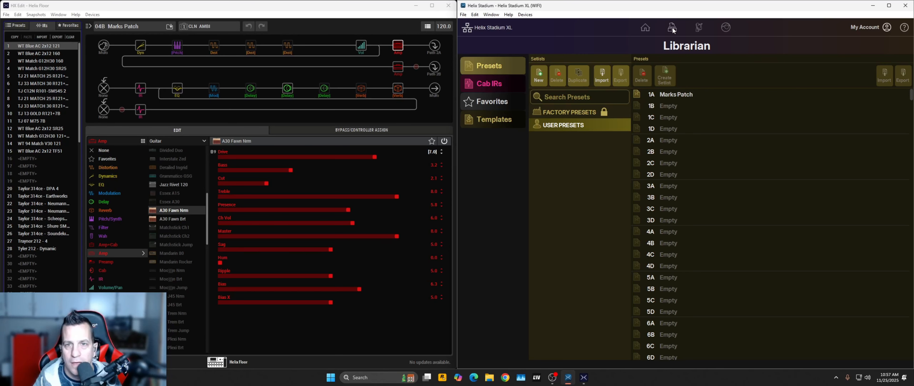
{"action": "left_click", "coordinate": [489, 83]}
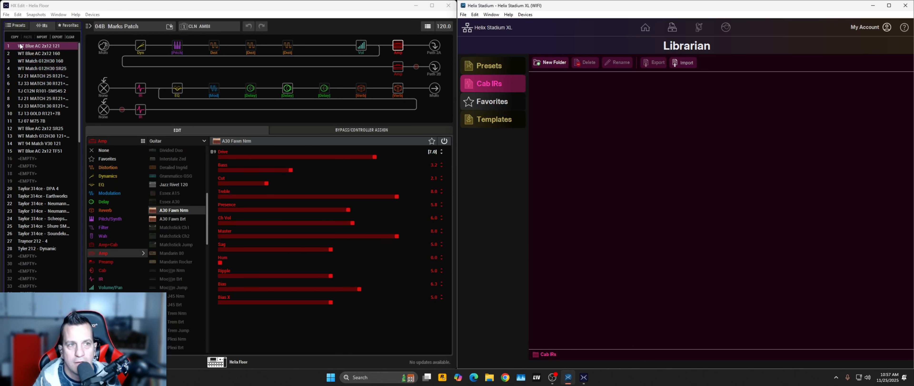
{"action": "left_click_drag", "start_coordinate": [21, 45], "coordinate": [560, 95]}
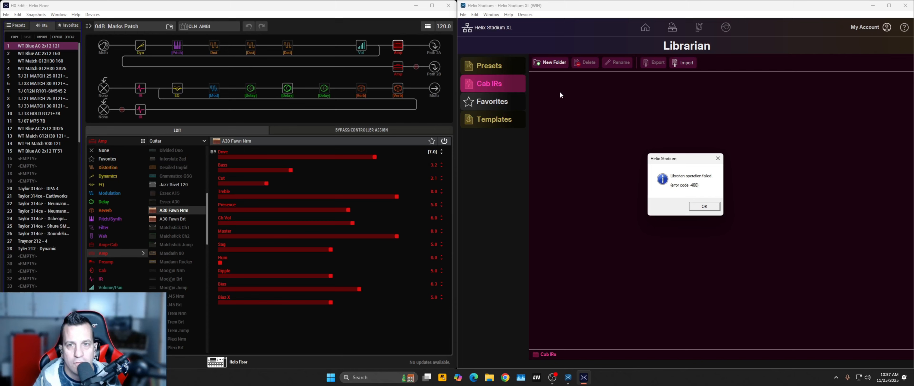
{"action": "left_click", "coordinate": [704, 207]}
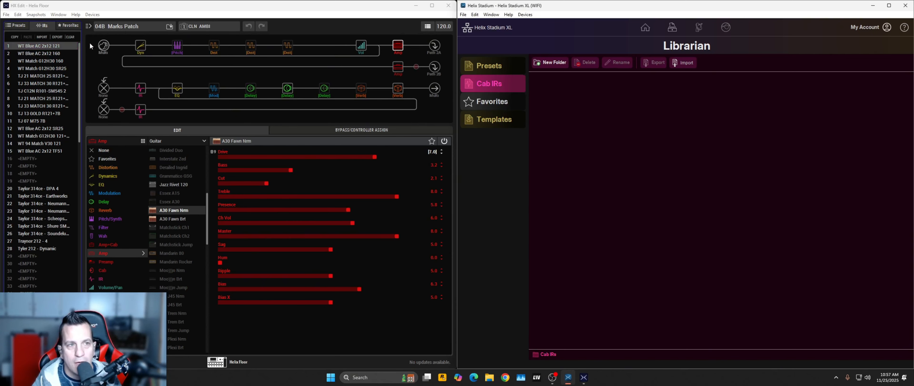
{"action": "left_click_drag", "start_coordinate": [52, 50], "coordinate": [604, 135]}
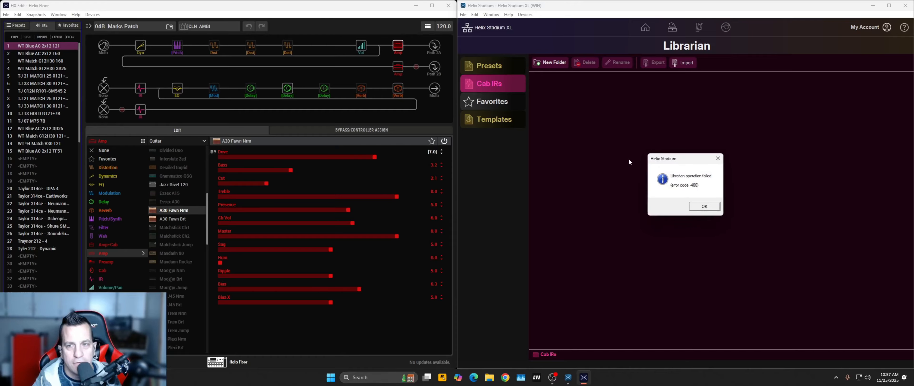
{"action": "left_click", "coordinate": [717, 158]}
Show the user presets in the Librarian and the preset list in HX Edit
{"action": "left_click", "coordinate": [482, 73]}
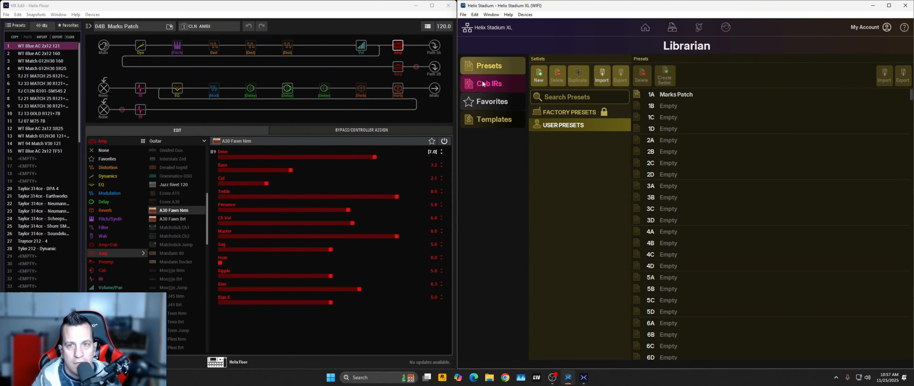
{"action": "left_click", "coordinate": [18, 54]}
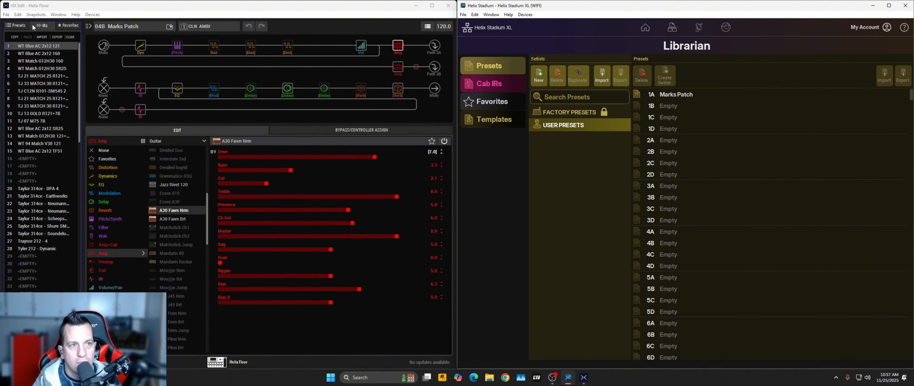
{"action": "left_click", "coordinate": [22, 27]}
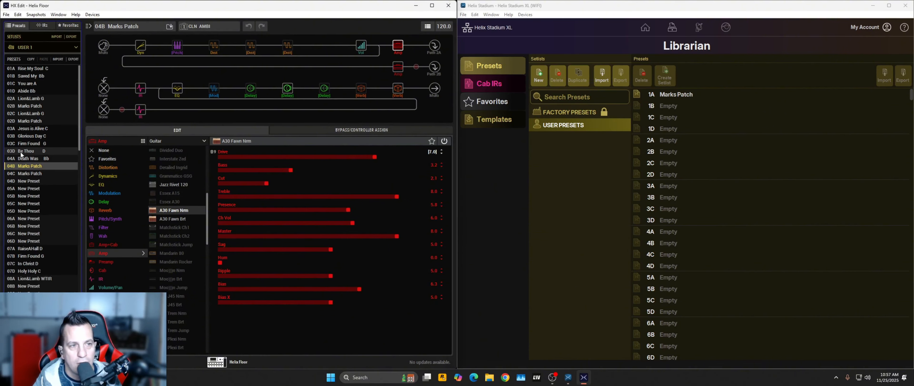
Rename HX Edit preset 02C as "Lion&Lamb old G" and copy it into user slot 1B in the Helix Stadium Librarian
{"action": "double_click", "coordinate": [30, 112]}
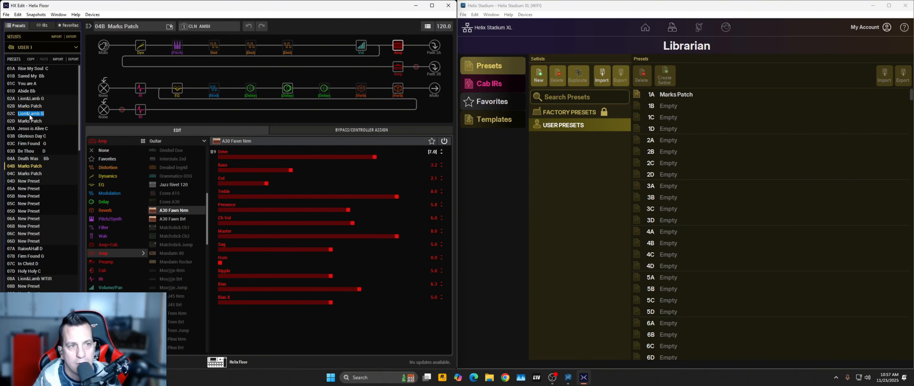
{"action": "left_click", "coordinate": [29, 115]}
{"action": "type", "text": "old"}
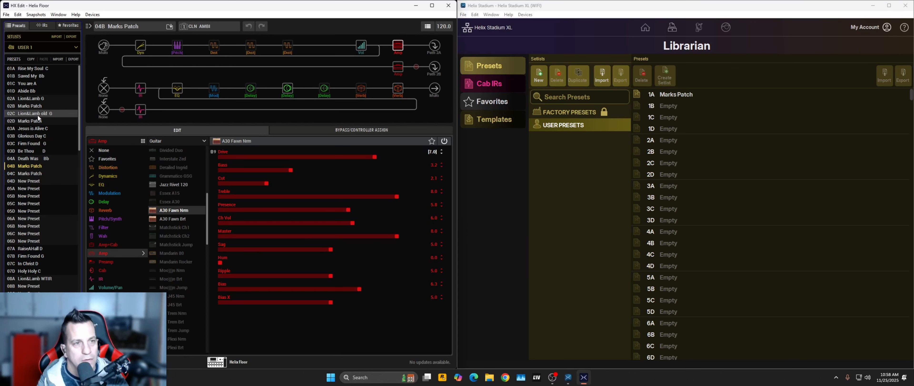
{"action": "left_click_drag", "start_coordinate": [39, 115], "coordinate": [670, 105]}
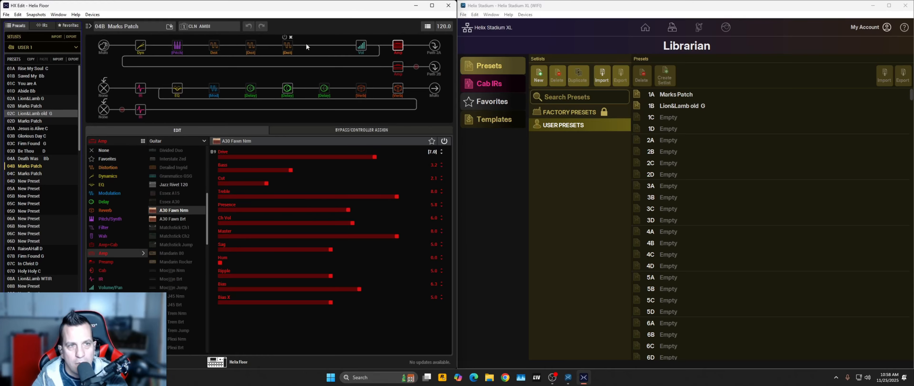
{"action": "left_click", "coordinate": [58, 49]}
{"action": "left_click", "coordinate": [58, 48]}
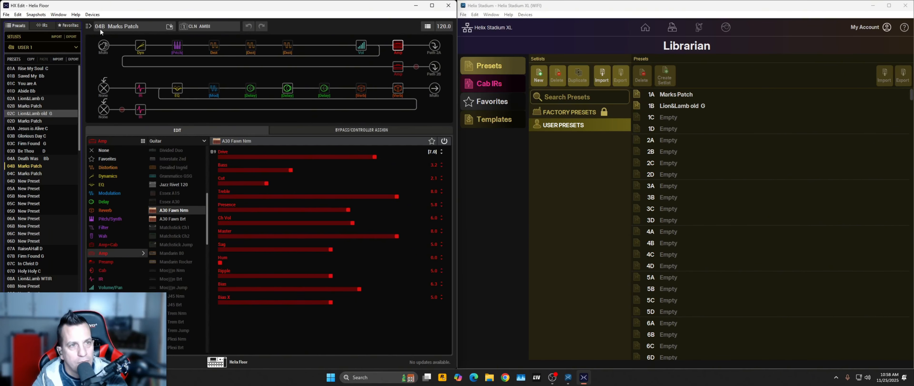
Show the favorites in HX Edit and the Stadium Librarian, and copy Glitz Cloud, Plate Basic and Dual Pitch POG across individually
{"action": "left_click", "coordinate": [68, 26]}
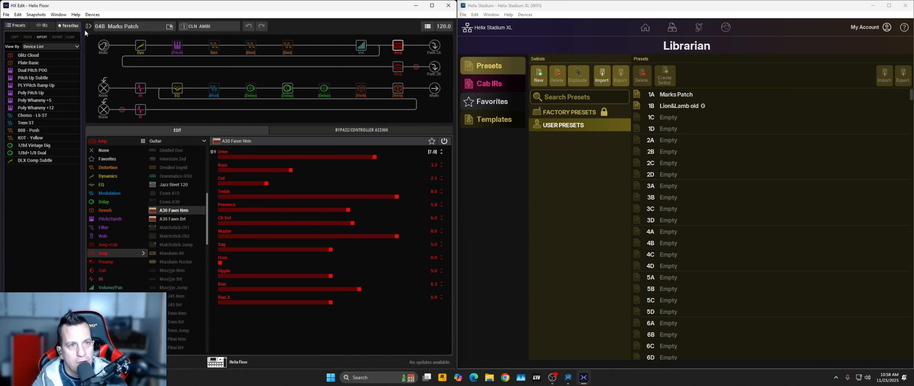
{"action": "left_click", "coordinate": [492, 101]}
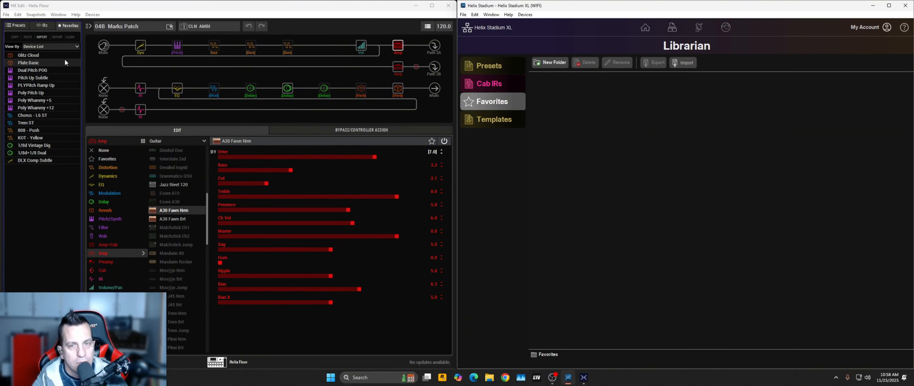
{"action": "left_click_drag", "start_coordinate": [39, 57], "coordinate": [567, 104]}
{"action": "left_click_drag", "start_coordinate": [24, 62], "coordinate": [574, 128]}
{"action": "left_click_drag", "start_coordinate": [32, 70], "coordinate": [569, 131]}
Copy all HX Edit favorites from Dual Pitch POG through DLX Comp Subtle into the Stadium Librarian's favorites in one batch
{"action": "mouse_move", "coordinate": [27, 71]}
{"action": "left_mouse_down"}
{"action": "mouse_move", "coordinate": [38, 162]}
{"action": "mouse_move", "coordinate": [43, 71]}
{"action": "left_mouse_up"}
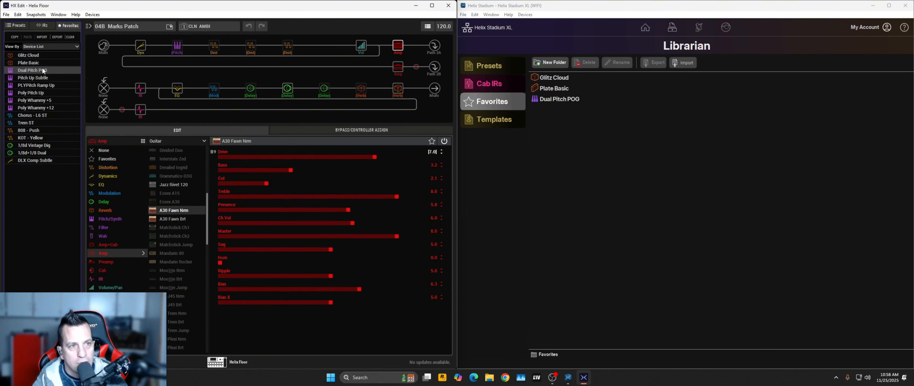
{"action": "left_click", "coordinate": [31, 163], "text": "shift"}
{"action": "left_click_drag", "start_coordinate": [31, 160], "coordinate": [555, 141]}
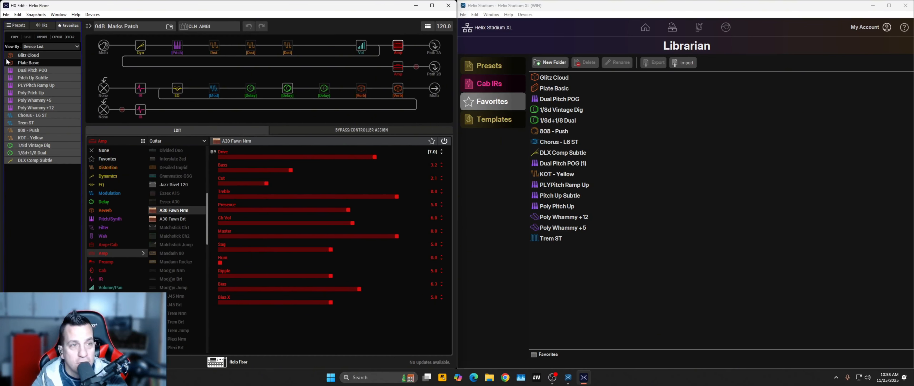
Reorder the Stadium favorites by moving Dual Pitch POG directly above its duplicate and KOT - Yellow to the end of the list
{"action": "left_click", "coordinate": [28, 55]}
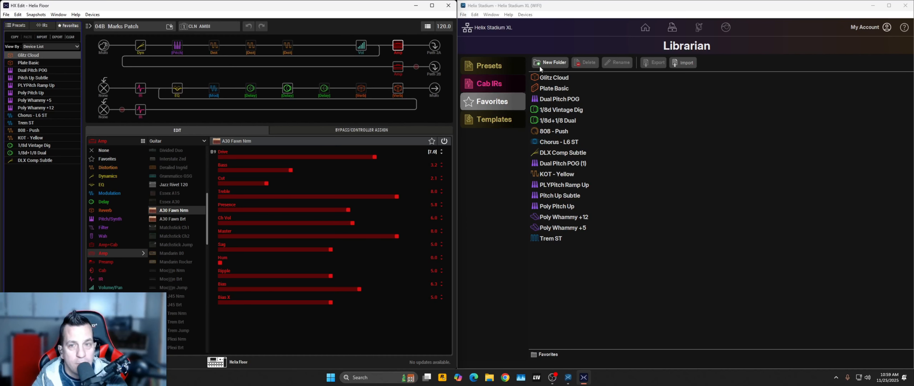
{"action": "left_click", "coordinate": [26, 71]}
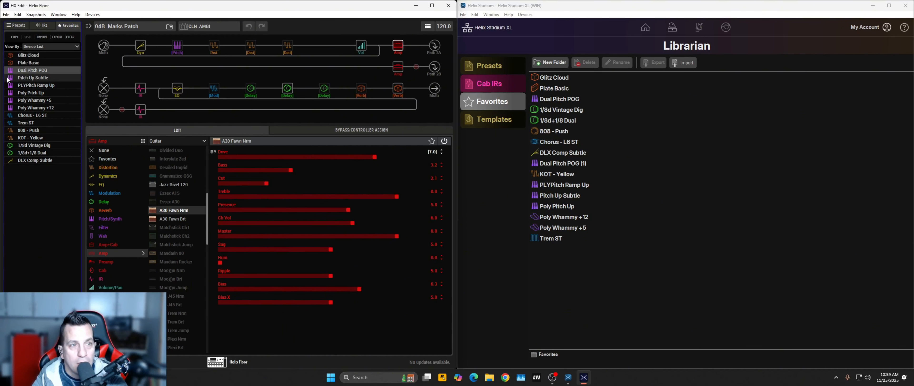
{"action": "left_click", "coordinate": [21, 86]}
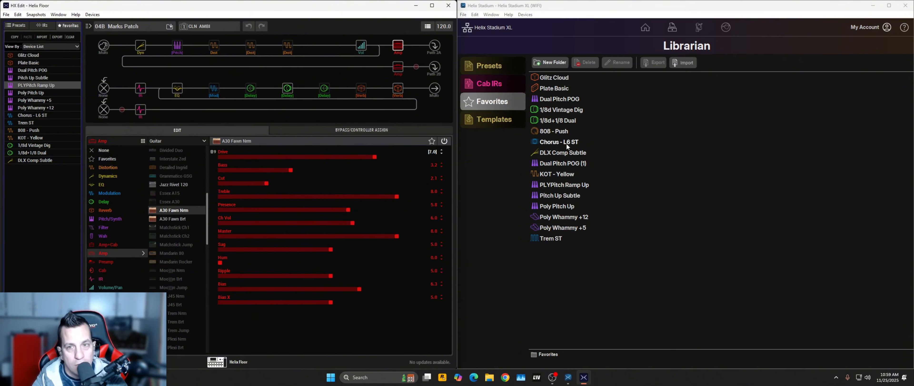
{"action": "left_click_drag", "start_coordinate": [555, 102], "coordinate": [556, 158]}
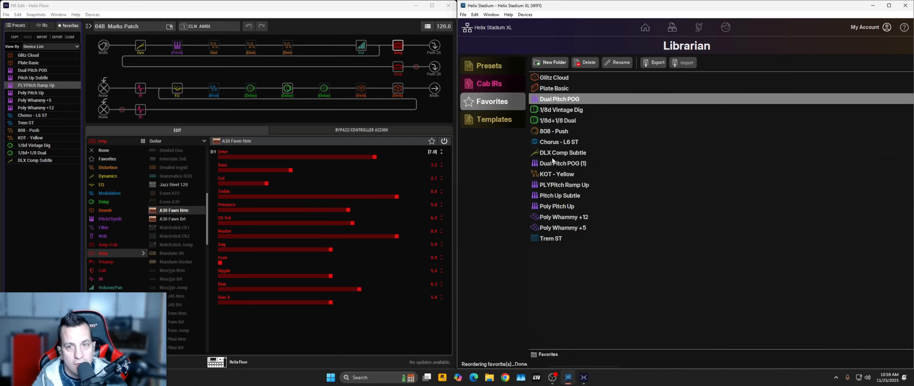
{"action": "left_click", "coordinate": [552, 184]}
{"action": "left_click", "coordinate": [547, 175]}
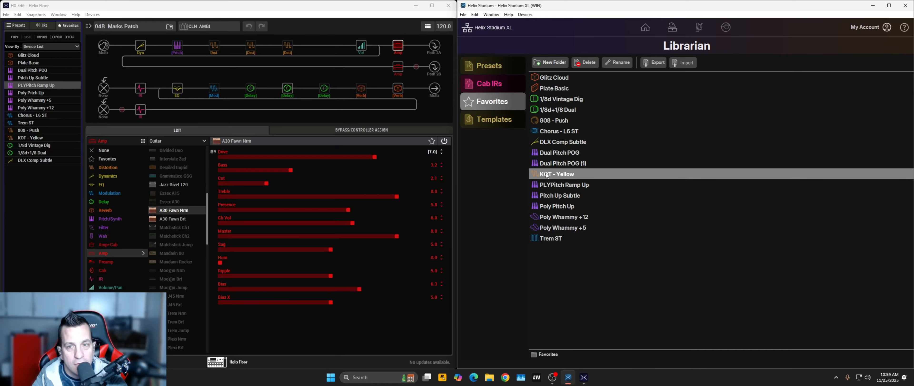
{"action": "left_click_drag", "start_coordinate": [547, 175], "coordinate": [547, 258]}
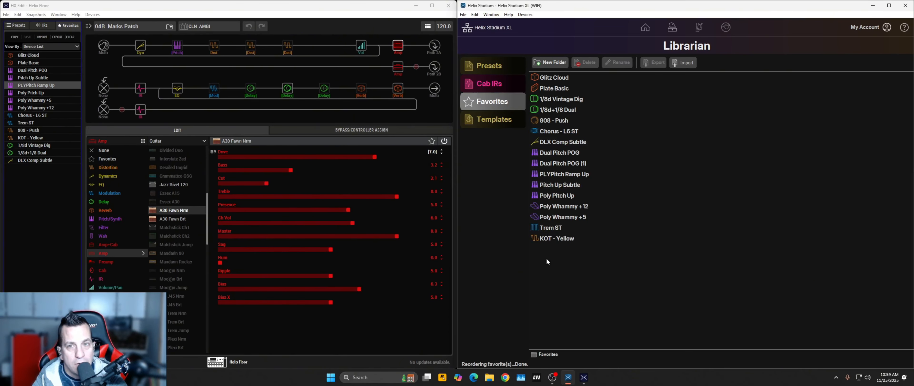
Move the 1/8d Vintage Dig and 1/8d+1/8 Dual favorites directly above Trem ST in the Stadium Librarian
{"action": "left_click", "coordinate": [542, 77]}
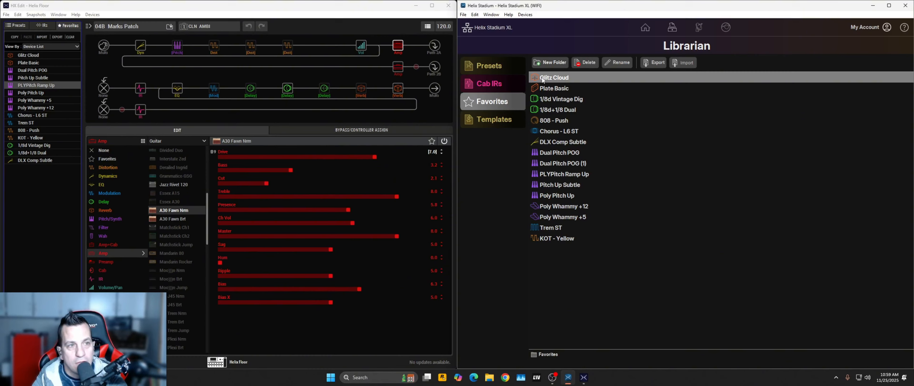
{"action": "left_click", "coordinate": [561, 91]}
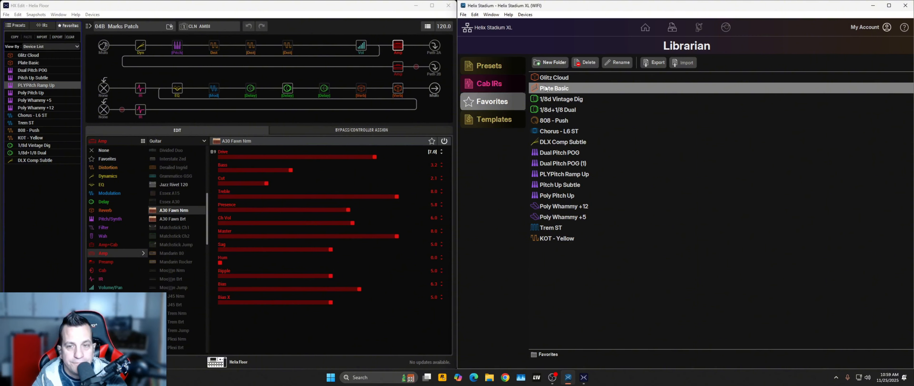
{"action": "left_click", "coordinate": [550, 77]}
{"action": "left_click", "coordinate": [551, 89]}
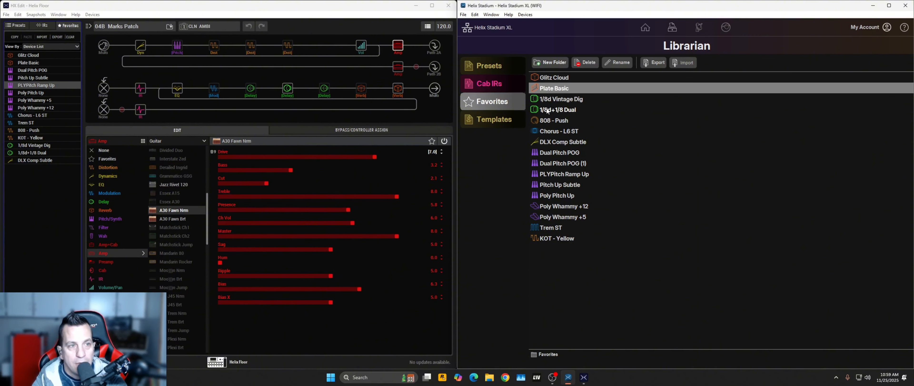
{"action": "left_click_drag", "start_coordinate": [555, 101], "coordinate": [556, 223]}
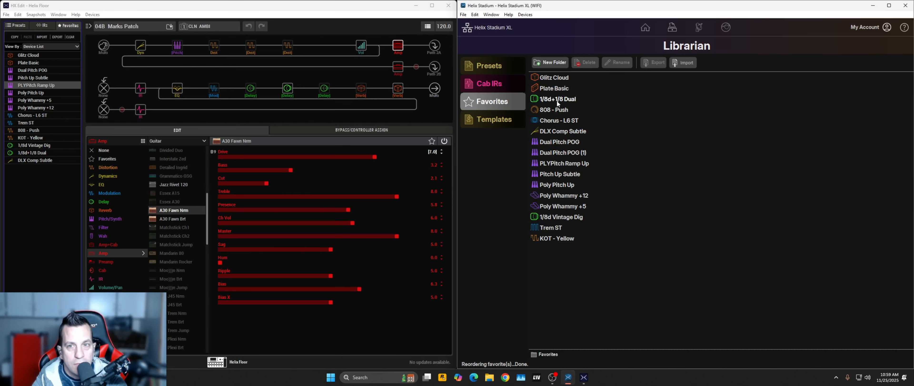
{"action": "left_click_drag", "start_coordinate": [556, 100], "coordinate": [557, 226]}
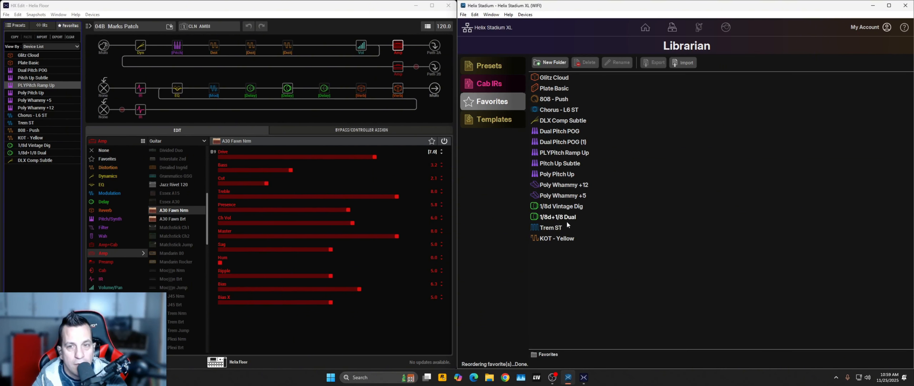
Place Poly Whammy +12 and +5 directly below Poly Pitch Up, followed by Chorus - L6 ST and Trem ST
{"action": "left_click", "coordinate": [556, 229]}
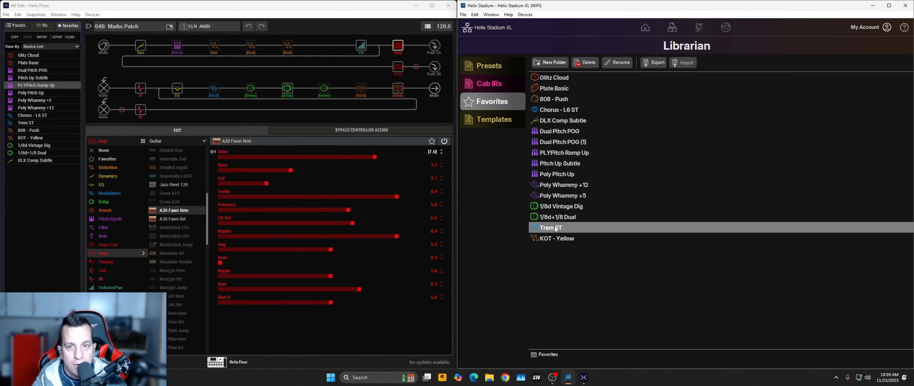
{"action": "left_click", "coordinate": [561, 111]}
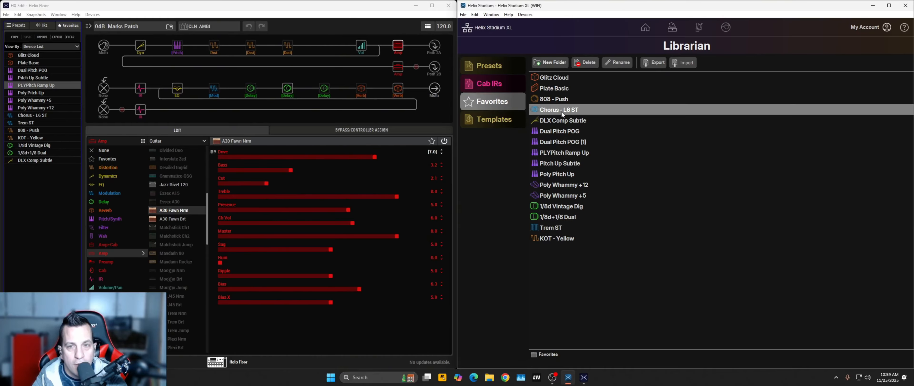
{"action": "left_click_drag", "start_coordinate": [562, 114], "coordinate": [559, 178]}
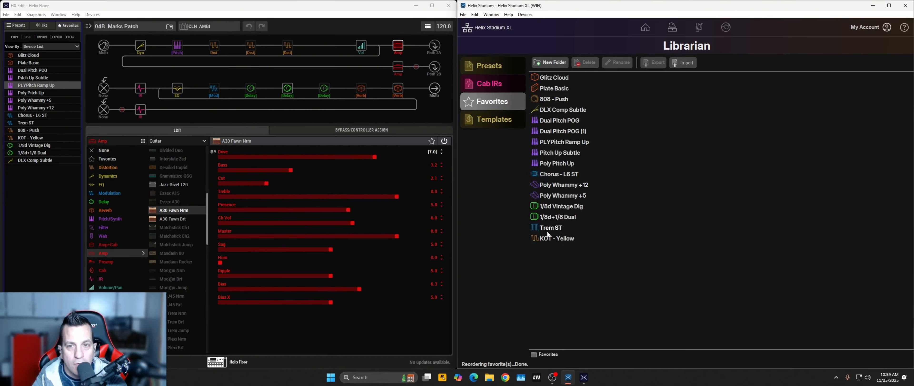
{"action": "left_click_drag", "start_coordinate": [552, 228], "coordinate": [552, 181]}
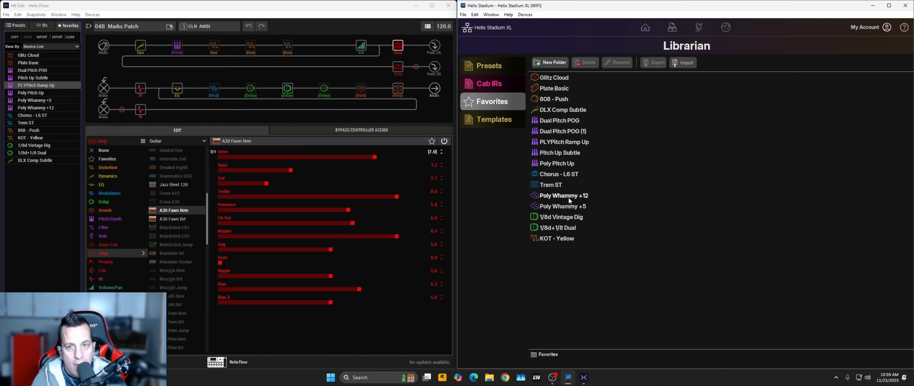
{"action": "left_click_drag", "start_coordinate": [568, 198], "coordinate": [558, 166]}
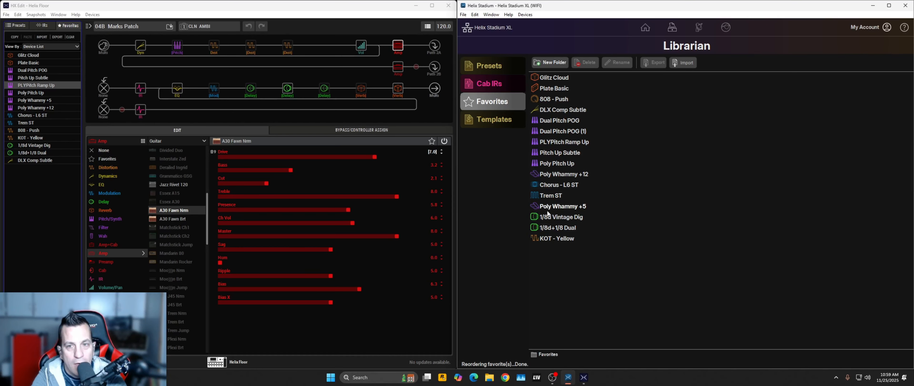
{"action": "left_click_drag", "start_coordinate": [548, 205], "coordinate": [561, 187]}
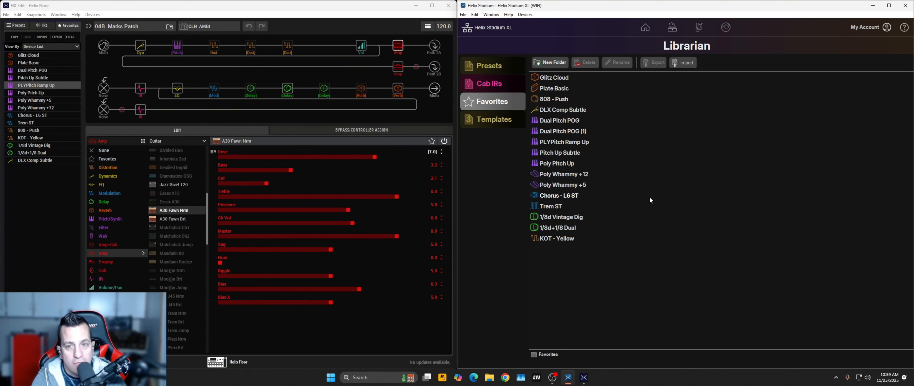
Group the 808 - Push and KOT - Yellow favorites between Trem ST and the two delay favorites
{"action": "left_click_drag", "start_coordinate": [553, 240], "coordinate": [554, 215]}
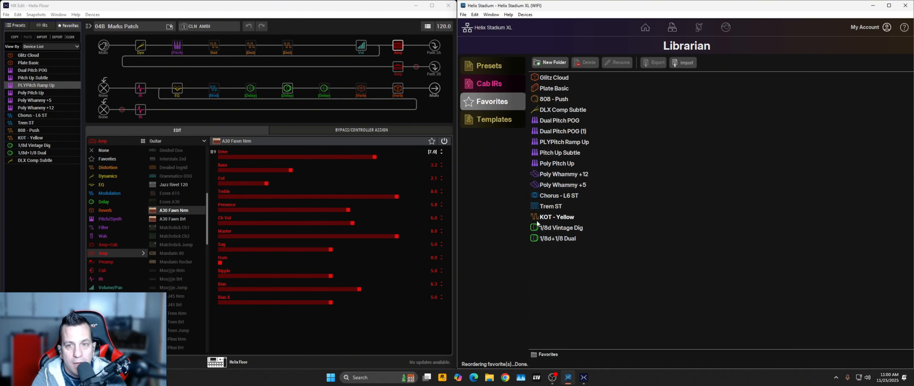
{"action": "left_click_drag", "start_coordinate": [556, 100], "coordinate": [572, 205]}
{"action": "left_click", "coordinate": [541, 210]}
{"action": "left_click", "coordinate": [554, 207]}
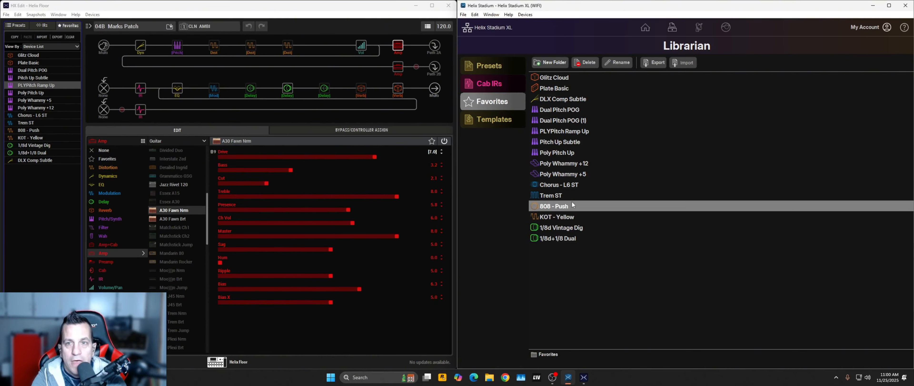
{"action": "left_click", "coordinate": [681, 106]}
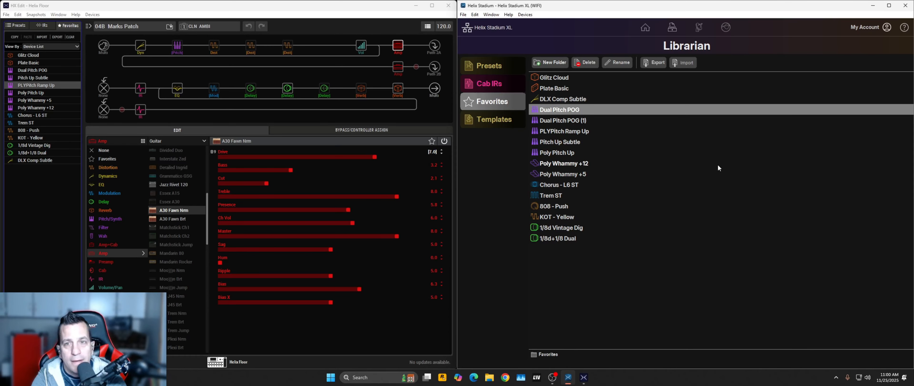
Create a folder named "Delays" in the Stadium Librarian's favorites
{"action": "left_click", "coordinate": [547, 62]}
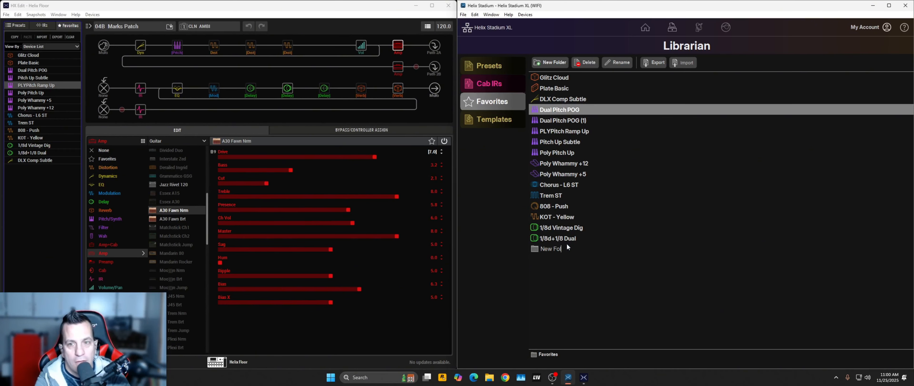
{"action": "type", "text": "N"}
{"action": "key", "text": "BackSpace"}
{"action": "type", "text": "De"}
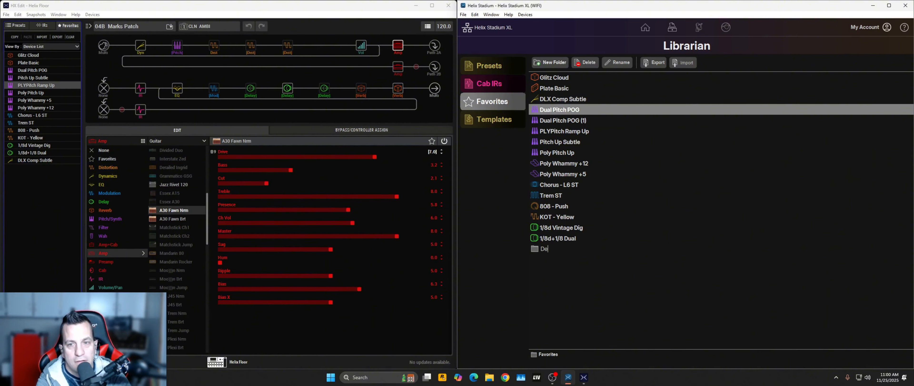
{"action": "type", "text": "lays"}
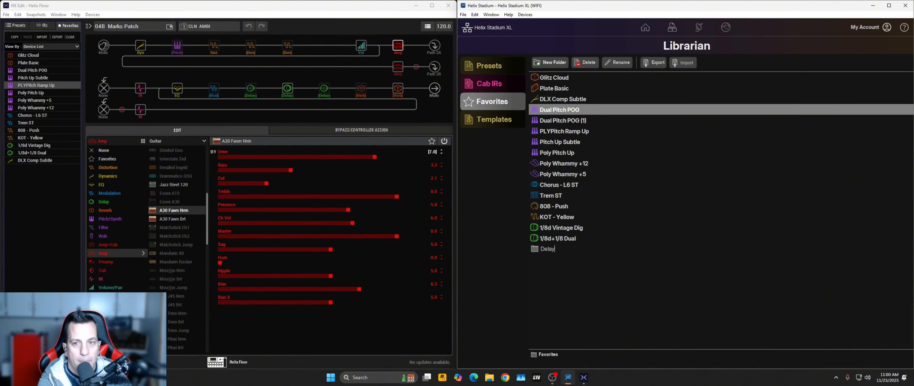
{"action": "key", "text": "Return"}
Move the 1/8d+1/8 Dual and 1/8d Vintage Dig favorites into the Delays folder
{"action": "left_click_drag", "start_coordinate": [567, 239], "coordinate": [549, 239]}
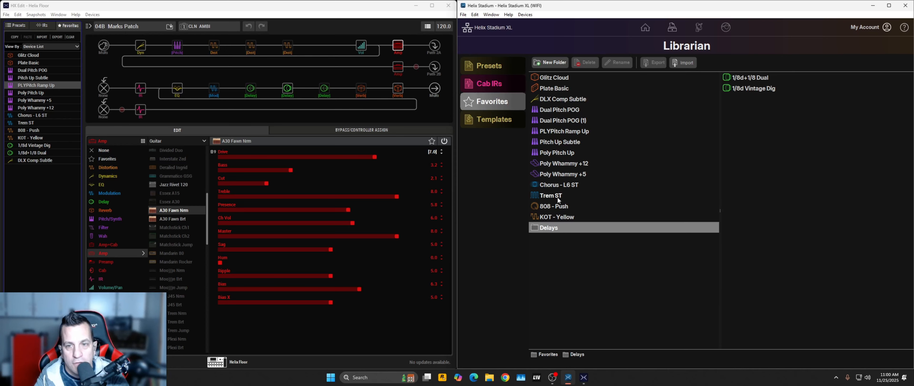
{"action": "left_click", "coordinate": [549, 218]}
{"action": "left_click", "coordinate": [546, 229]}
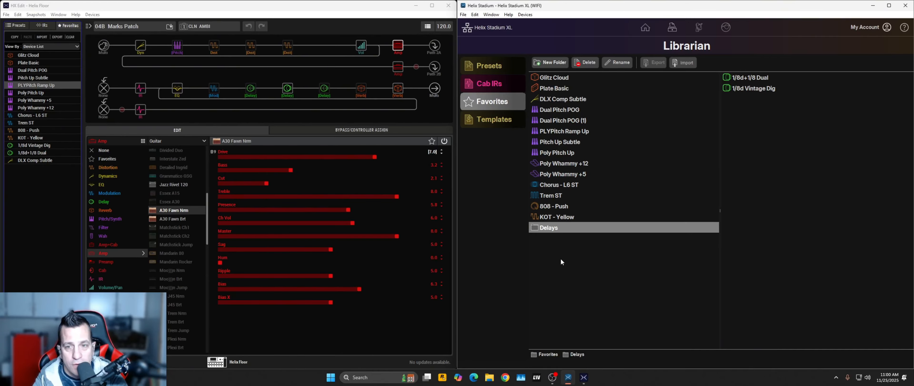
Create a subfolder with the default name inside the Delays folder and open it
{"action": "left_click", "coordinate": [551, 63]}
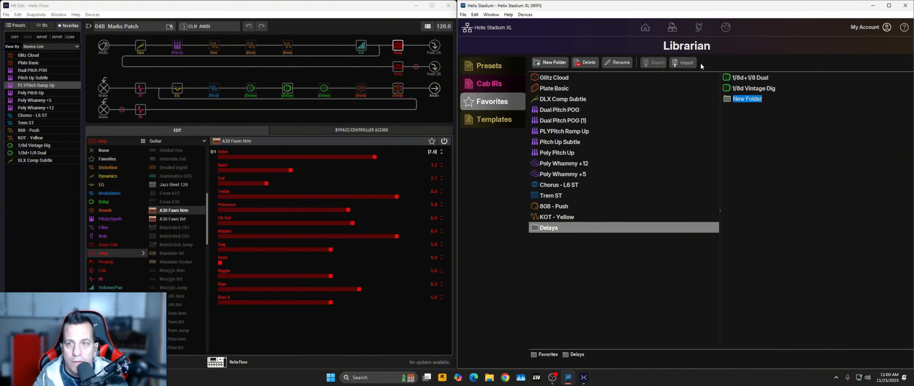
{"action": "key", "text": "Return"}
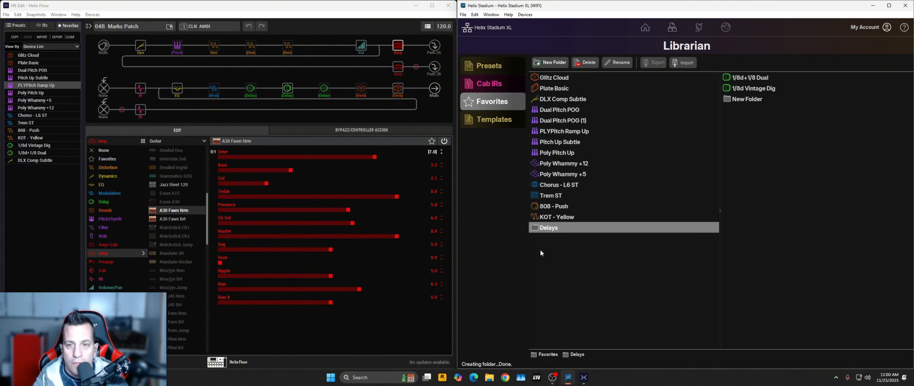
{"action": "left_click", "coordinate": [744, 100]}
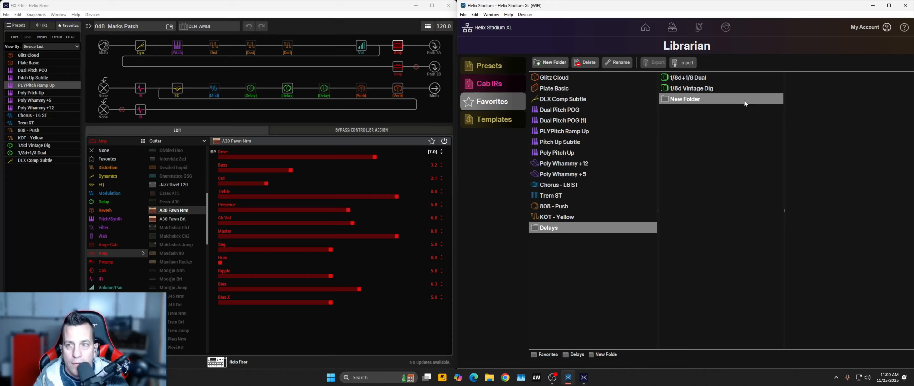
Try to rename the subfolder inside Delays with a blank name
{"action": "left_click", "coordinate": [669, 100]}
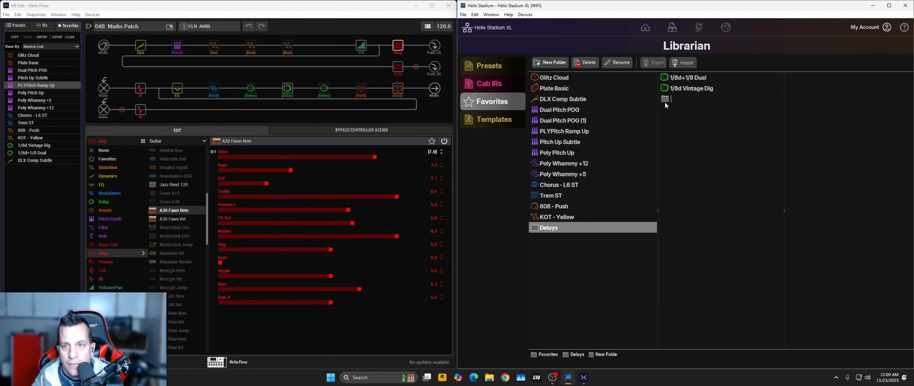
{"action": "key", "text": "Return"}
{"action": "left_click", "coordinate": [700, 207]}
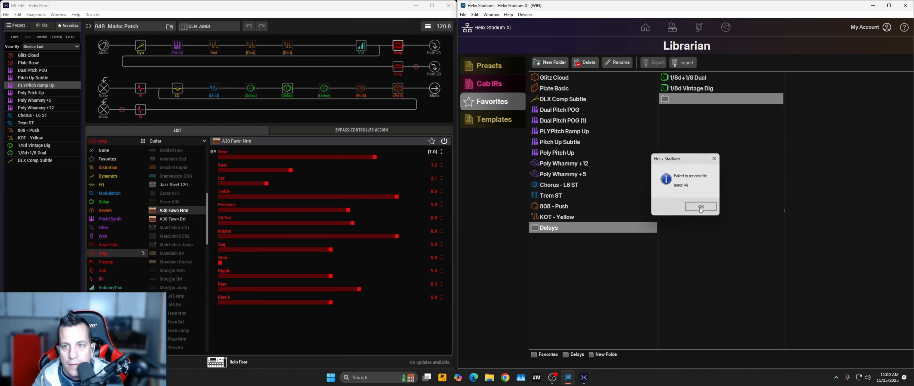
{"action": "left_click", "coordinate": [664, 98]}
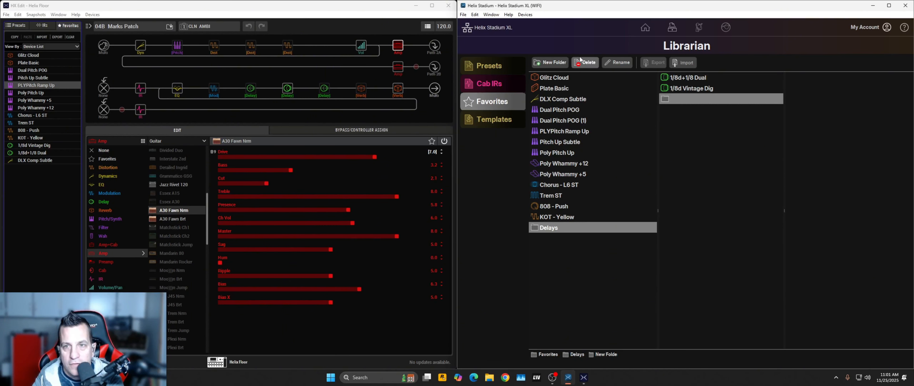
Delete the blank-named subfolder inside the Delays favorites folder
{"action": "left_click", "coordinate": [585, 62]}
{"action": "left_click", "coordinate": [711, 225]}
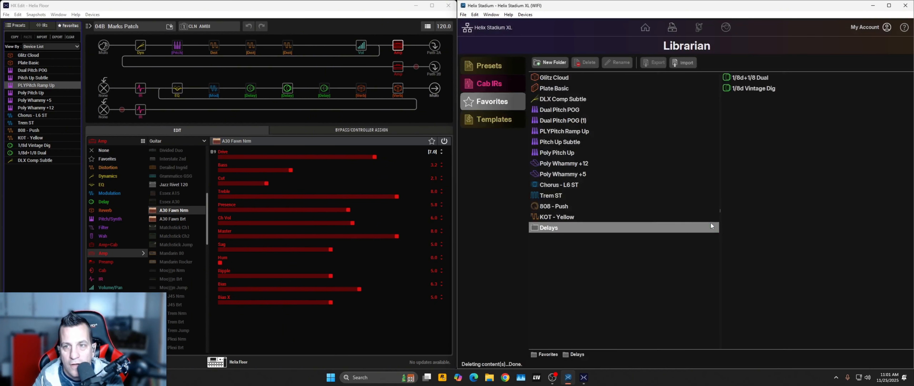
Create a folder named "Pitch" at the top level of the favorites
{"action": "left_click", "coordinate": [614, 193]}
{"action": "left_click", "coordinate": [541, 63]}
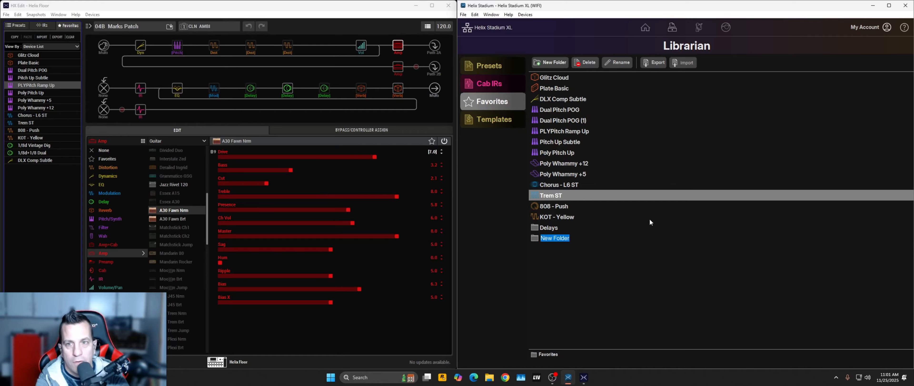
{"action": "type", "text": "Pitch"}
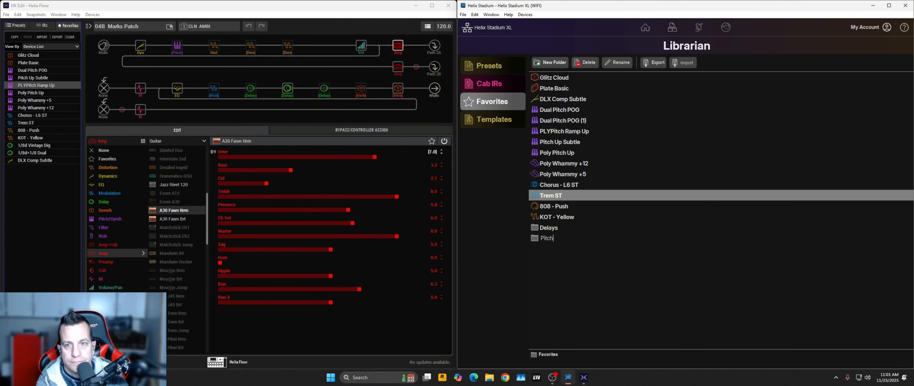
{"action": "key", "text": "Return"}
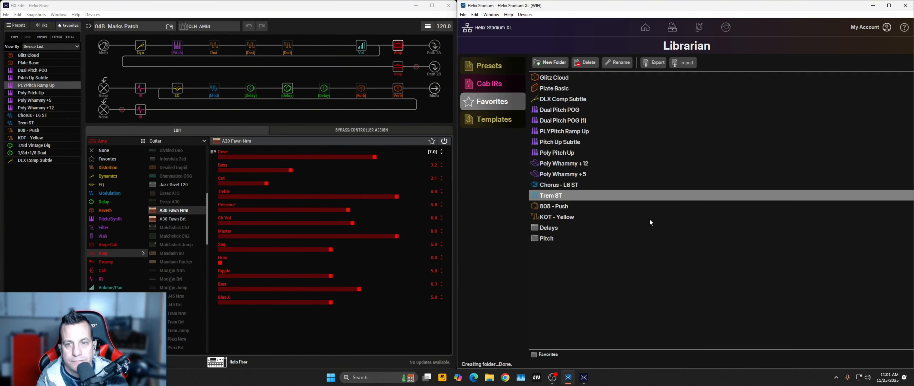
Move the five favorites from Dual Pitch POG through Poly Pitch Up into the Pitch folder
{"action": "left_click", "coordinate": [557, 110]}
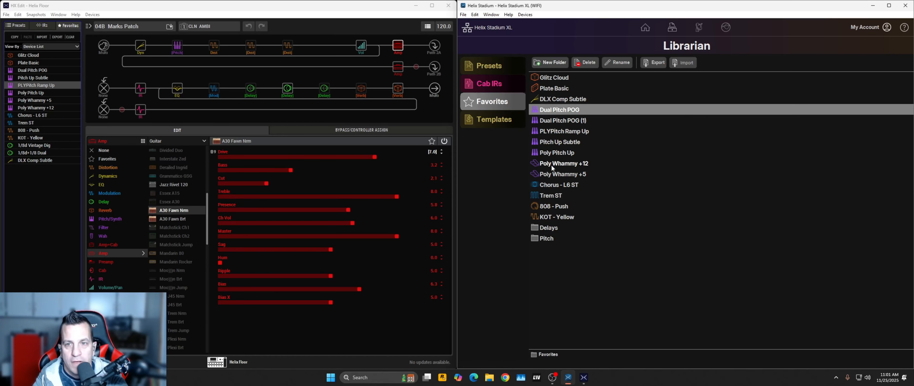
{"action": "left_click", "coordinate": [550, 156], "text": "shift"}
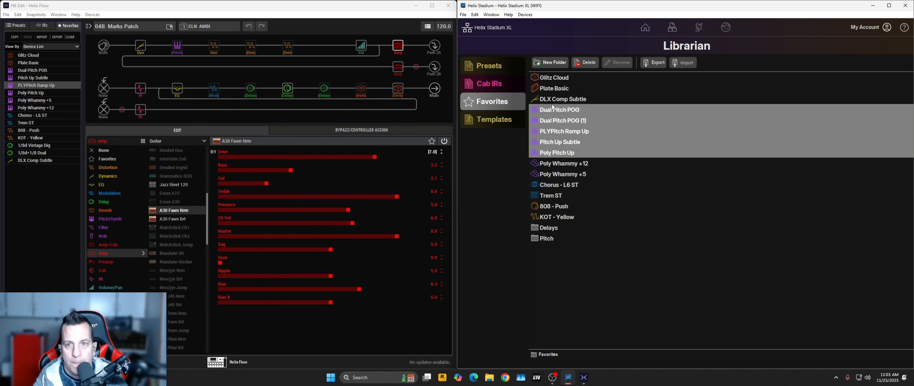
{"action": "left_click_drag", "start_coordinate": [557, 111], "coordinate": [565, 236]}
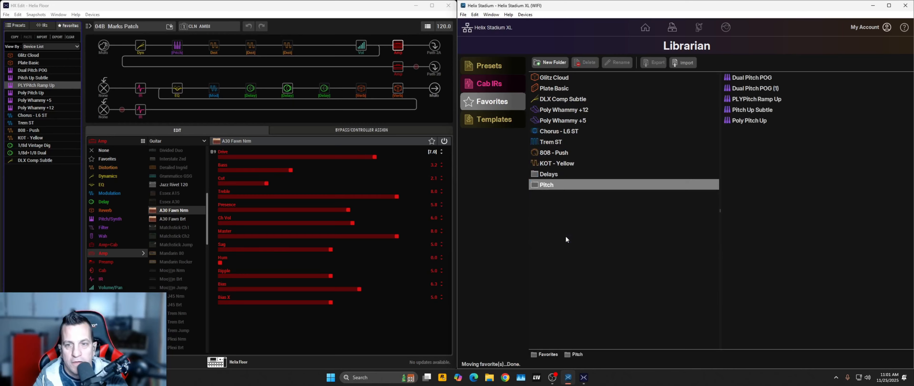
Create a folder named "Whammy" at the top level of the favorites
{"action": "left_click", "coordinate": [578, 152]}
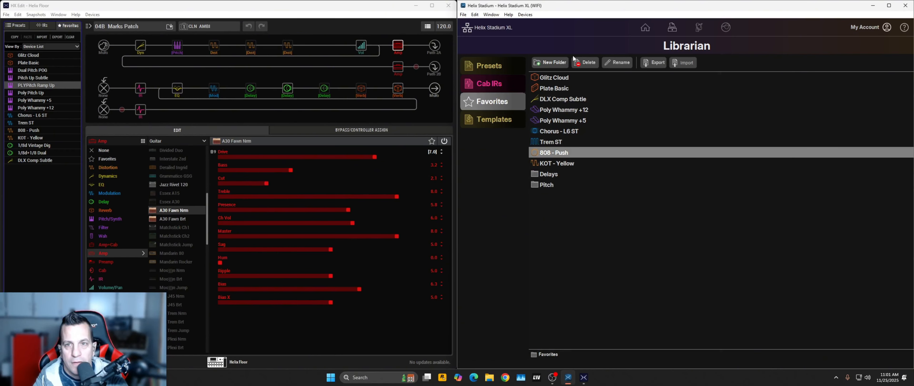
{"action": "left_click", "coordinate": [556, 63]}
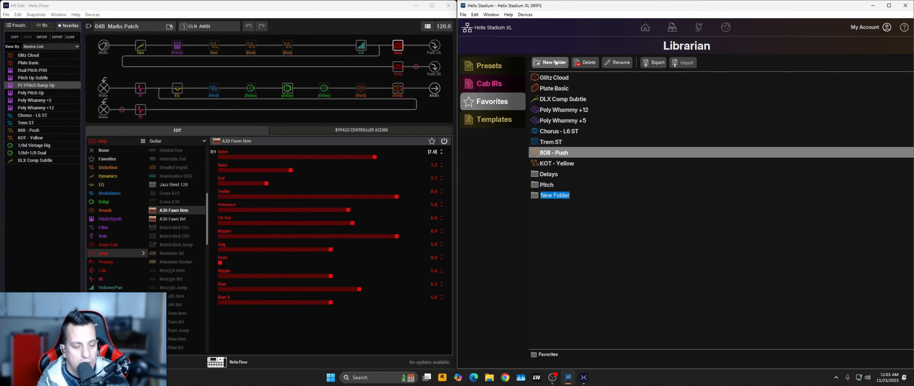
{"action": "type", "text": "Whammy"}
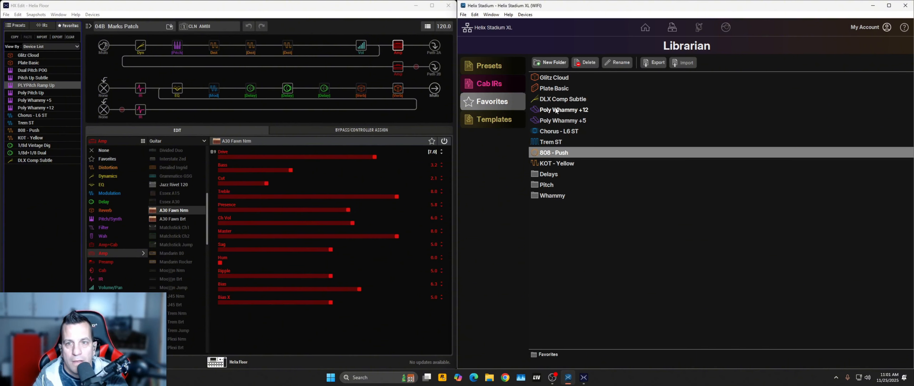
Move the Poly Whammy +12 and Poly Whammy +5 favorites into the Whammy folder
{"action": "left_click", "coordinate": [563, 115]}
{"action": "left_click", "coordinate": [563, 121], "text": "shift"}
{"action": "left_click_drag", "start_coordinate": [563, 121], "coordinate": [566, 198]}
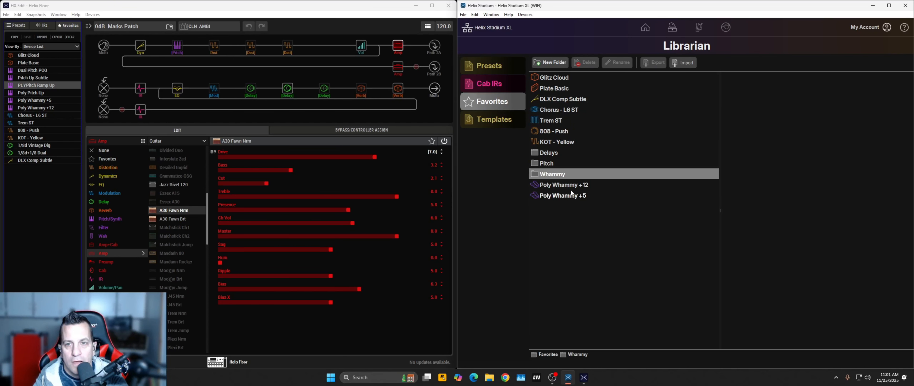
{"action": "left_click", "coordinate": [574, 186]}
{"action": "key", "text": "shift+Down"}
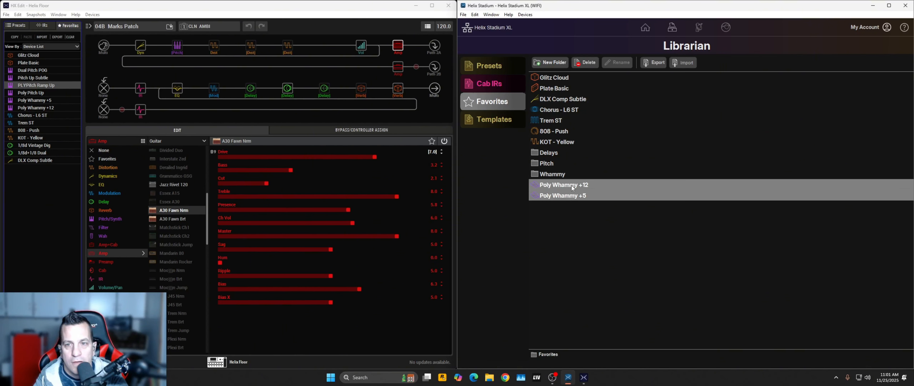
{"action": "left_click_drag", "start_coordinate": [574, 186], "coordinate": [568, 174]}
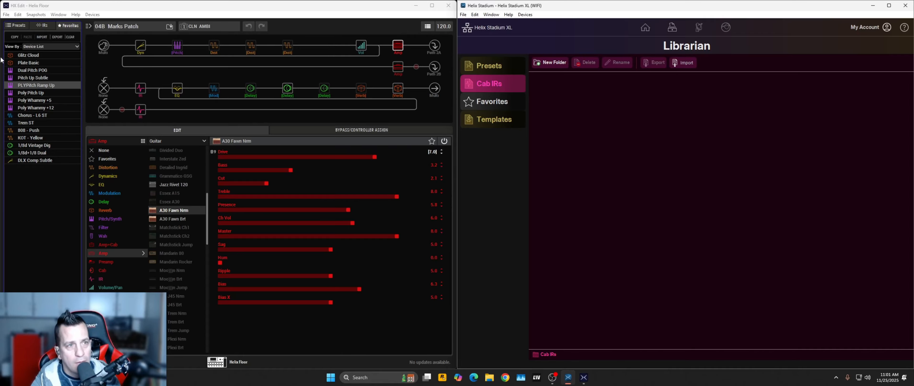
Try to copy impulse responses 1 to 15 together from HX Edit into the Stadium Librarian's Cab IRs
{"action": "left_click", "coordinate": [41, 25]}
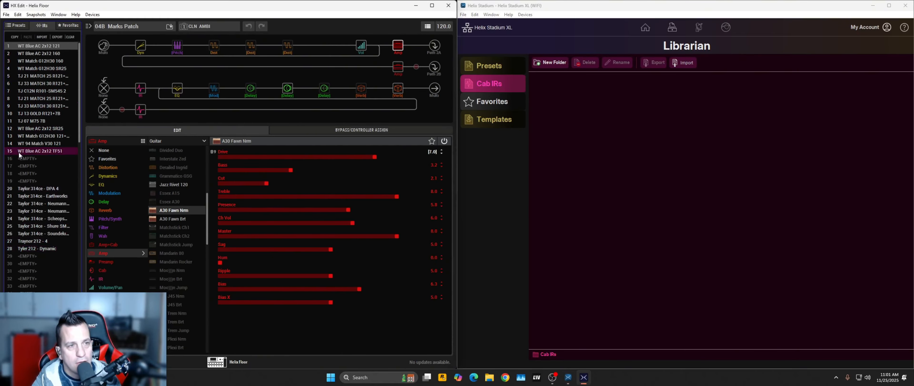
{"action": "left_click", "coordinate": [32, 151], "text": "shift"}
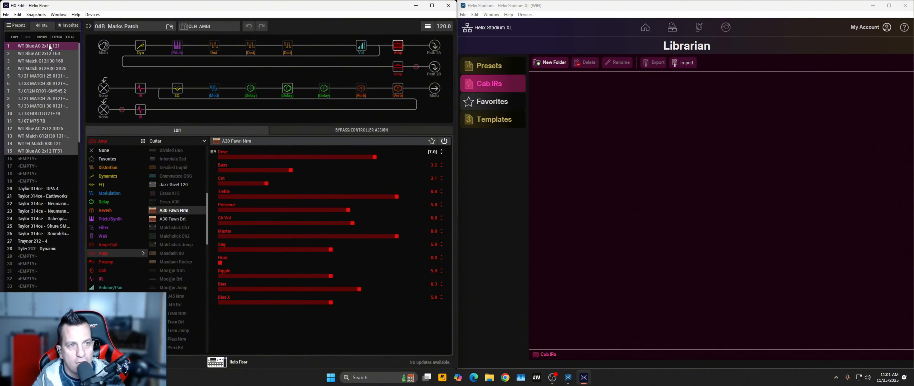
{"action": "left_click_drag", "start_coordinate": [49, 45], "coordinate": [550, 101]}
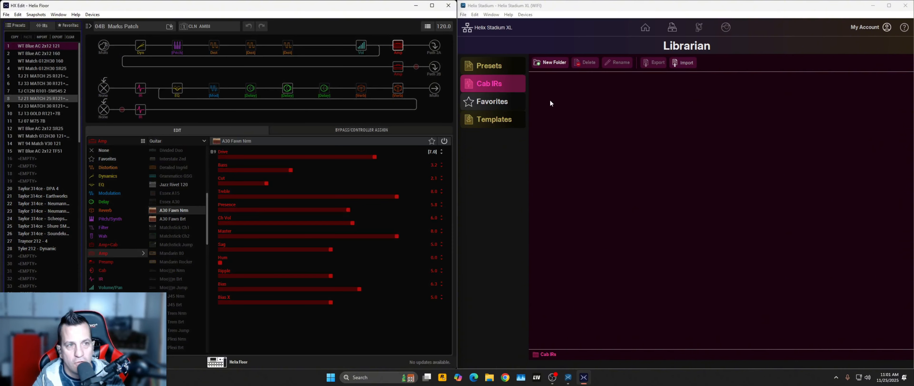
{"action": "left_click", "coordinate": [41, 45]}
{"action": "left_click", "coordinate": [39, 151], "text": "shift"}
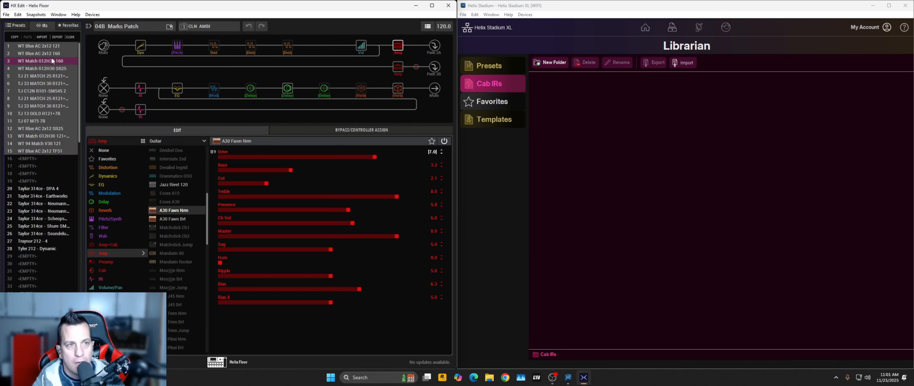
{"action": "left_click_drag", "start_coordinate": [54, 51], "coordinate": [543, 139]}
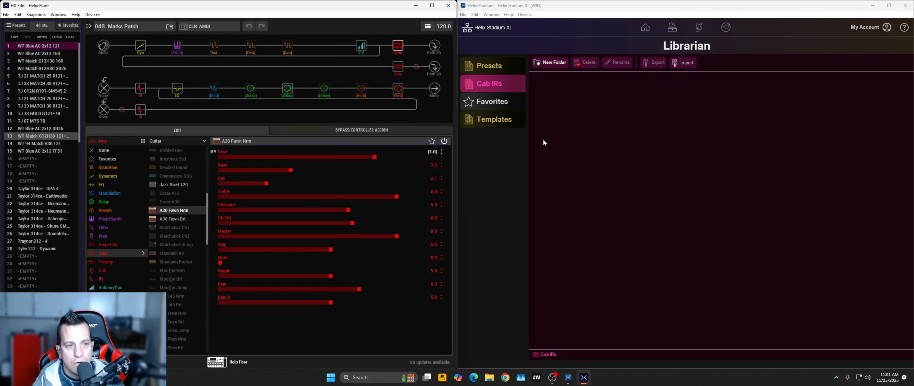
Try to copy WT Blue AC 2x12 121 and WT Match G12H30 SR25 individually from HX Edit into the Stadium's Cab IRs
{"action": "left_click_drag", "start_coordinate": [54, 46], "coordinate": [604, 103]}
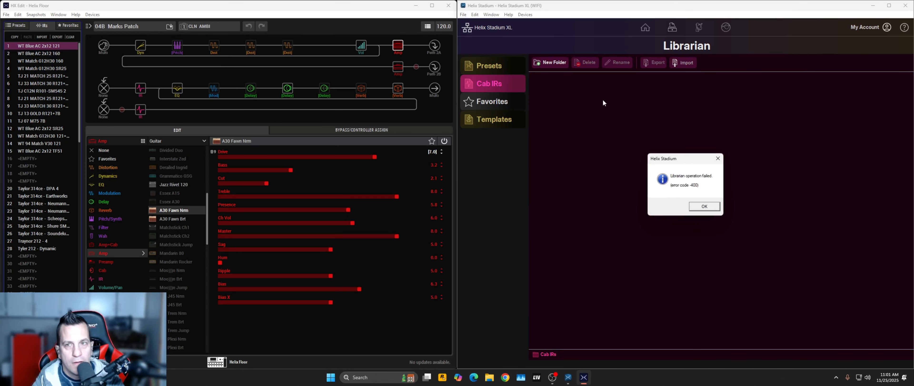
{"action": "left_click", "coordinate": [714, 162]}
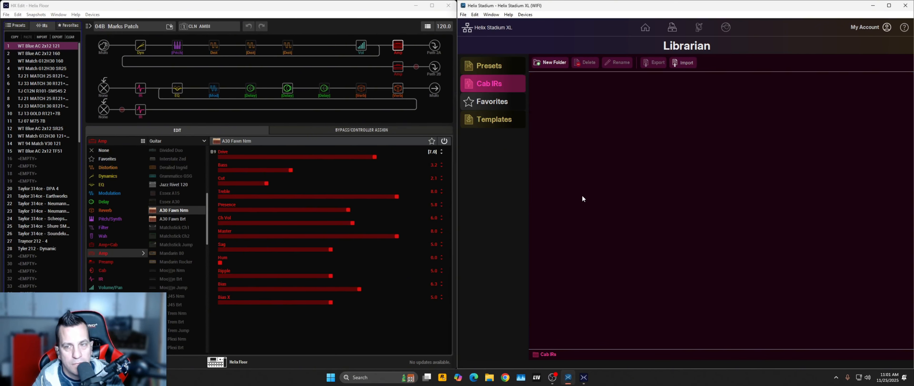
{"action": "left_click", "coordinate": [22, 70]}
{"action": "left_click_drag", "start_coordinate": [21, 69], "coordinate": [595, 137]}
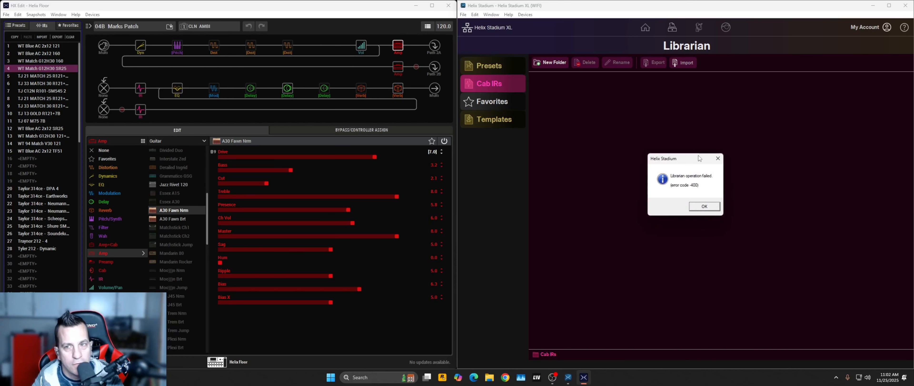
{"action": "left_click", "coordinate": [717, 160]}
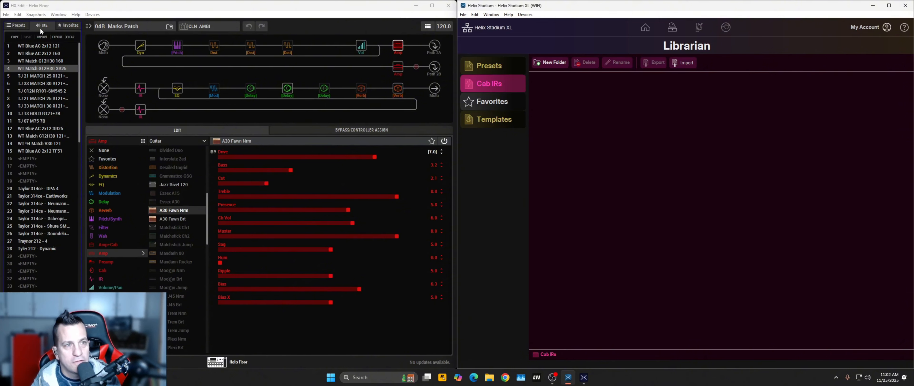
{"action": "left_click", "coordinate": [18, 25]}
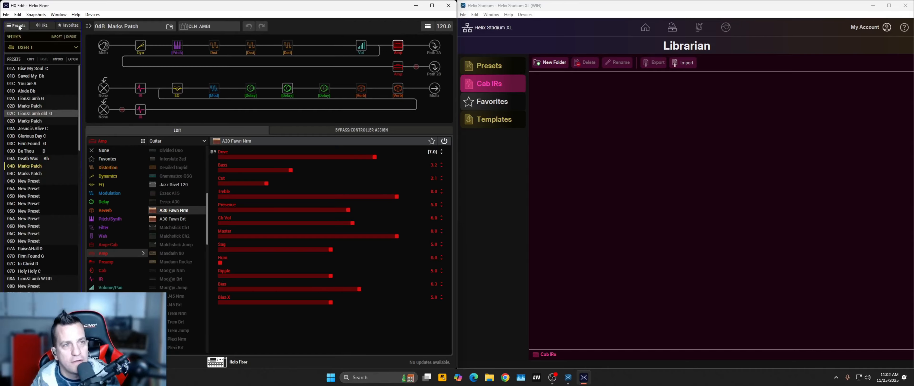
{"action": "left_click", "coordinate": [42, 25]}
{"action": "left_click", "coordinate": [18, 26]}
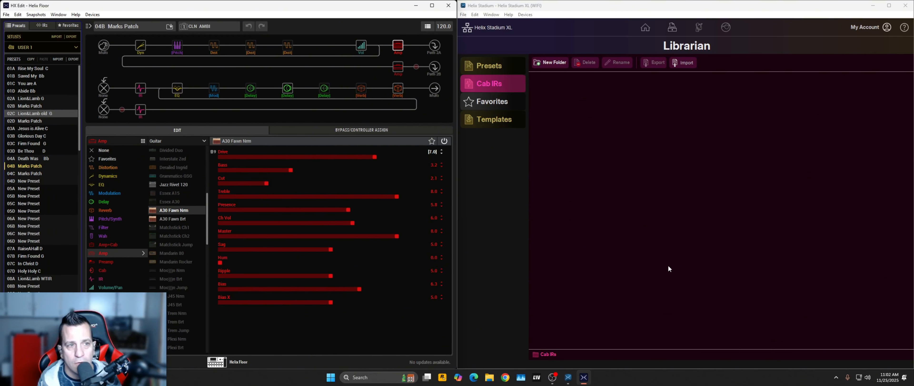
Close HX Edit, then open the desktop's Helix folder in File Explorer and place it beside the Helix Stadium window
{"action": "left_click", "coordinate": [447, 6]}
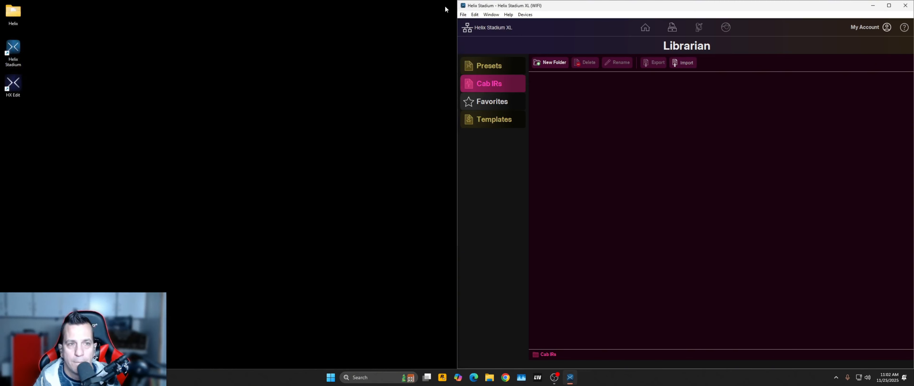
{"action": "double_click", "coordinate": [18, 13]}
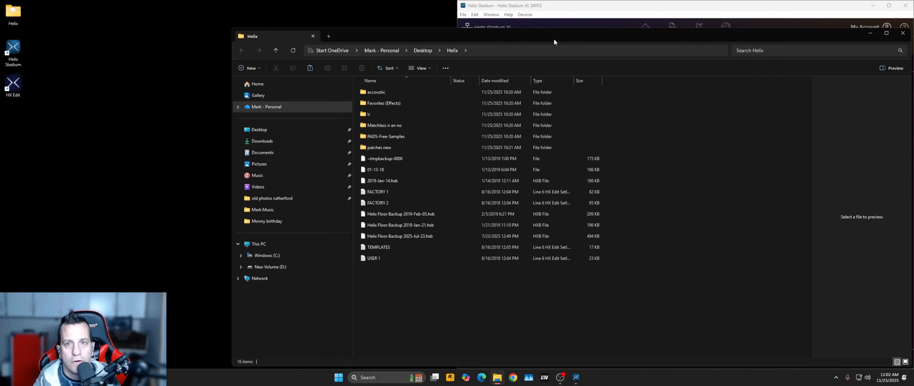
{"action": "left_click_drag", "start_coordinate": [555, 41], "coordinate": [2, 142]}
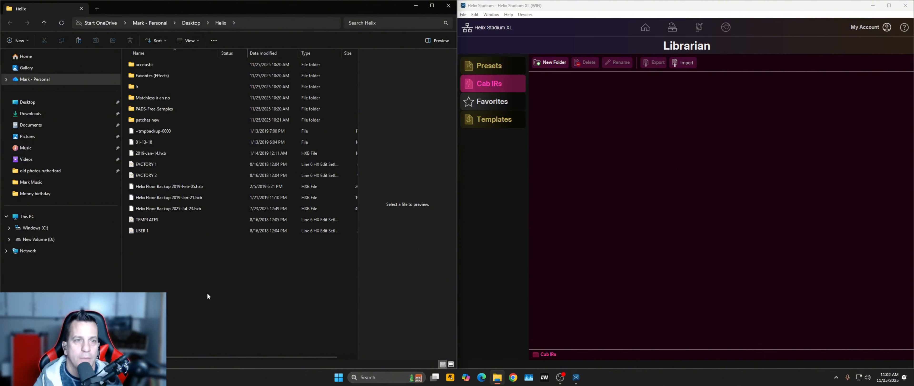
Import both WAV files from the Ir folder's Matchless IR subfolder into the Stadium Librarian's Cab IRs
{"action": "double_click", "coordinate": [156, 89]}
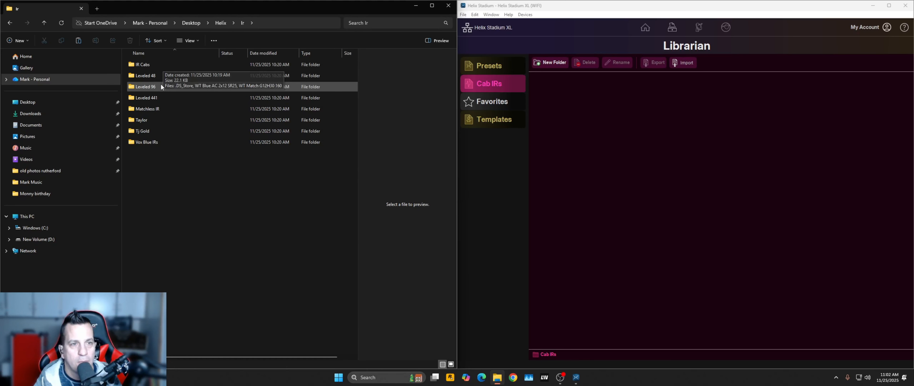
{"action": "left_click", "coordinate": [155, 109]}
{"action": "double_click", "coordinate": [155, 108]}
{"action": "left_click_drag", "start_coordinate": [168, 83], "coordinate": [584, 122]}
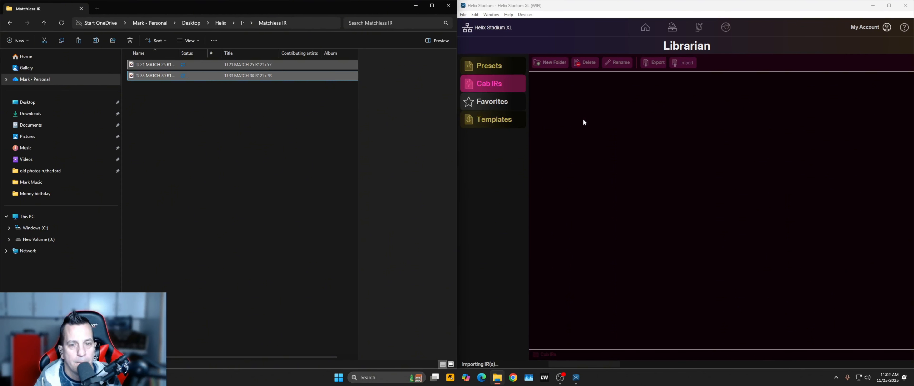
{"action": "left_click", "coordinate": [242, 174]}
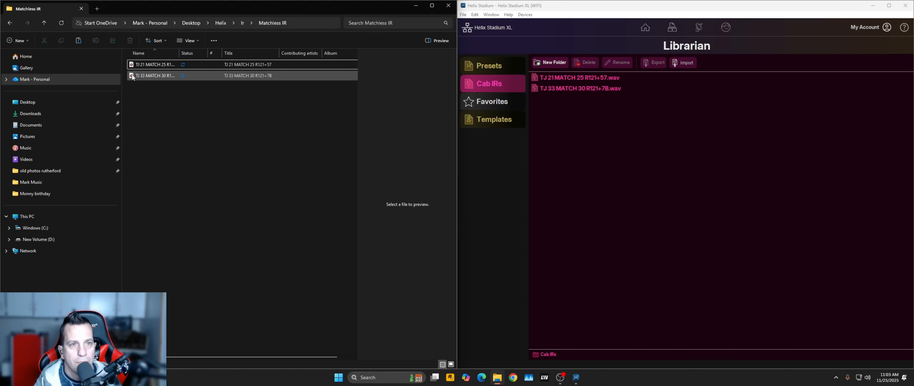
Return to the Ir folder that holds the impulse response subfolders
{"action": "left_click", "coordinate": [10, 23]}
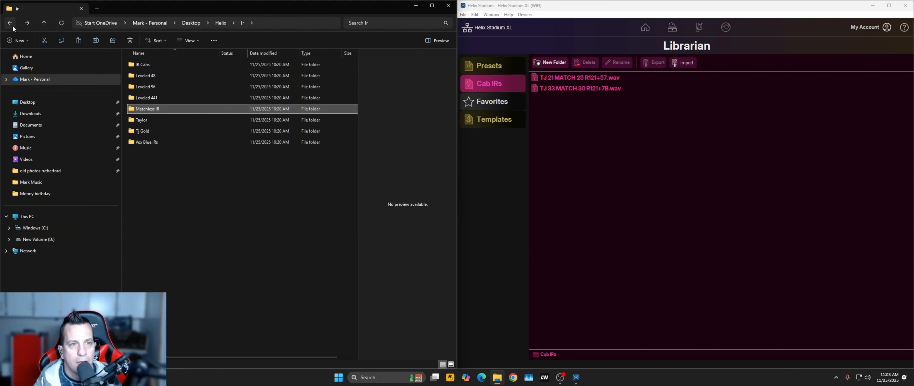
{"action": "left_click", "coordinate": [27, 22]}
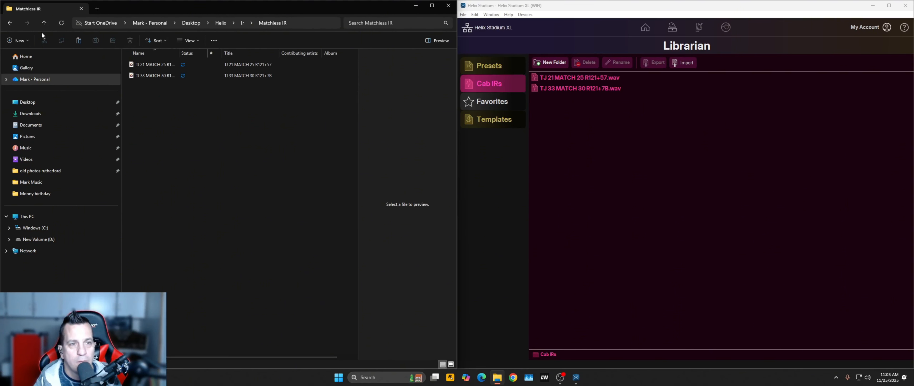
{"action": "left_click", "coordinate": [8, 23]}
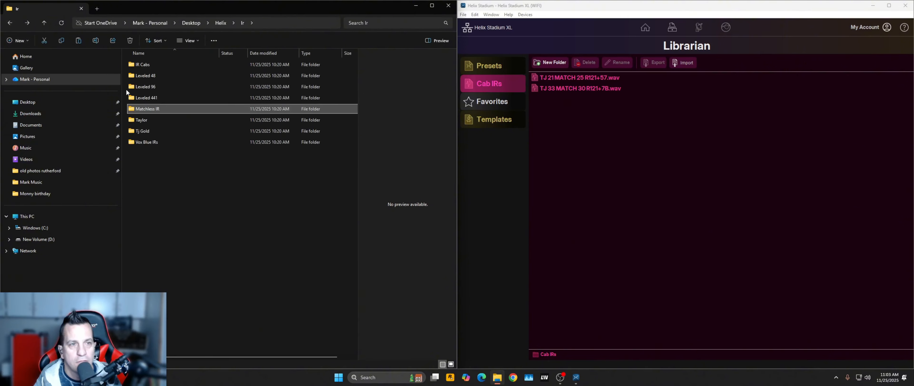
{"action": "mouse_move", "coordinate": [149, 109]}
{"action": "left_mouse_down"}
{"action": "mouse_move", "coordinate": [258, 131]}
{"action": "mouse_move", "coordinate": [556, 162]}
{"action": "mouse_move", "coordinate": [153, 97]}
{"action": "mouse_move", "coordinate": [156, 112]}
{"action": "left_mouse_up"}
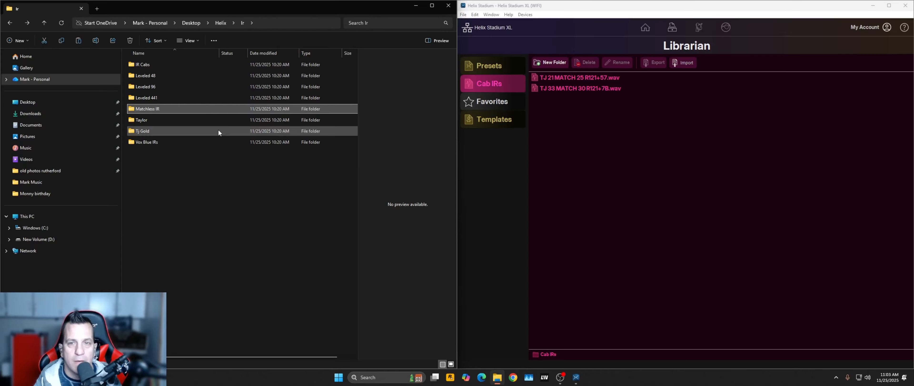
{"action": "left_click", "coordinate": [255, 215]}
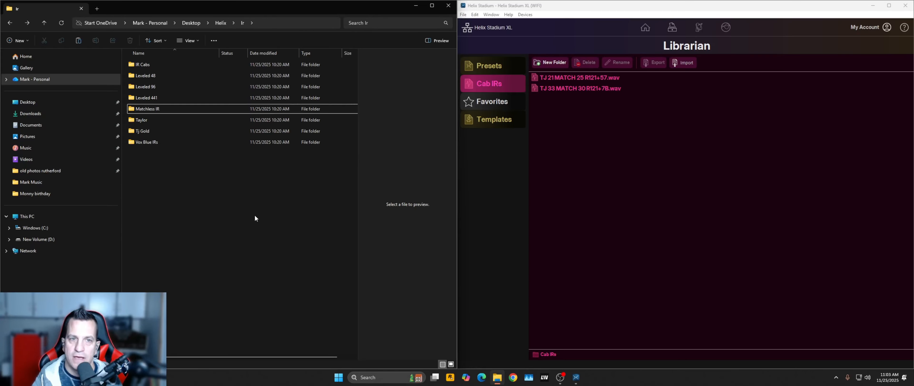
Create a folder named Matchless in the Librarian's Cab IRs and delete it again
{"action": "left_click", "coordinate": [552, 61]}
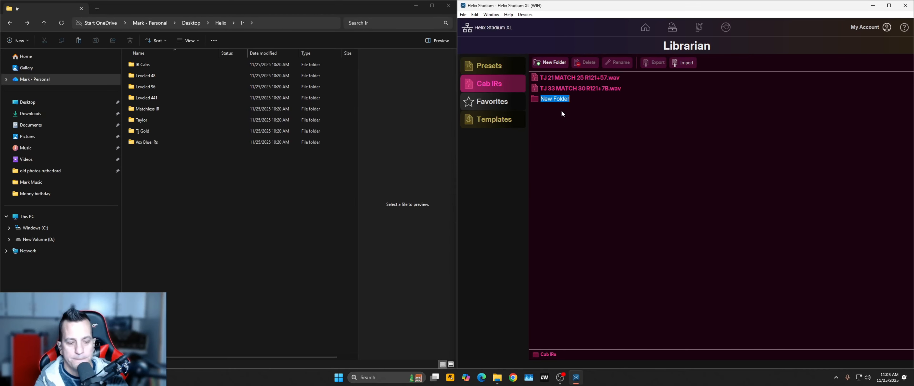
{"action": "type", "text": "Matchless"}
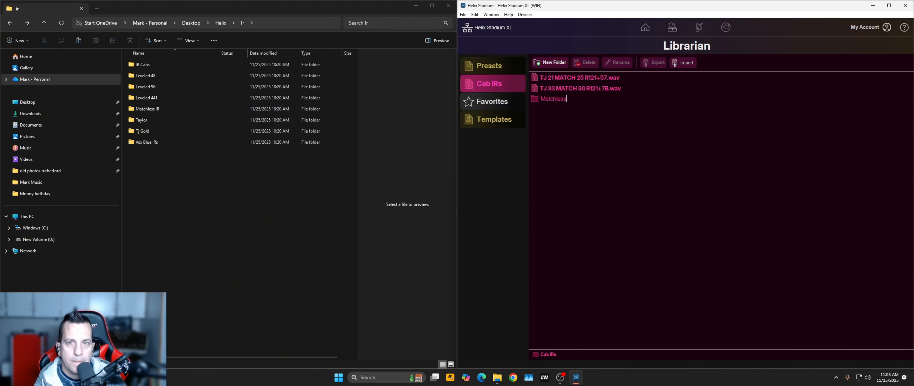
{"action": "key", "text": "Return"}
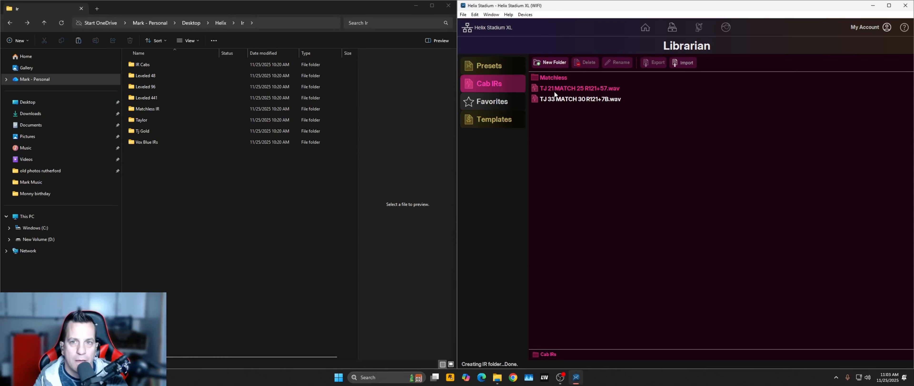
{"action": "left_click", "coordinate": [555, 77]}
{"action": "left_click", "coordinate": [585, 63]}
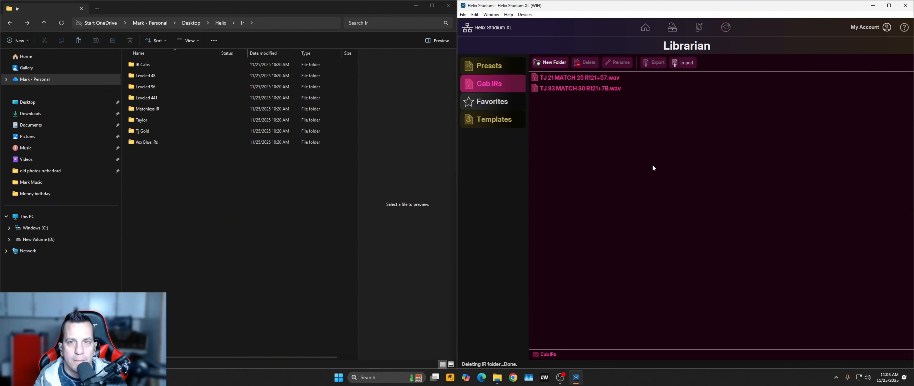
Import WT Blue AC 2x12 SR25 and WT Match G12H30 160 from the IR Cabs folder into Cab IRs, then open the Leveled 48 folder
{"action": "left_click", "coordinate": [146, 122]}
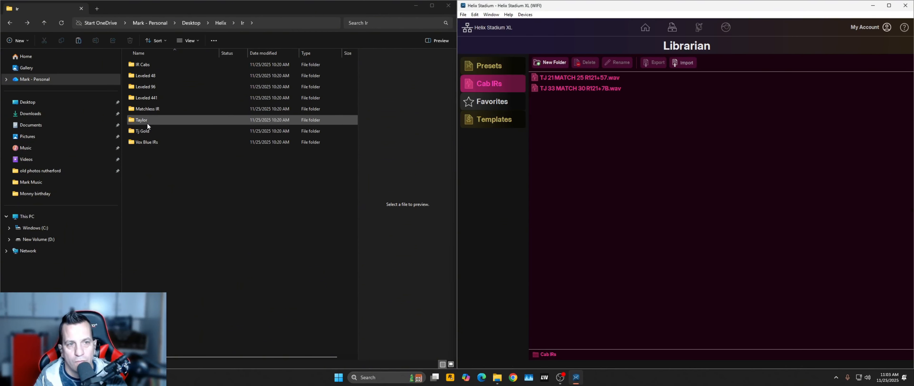
{"action": "double_click", "coordinate": [152, 68]}
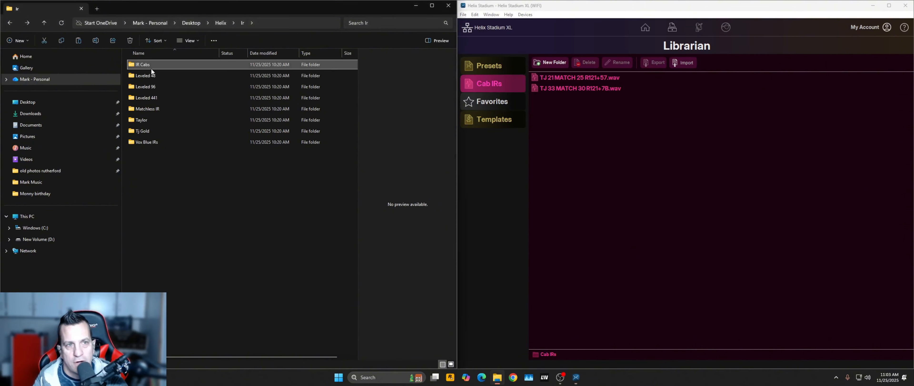
{"action": "left_click_drag", "start_coordinate": [146, 92], "coordinate": [571, 116]}
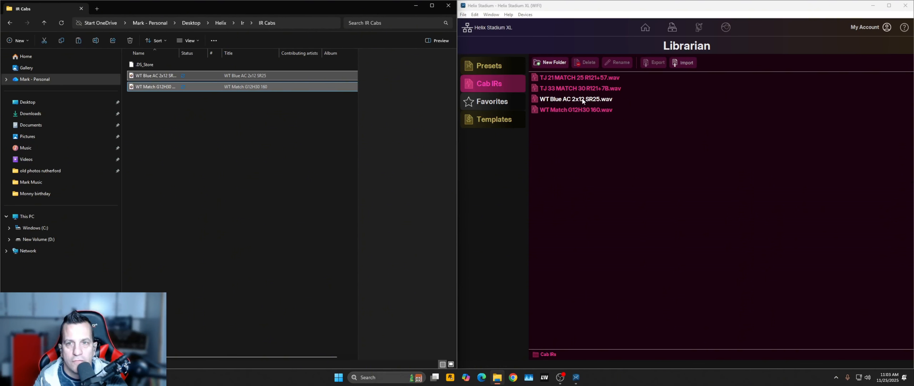
{"action": "left_click", "coordinate": [255, 168]}
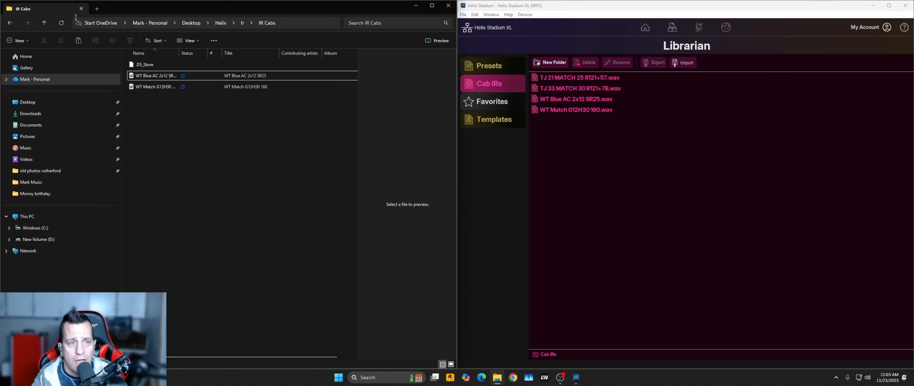
{"action": "left_click", "coordinate": [10, 24]}
{"action": "double_click", "coordinate": [173, 75]}
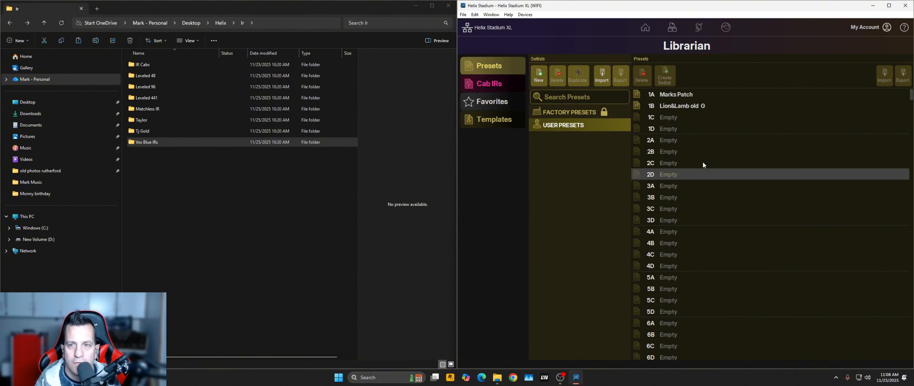
In the editor for preset 1A Marks Patch, assign the WT Blue AC 2x12 SR25 impulse response to the lower cab block
{"action": "left_click", "coordinate": [732, 93]}
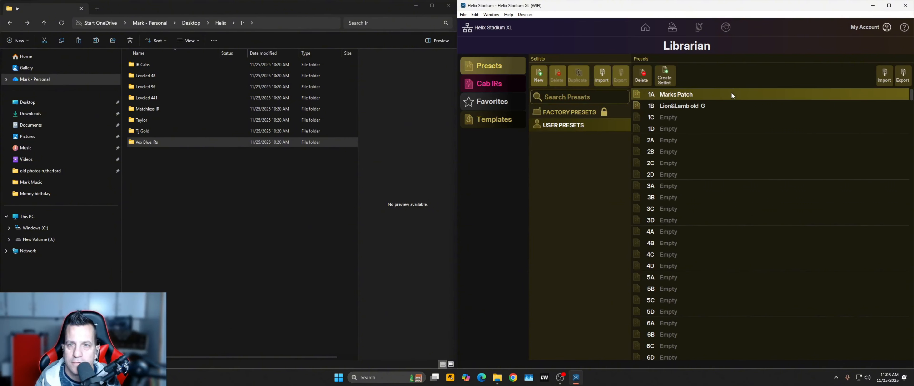
{"action": "left_click", "coordinate": [649, 34]}
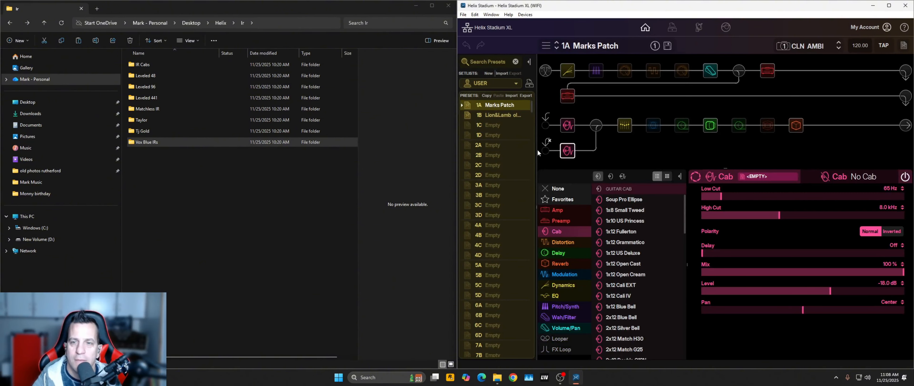
{"action": "left_click", "coordinate": [482, 118]}
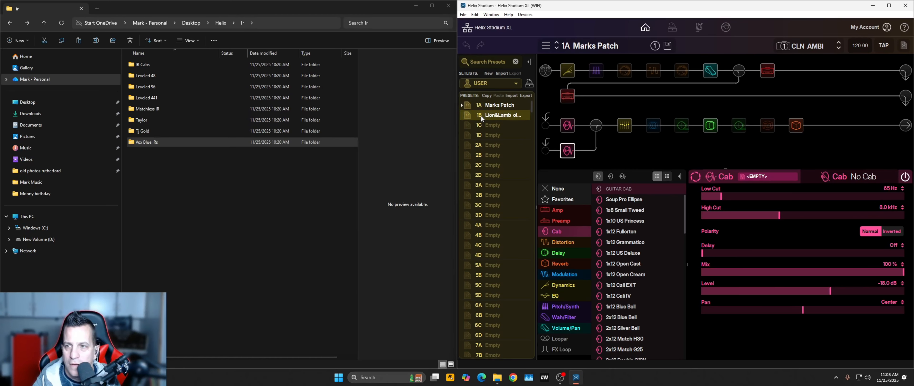
{"action": "left_click", "coordinate": [779, 178]}
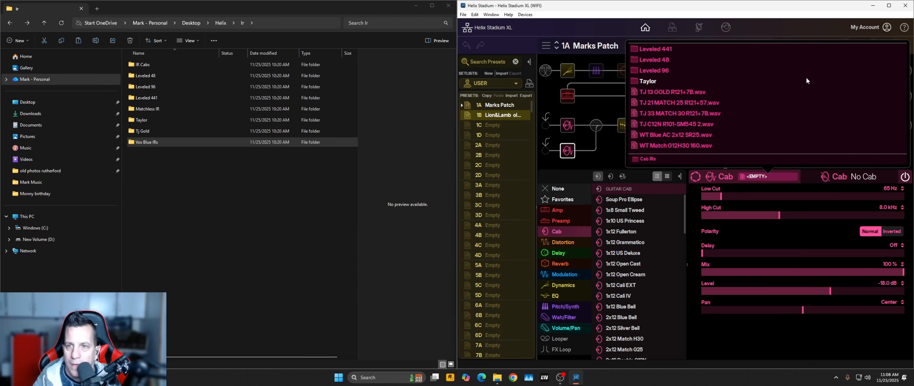
{"action": "left_click", "coordinate": [719, 134]}
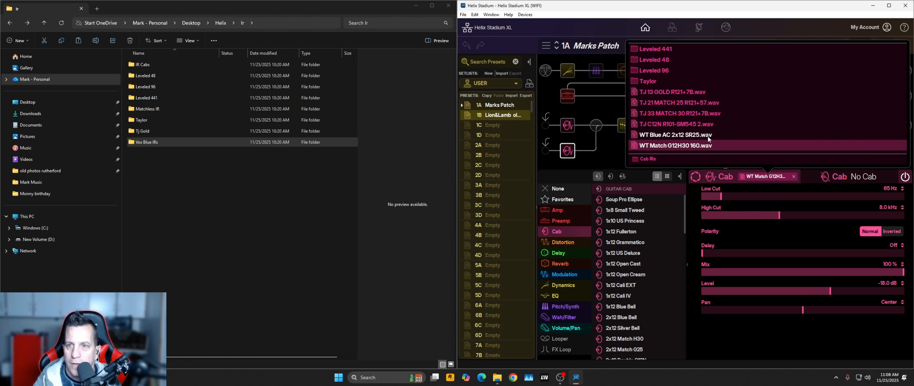
{"action": "left_click", "coordinate": [720, 137]}
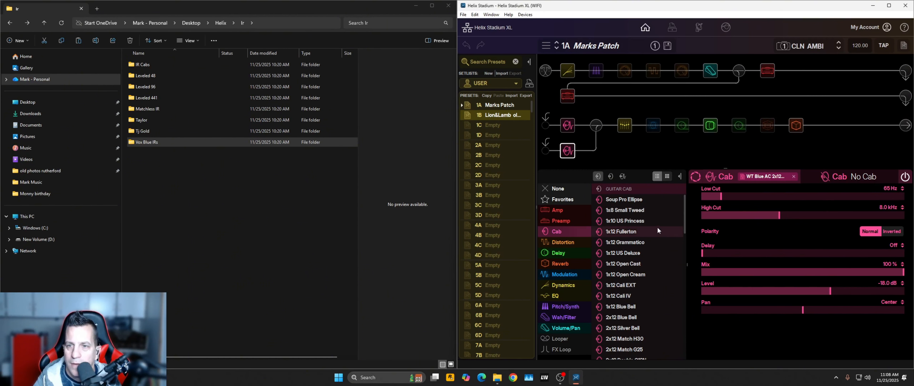
Assign the WT Match G12H30 160 impulse response to the empty upper cab block of Marks Patch
{"action": "mouse_move", "coordinate": [565, 154]}
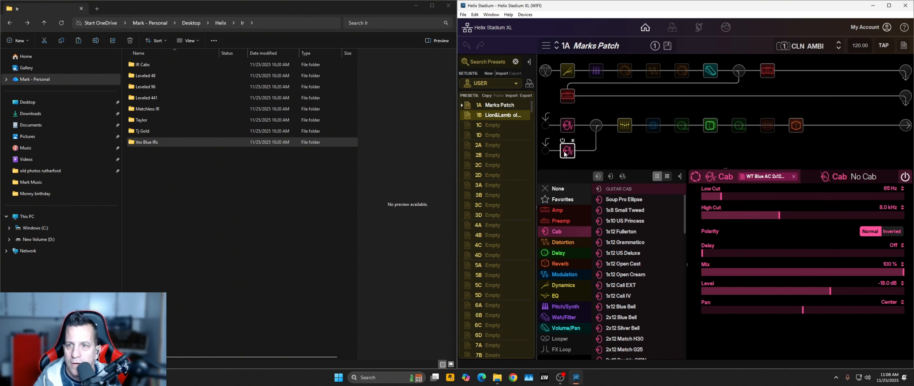
{"action": "left_click", "coordinate": [568, 125]}
{"action": "left_click", "coordinate": [752, 176]}
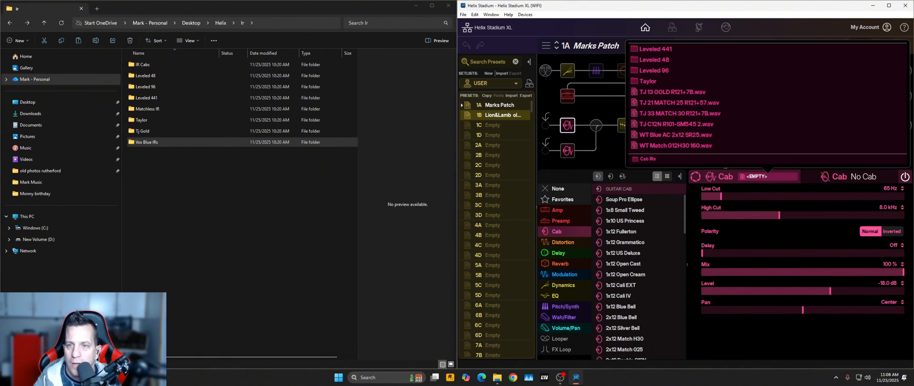
{"action": "left_click", "coordinate": [708, 146]}
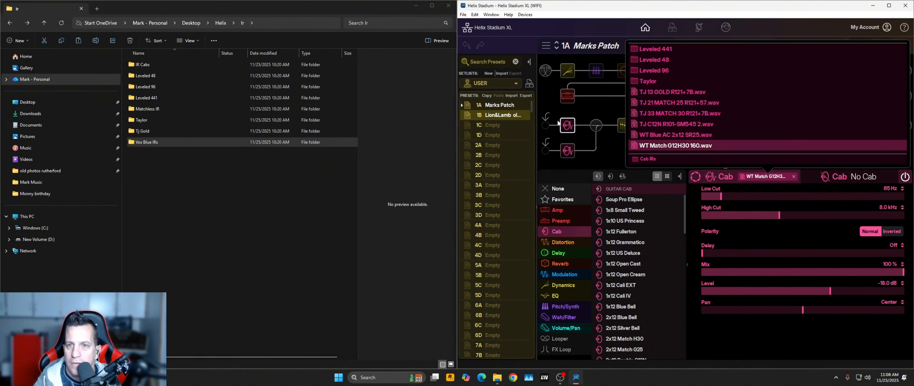
{"action": "left_click", "coordinate": [565, 126]}
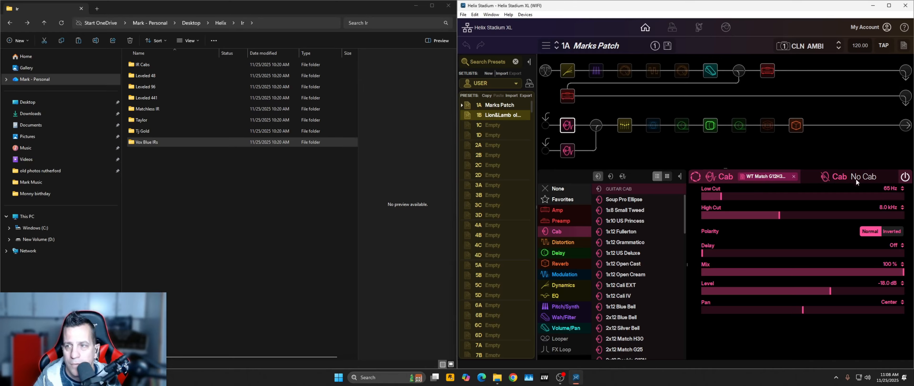
Toggle the upper cab block's bypass off and on, leaving the block enabled
{"action": "left_click", "coordinate": [905, 177]}
{"action": "left_click", "coordinate": [905, 177]}
{"action": "left_click", "coordinate": [905, 177]}
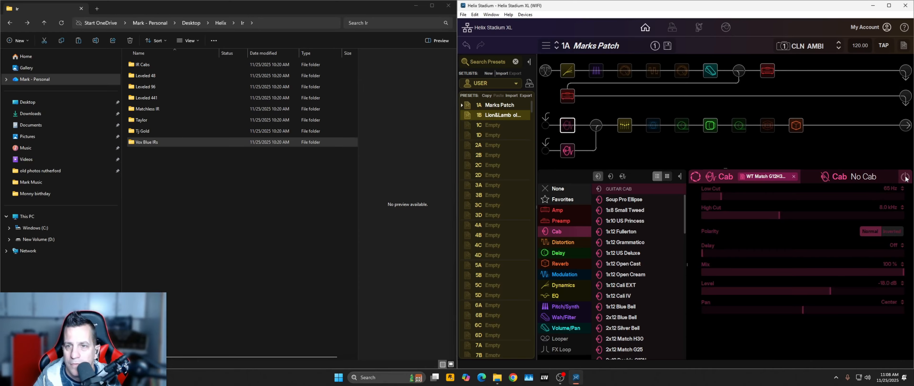
{"action": "left_click", "coordinate": [905, 177]}
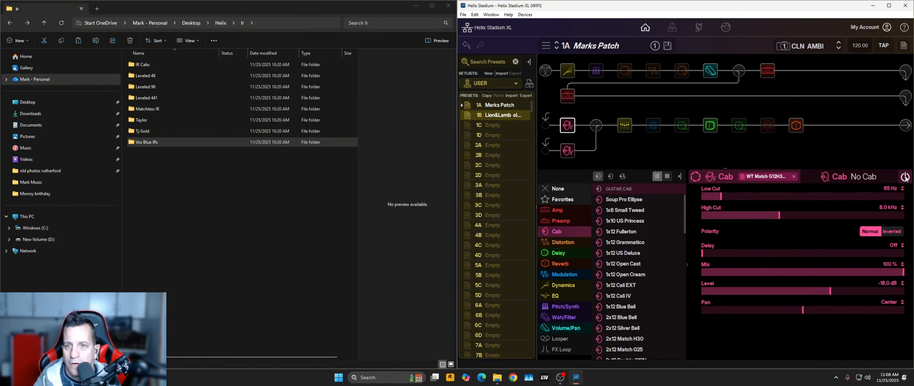
Try to open the graphical view of the upper cab block
{"action": "right_click", "coordinate": [710, 178]}
{"action": "left_click", "coordinate": [694, 179]}
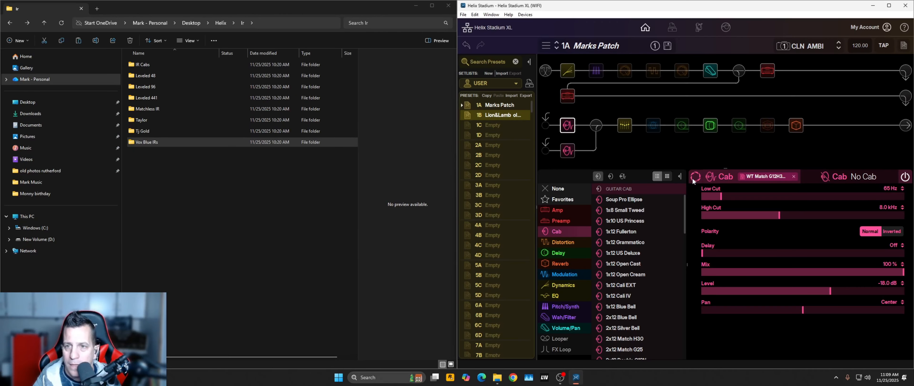
{"action": "left_click", "coordinate": [694, 179]}
{"action": "left_click", "coordinate": [694, 180]}
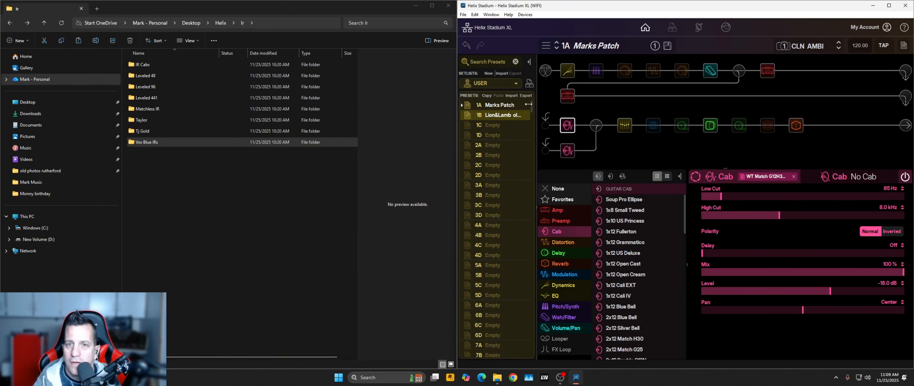
Load factory preset 11C Sunday Tones, then close File Explorer and maximize the Helix Stadium window
{"action": "left_click", "coordinate": [479, 85]}
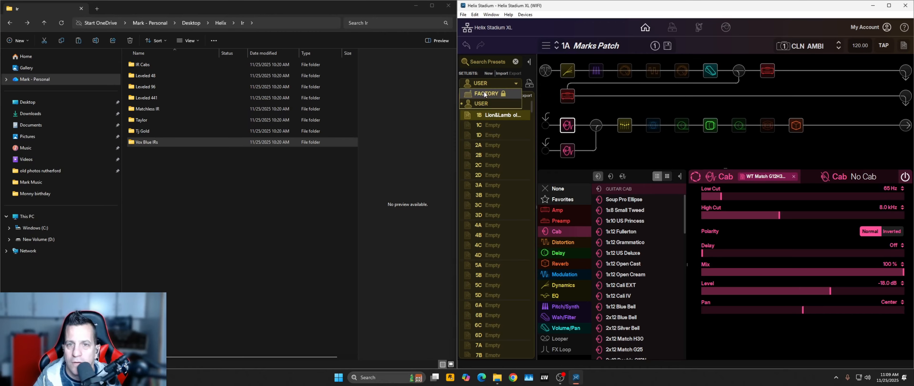
{"action": "left_click", "coordinate": [486, 95]}
{"action": "scroll", "coordinate": [508, 204], "scroll_direction": "down", "scroll_amount": 3}
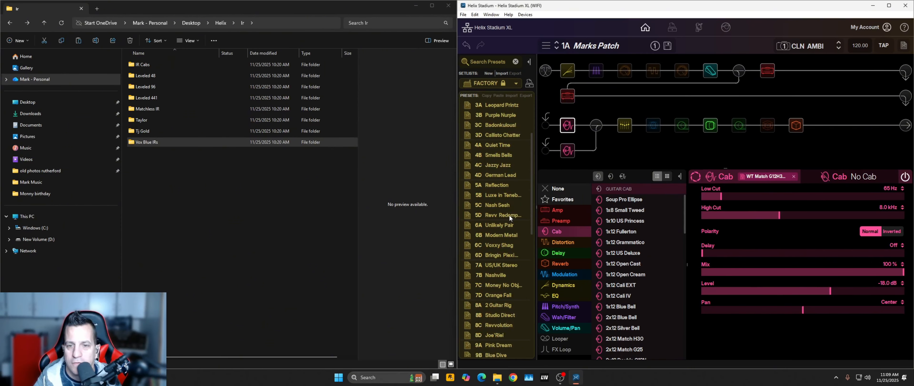
{"action": "scroll", "coordinate": [492, 314], "scroll_direction": "up", "scroll_amount": 3}
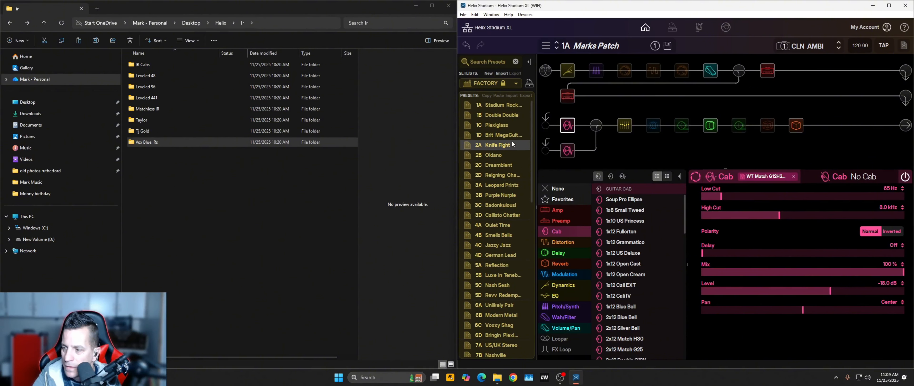
{"action": "scroll", "coordinate": [497, 184], "scroll_direction": "down", "scroll_amount": 6}
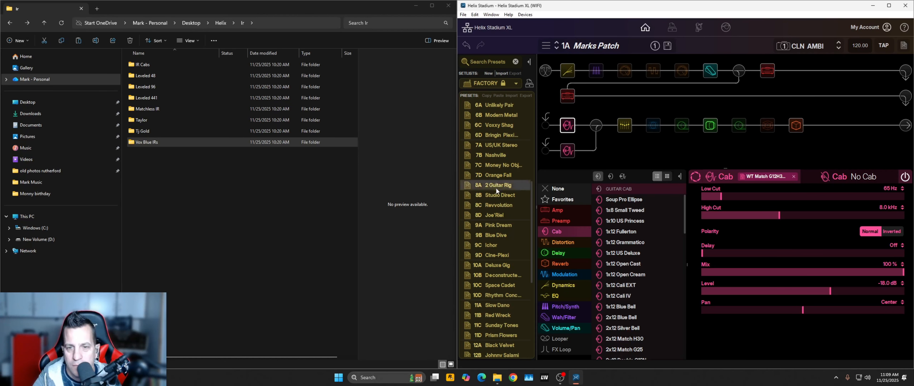
{"action": "scroll", "coordinate": [496, 187], "scroll_direction": "down", "scroll_amount": 2}
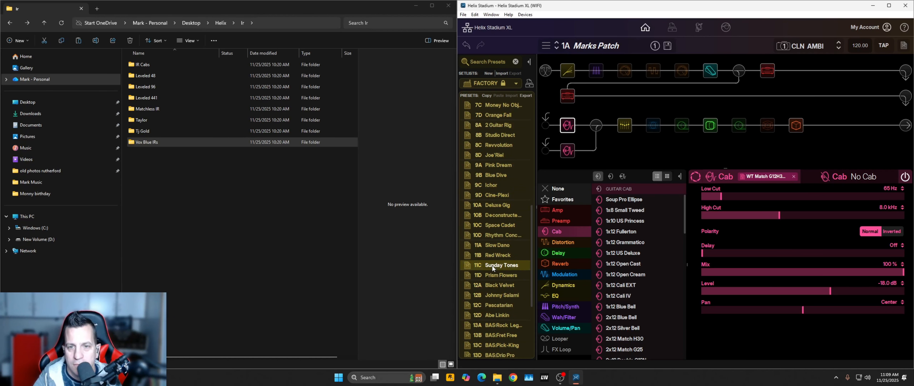
{"action": "left_click", "coordinate": [493, 266]}
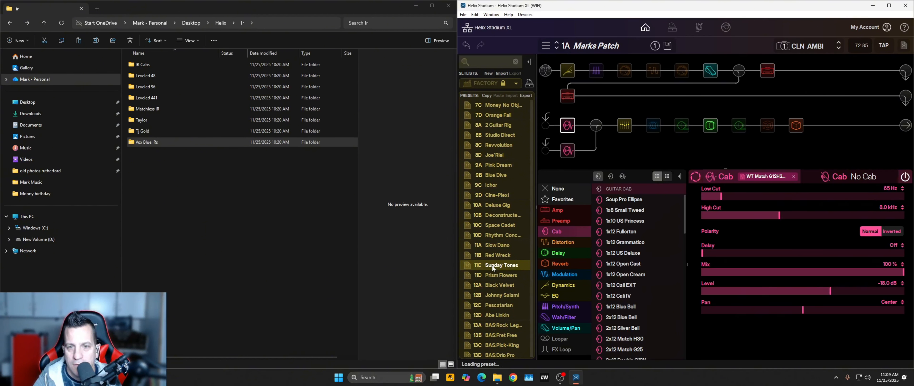
{"action": "left_click", "coordinate": [449, 6]}
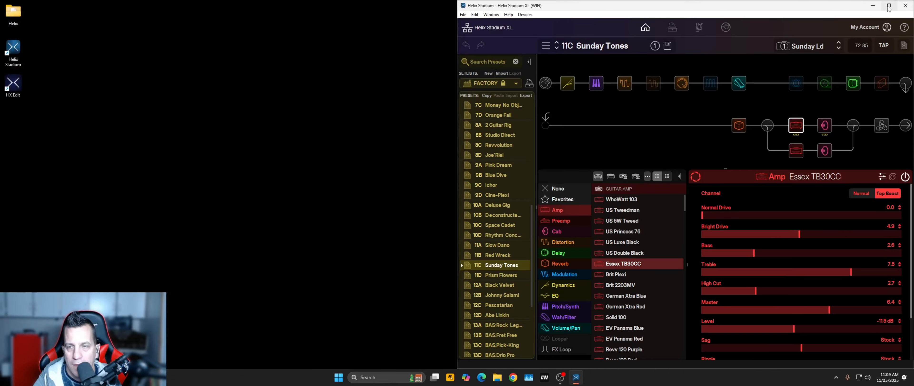
{"action": "left_click", "coordinate": [888, 6]}
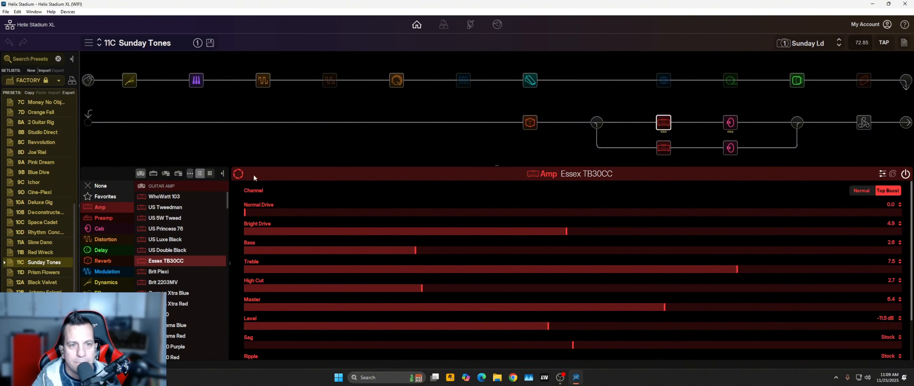
Show the graphical view of the Essex TB30CC amp and enlarge its viewing area over the parameter pane
{"action": "left_click", "coordinate": [238, 175]}
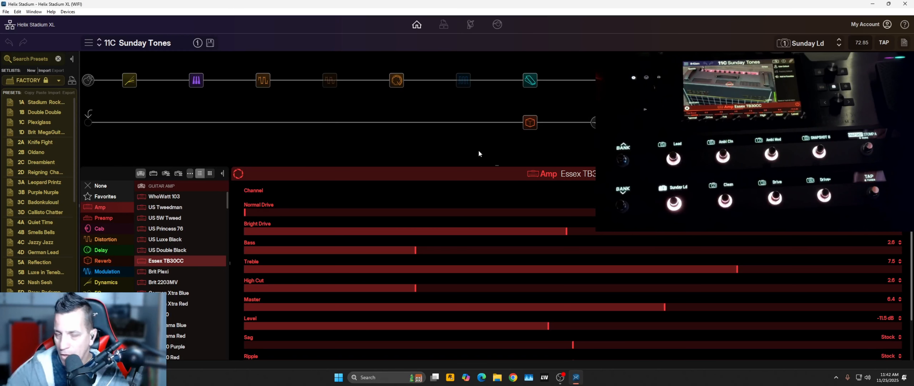
{"action": "left_click", "coordinate": [238, 177]}
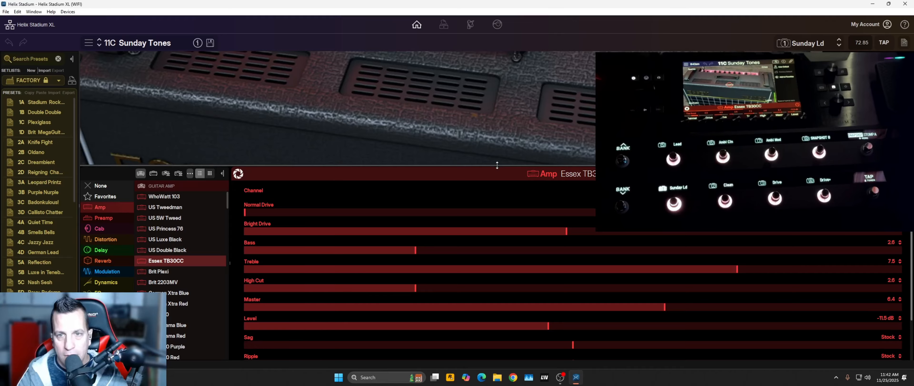
{"action": "left_click_drag", "start_coordinate": [497, 166], "coordinate": [494, 342]}
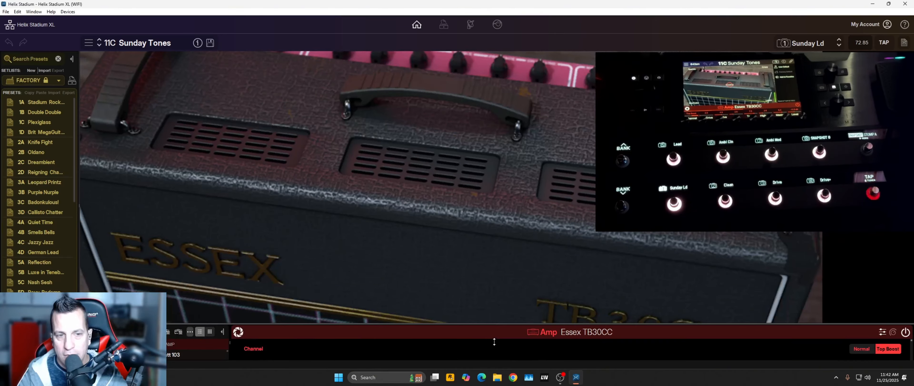
{"action": "left_click_drag", "start_coordinate": [496, 369], "coordinate": [490, 334]}
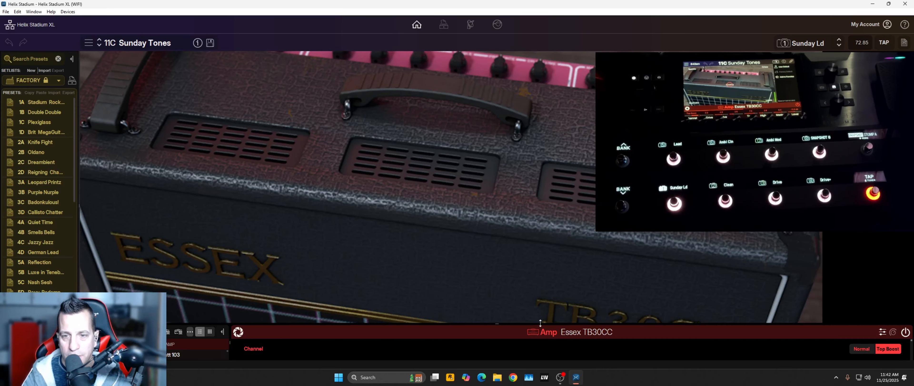
Restore the Essex TB30CC parameter pane and the signal flow view, and set the amp's Bass to 5.5
{"action": "left_click_drag", "start_coordinate": [540, 322], "coordinate": [518, 120]}
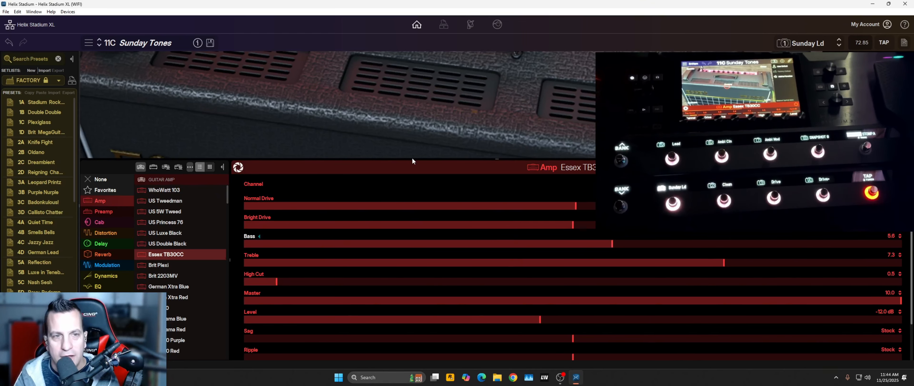
{"action": "left_click", "coordinate": [239, 168]}
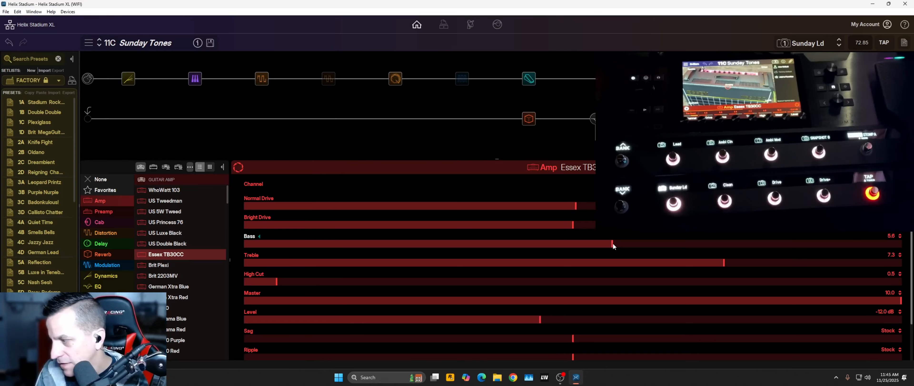
{"action": "left_click_drag", "start_coordinate": [612, 245], "coordinate": [629, 251]}
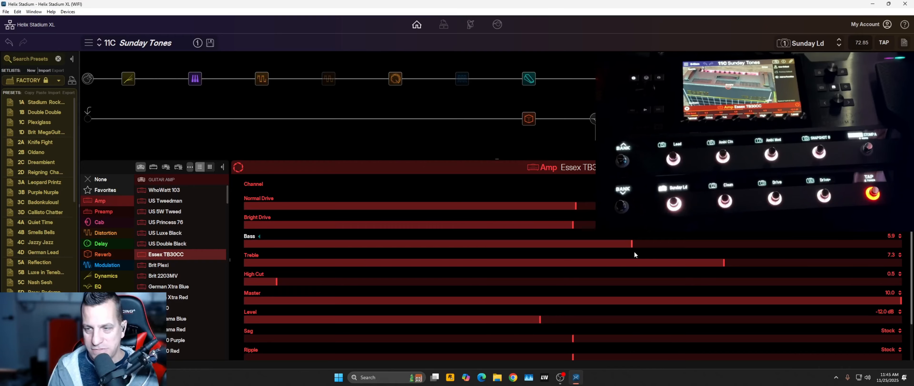
{"action": "left_click_drag", "start_coordinate": [634, 251], "coordinate": [608, 250]}
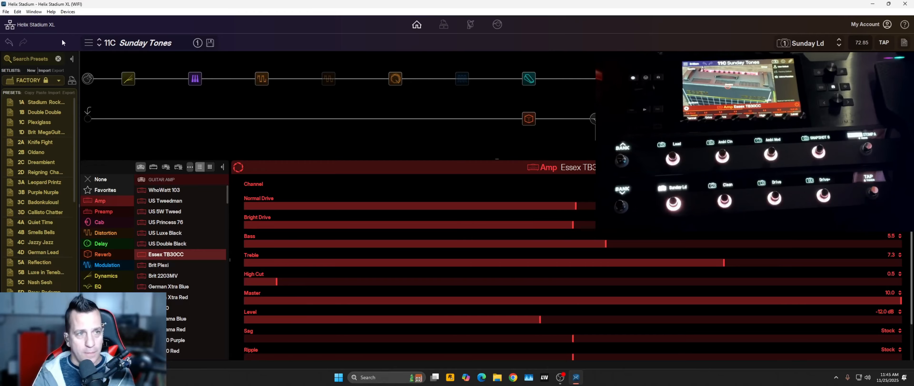
Open the cab IR list in the Librarian and view the contents of the Leveled 441 and Vox Blue IR folders
{"action": "left_click", "coordinate": [438, 28]}
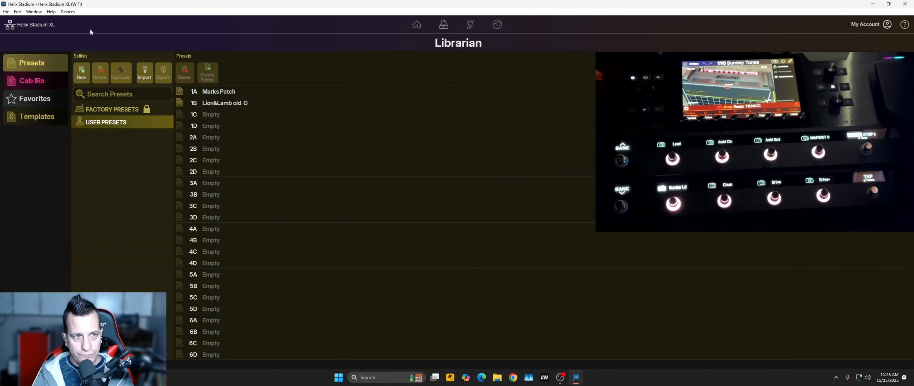
{"action": "left_click", "coordinate": [15, 88]}
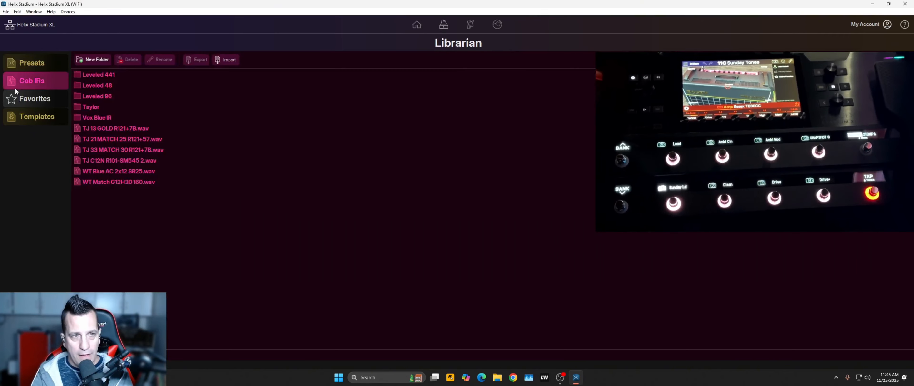
{"action": "left_click", "coordinate": [111, 74]}
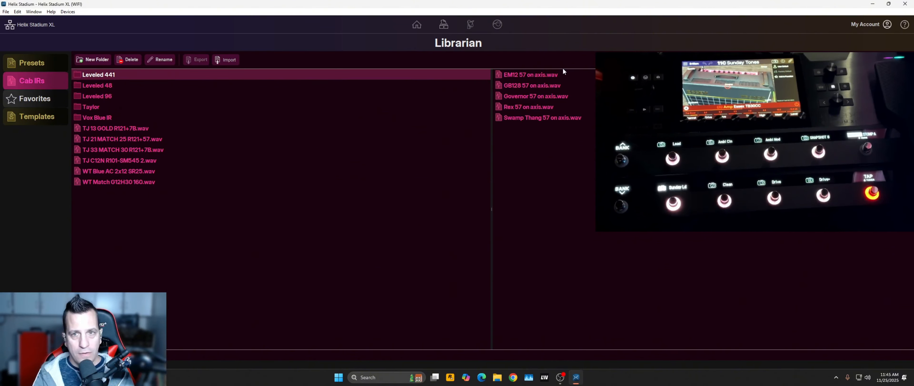
{"action": "left_click", "coordinate": [97, 117]}
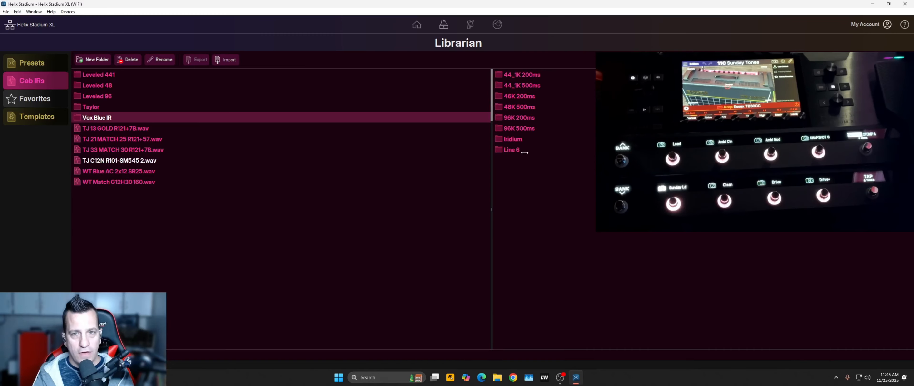
Create a folder with the default name New Folder inside the Leveled 441 IR folder and open it
{"action": "left_click", "coordinate": [155, 75]}
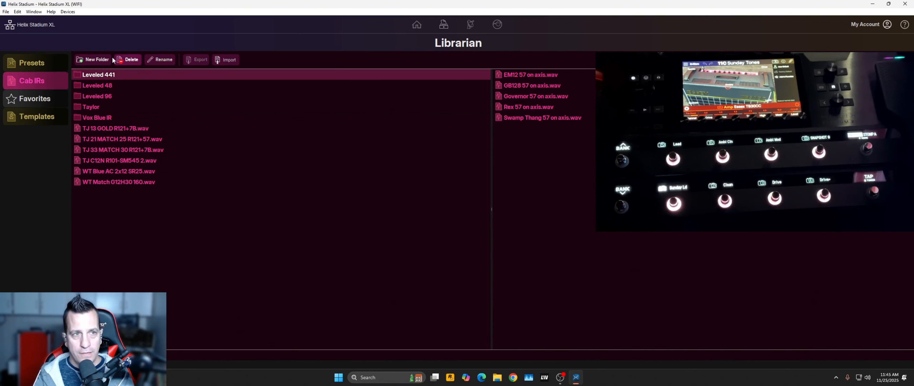
{"action": "left_click", "coordinate": [100, 60]}
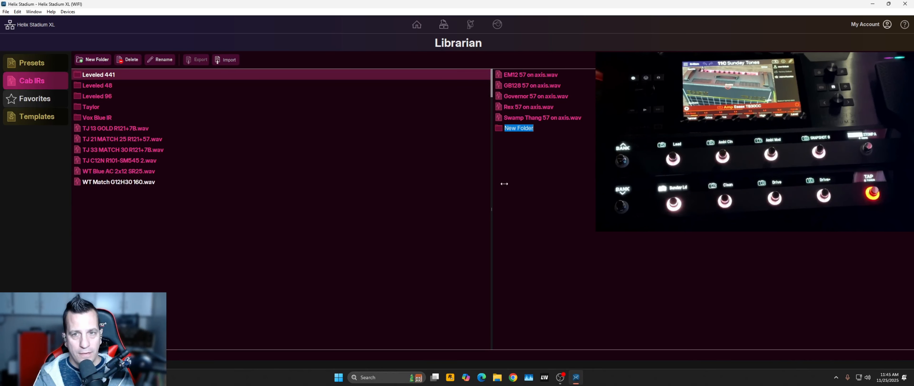
{"action": "left_click", "coordinate": [524, 138]}
{"action": "left_click", "coordinate": [518, 74]}
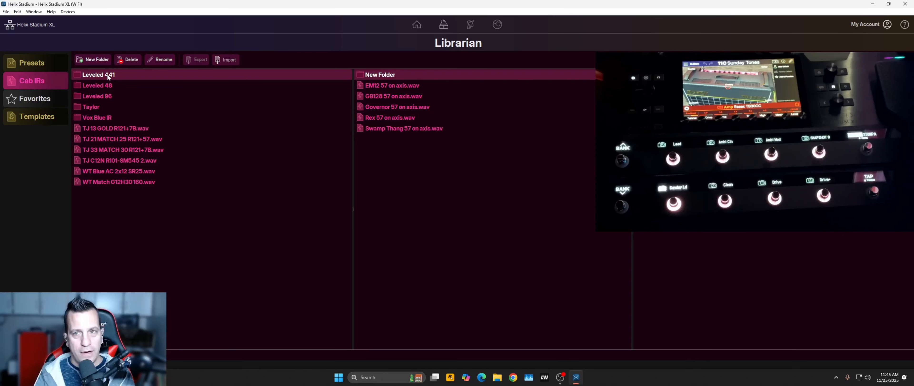
Try to move New Folder to another place in the cab IR folder structure, dismissing the error dialog before a second attempt
{"action": "left_click", "coordinate": [512, 167]}
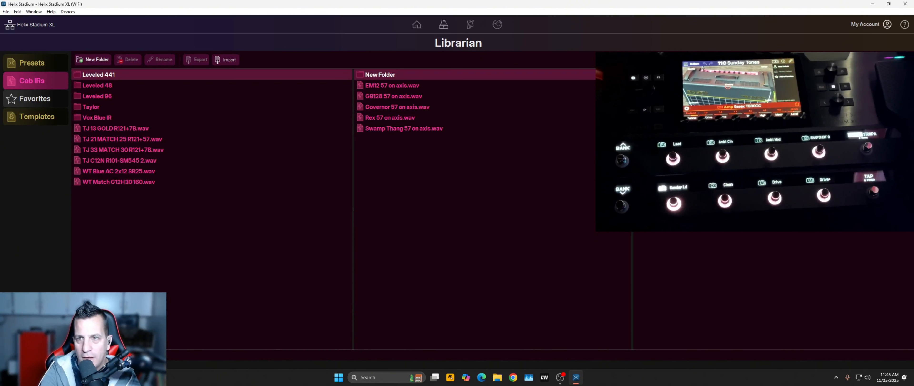
{"action": "left_click_drag", "start_coordinate": [568, 74], "coordinate": [367, 191]}
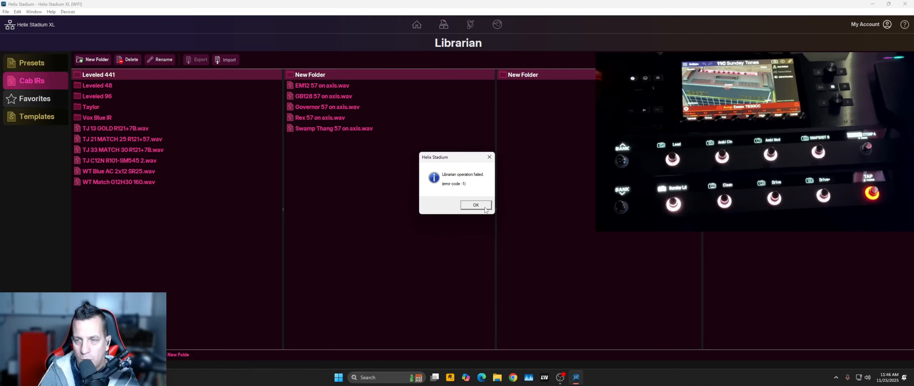
{"action": "left_click", "coordinate": [485, 208]}
{"action": "left_click_drag", "start_coordinate": [518, 75], "coordinate": [355, 192]}
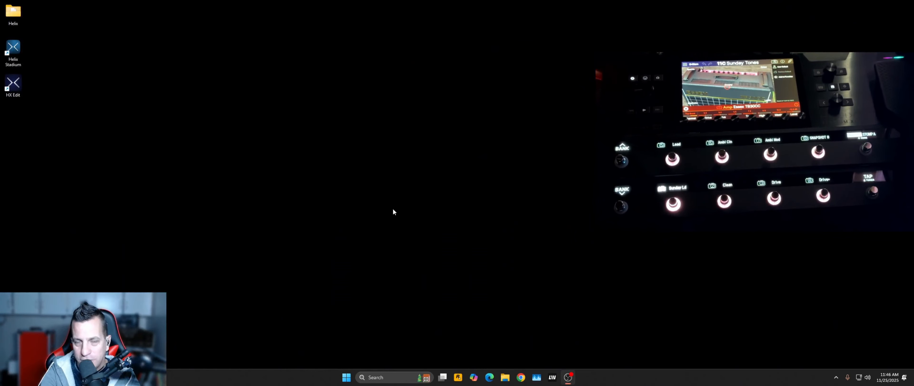
Relaunch Helix Stadium from the desktop, maximize its window and reopen the Librarian's cab IR list
{"action": "double_click", "coordinate": [17, 48]}
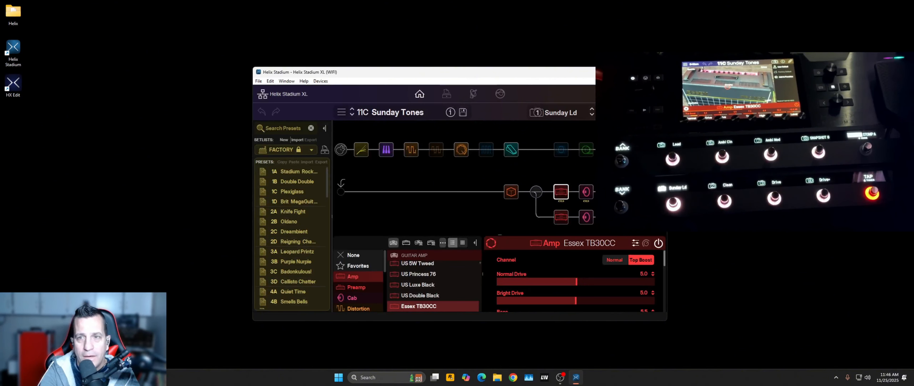
{"action": "left_click", "coordinate": [642, 73]}
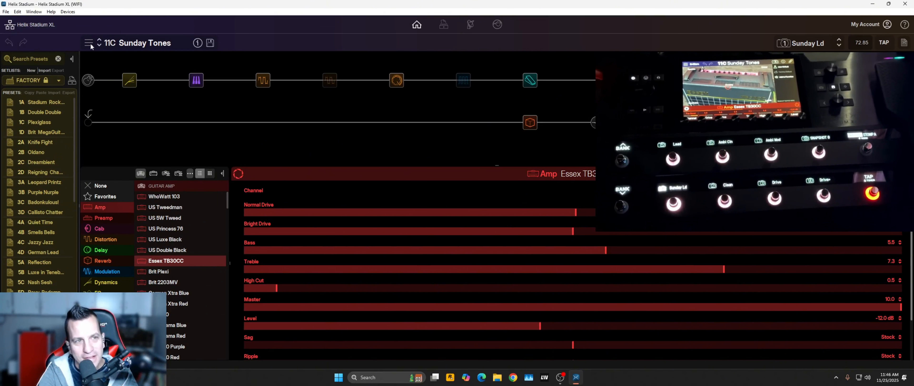
{"action": "left_click", "coordinate": [451, 26]}
{"action": "left_click", "coordinate": [19, 77]}
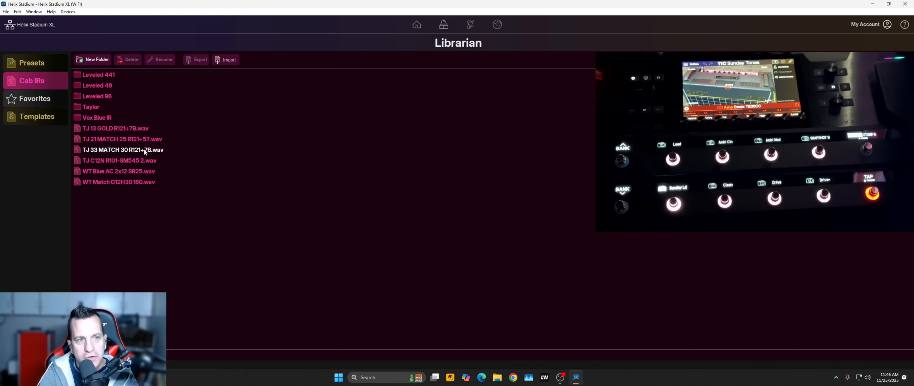
Delete the nested New Folder and its parent New Folder from the Leveled 441 IR folder
{"action": "left_click", "coordinate": [99, 74]}
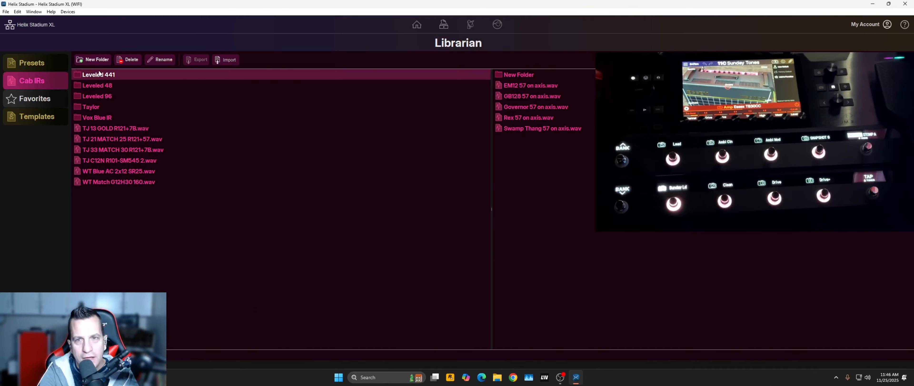
{"action": "left_click", "coordinate": [534, 76]}
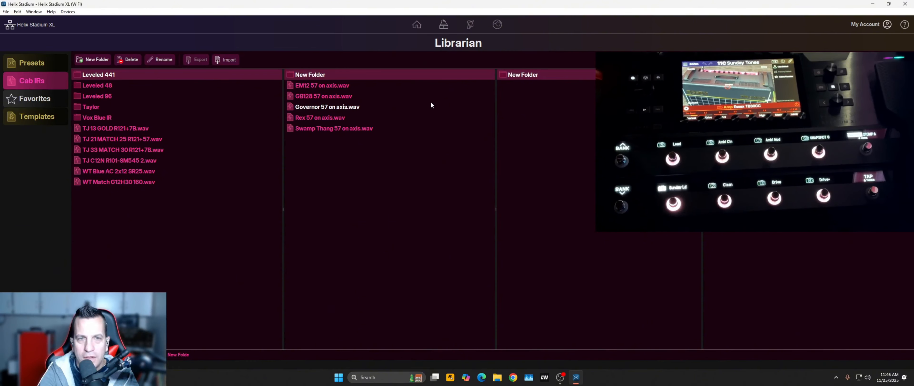
{"action": "left_click", "coordinate": [132, 60]}
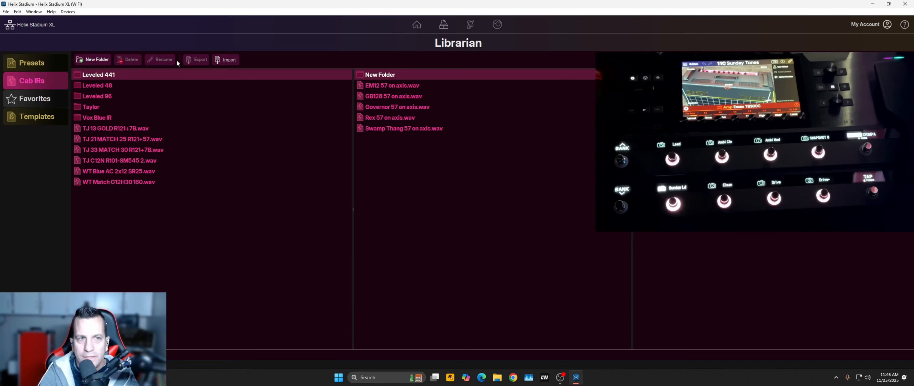
{"action": "left_click", "coordinate": [387, 83]}
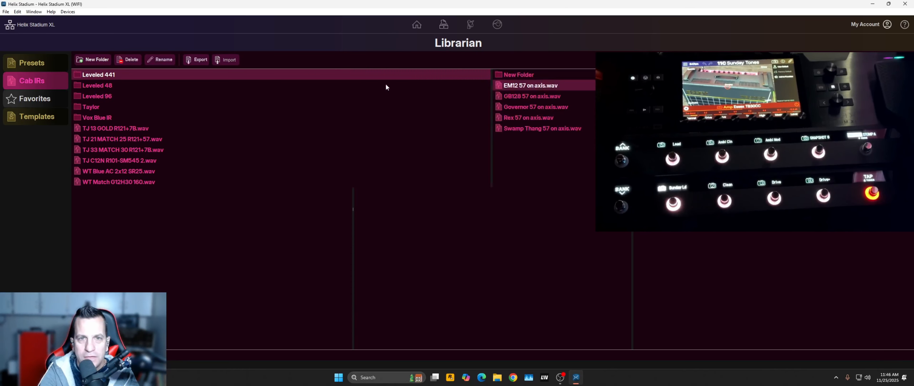
{"action": "left_click", "coordinate": [508, 74]}
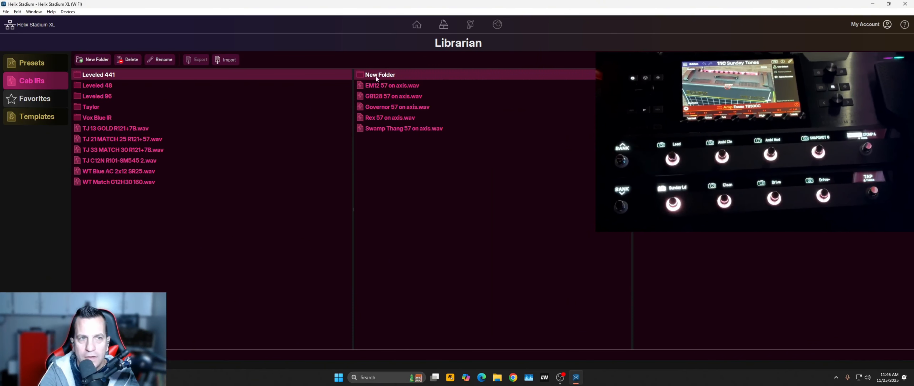
{"action": "left_click", "coordinate": [134, 60]}
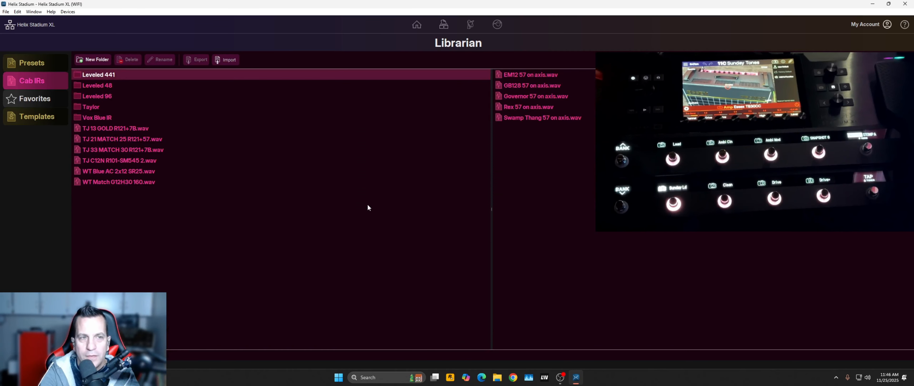
View the Librarian's favorites and return to its templates list
{"action": "left_click", "coordinate": [25, 122]}
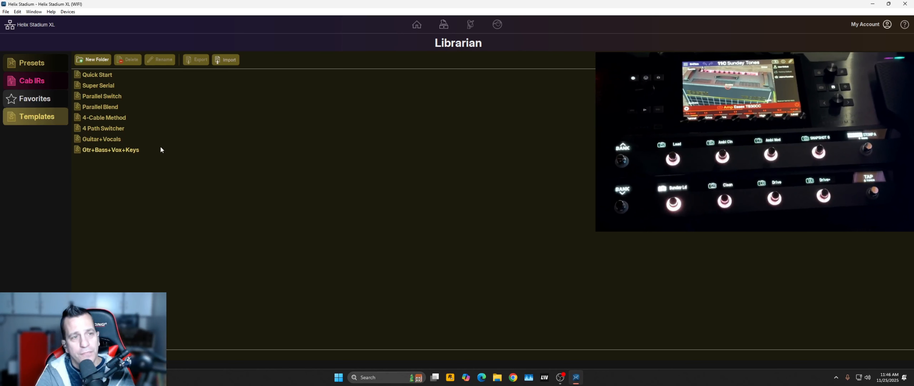
{"action": "left_click", "coordinate": [42, 104]}
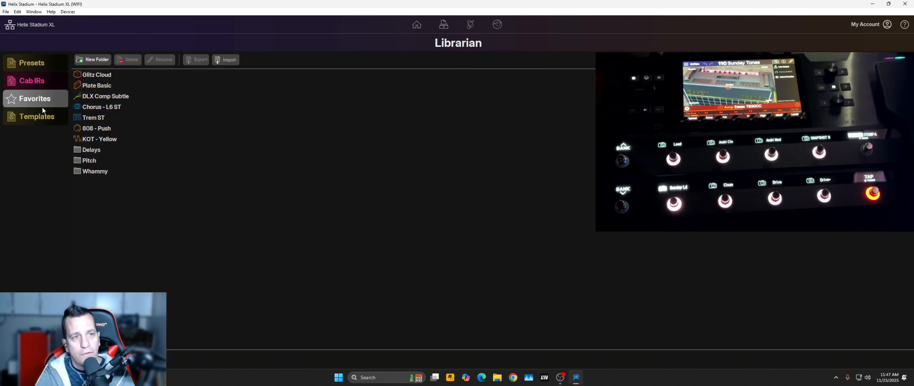
{"action": "left_click", "coordinate": [17, 117]}
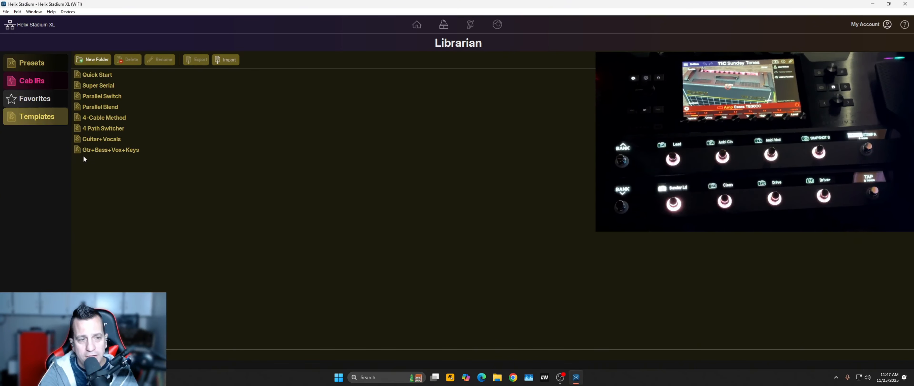
Examine the supplied templates in the Librarian, from Gtr+Bass+Vox+Keys and Guitar+Vocals to Super Serial and Quick Start
{"action": "left_click", "coordinate": [94, 151]}
{"action": "left_click", "coordinate": [101, 139]}
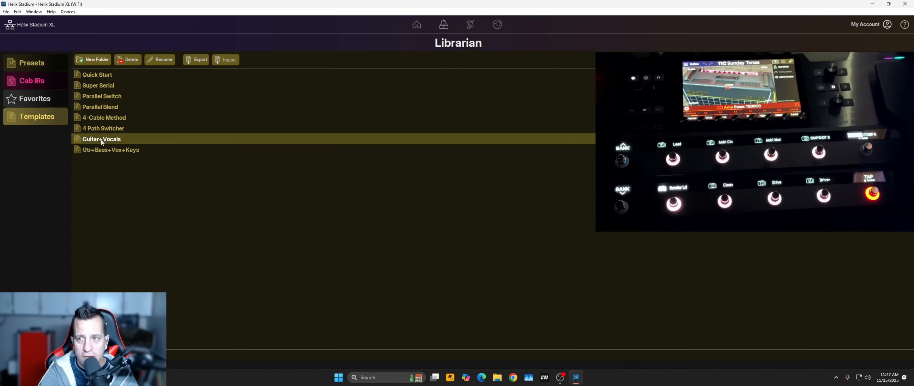
{"action": "left_click", "coordinate": [101, 139]}
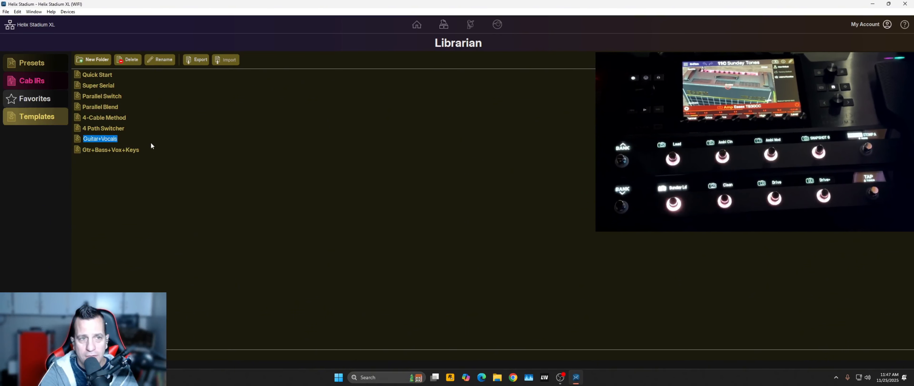
{"action": "left_click", "coordinate": [115, 124]}
{"action": "left_click", "coordinate": [114, 123]}
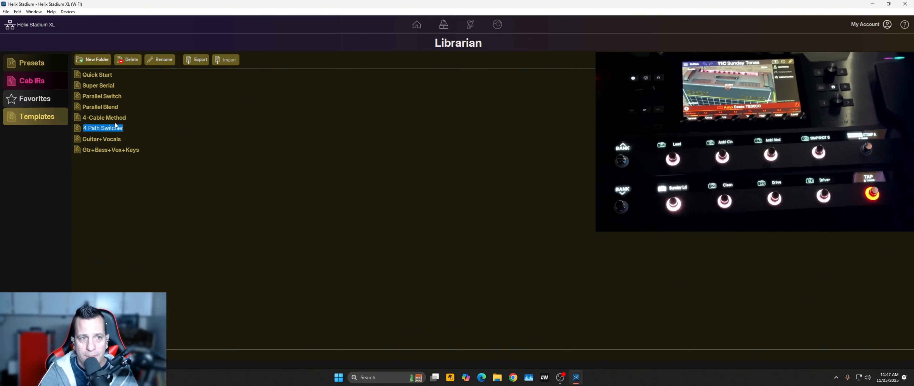
{"action": "left_click", "coordinate": [115, 120]}
{"action": "left_click", "coordinate": [103, 74]}
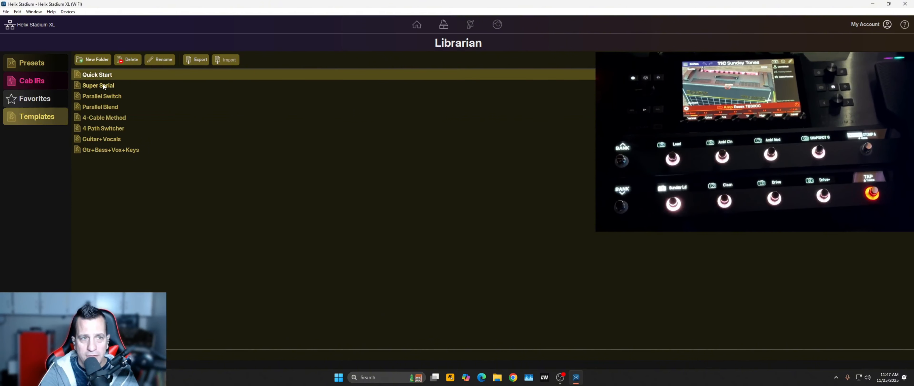
{"action": "left_click", "coordinate": [103, 85]}
{"action": "left_click", "coordinate": [105, 106]}
{"action": "left_click", "coordinate": [108, 97]}
{"action": "left_click", "coordinate": [114, 150]}
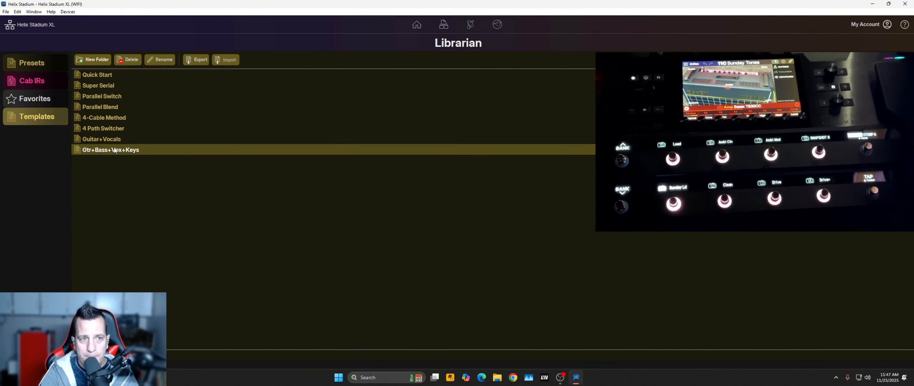
{"action": "left_click", "coordinate": [100, 78]}
View the Librarian's user presets, return to the signal flow view and check the available setlists, choosing FACTORY
{"action": "left_click", "coordinate": [27, 65]}
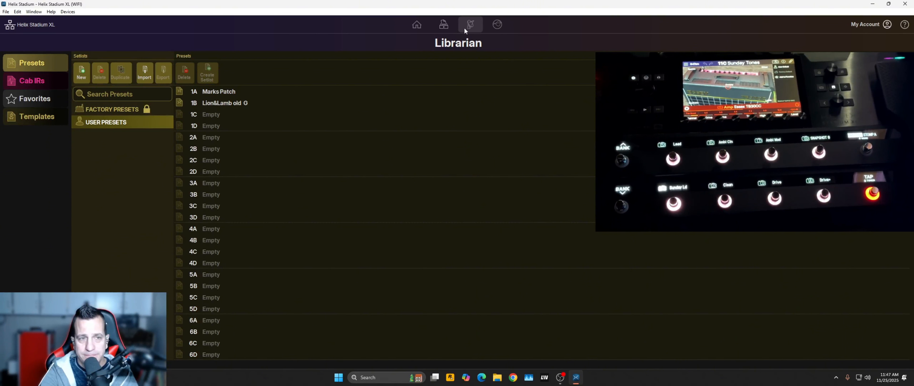
{"action": "left_click", "coordinate": [418, 26]}
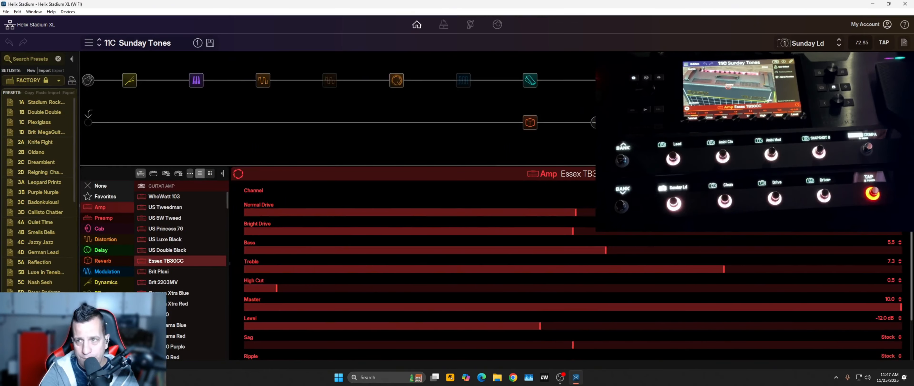
{"action": "left_click", "coordinate": [38, 80]}
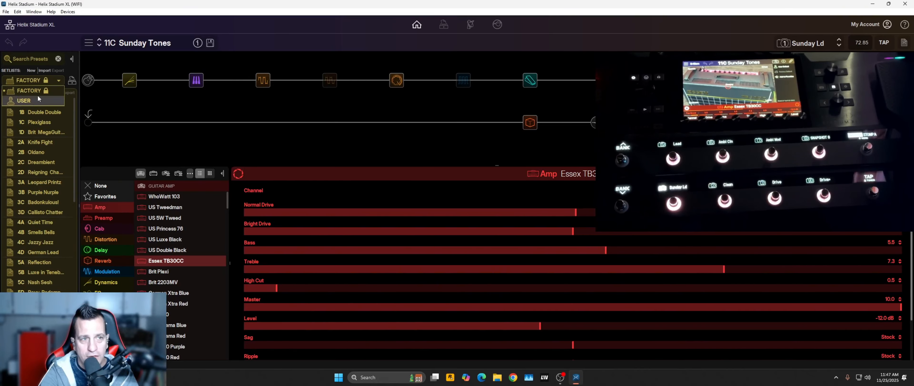
{"action": "left_click", "coordinate": [35, 90]}
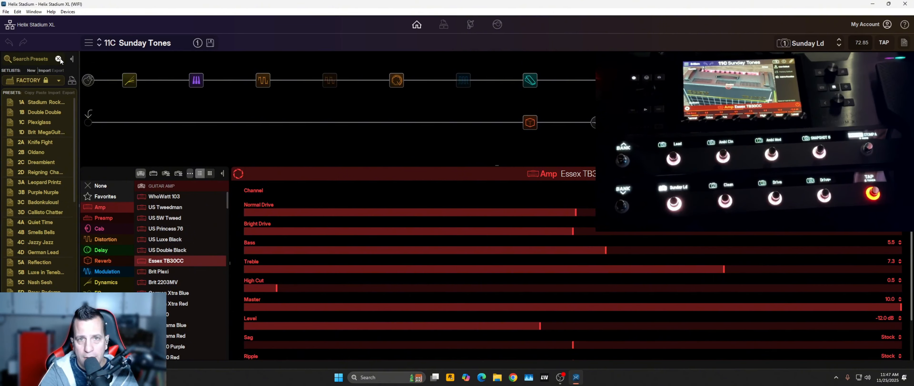
View the options for saving the Sunday Tones preset as a template and close them without saving
{"action": "left_click", "coordinate": [210, 43]}
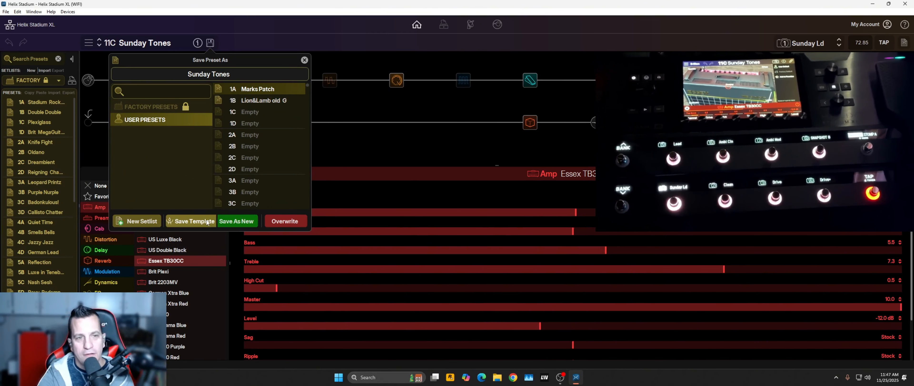
{"action": "left_click", "coordinate": [173, 221]}
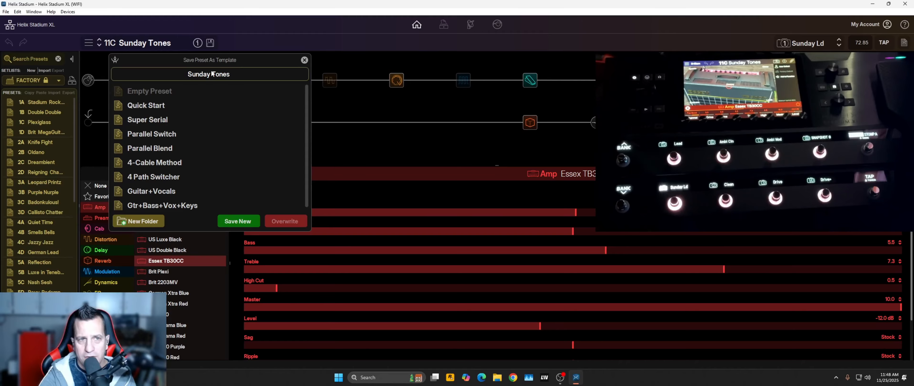
{"action": "left_click", "coordinate": [305, 60]}
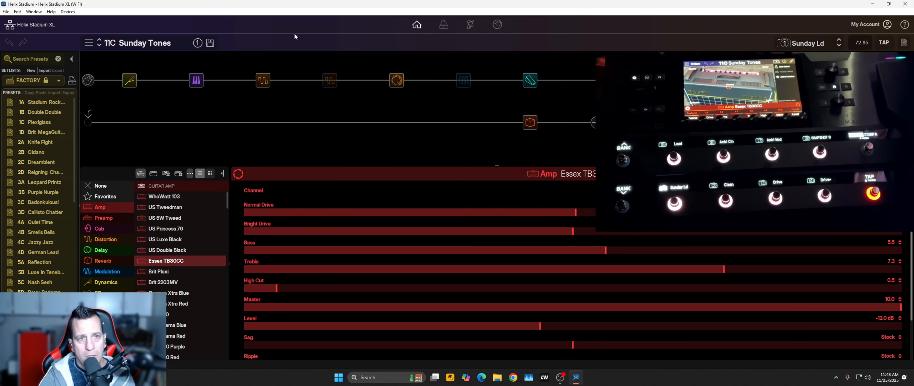
Start saving the Sunday Tones preset and create a new setlist named 12/25/2025 under the user presets
{"action": "left_click", "coordinate": [210, 42]}
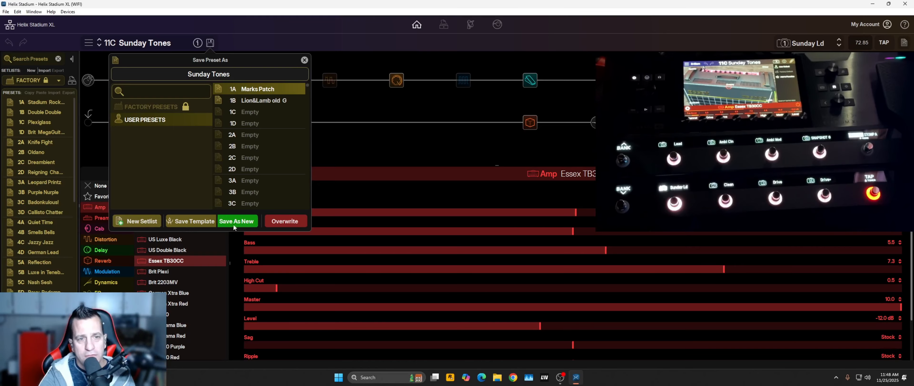
{"action": "left_click", "coordinate": [250, 146]}
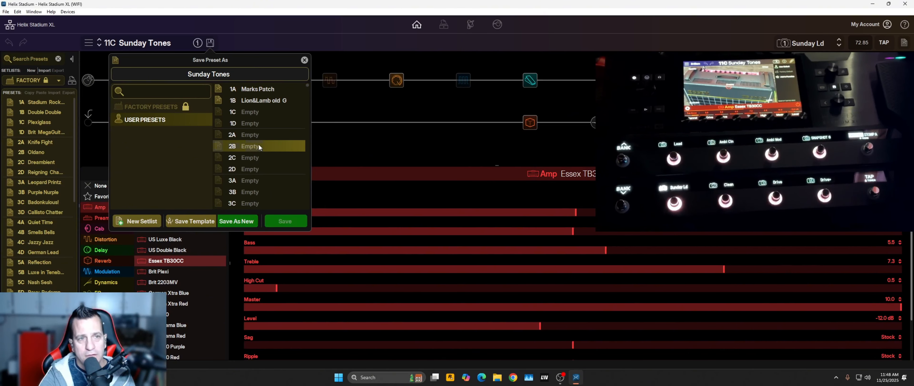
{"action": "left_click", "coordinate": [250, 111]}
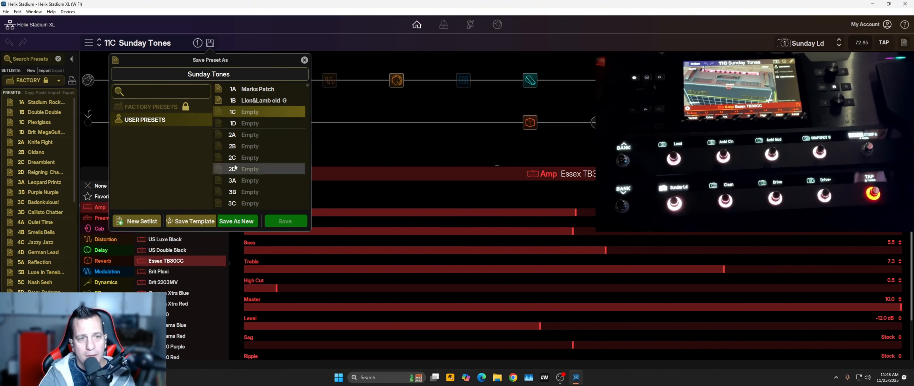
{"action": "left_click", "coordinate": [150, 222]}
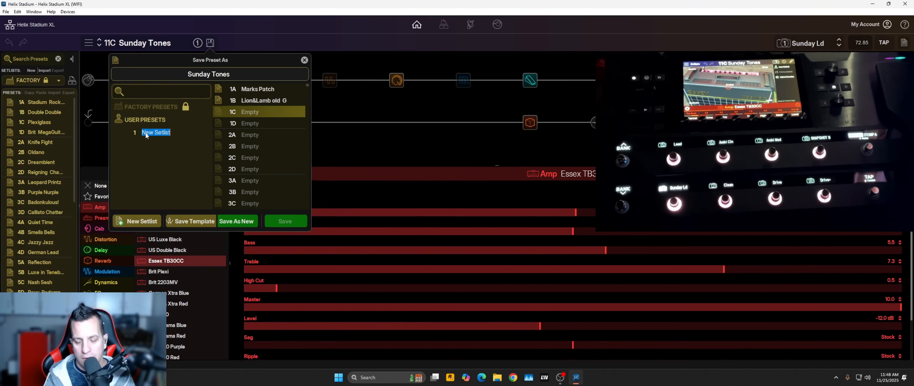
{"action": "type", "text": "12/25/"}
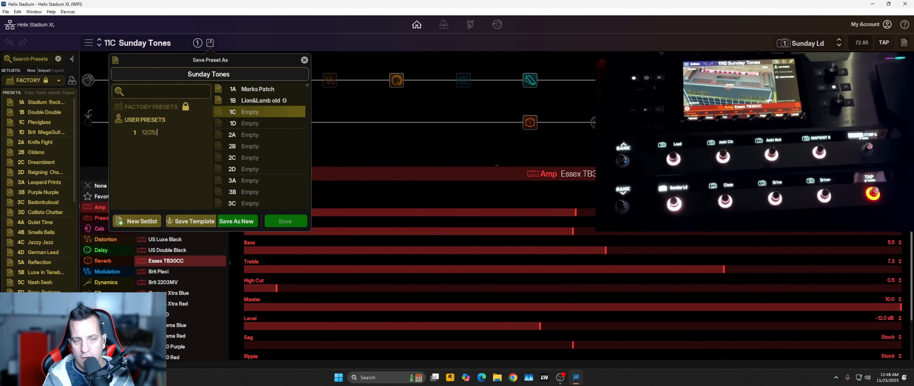
{"action": "type", "text": "2025"}
{"action": "key", "text": "Return"}
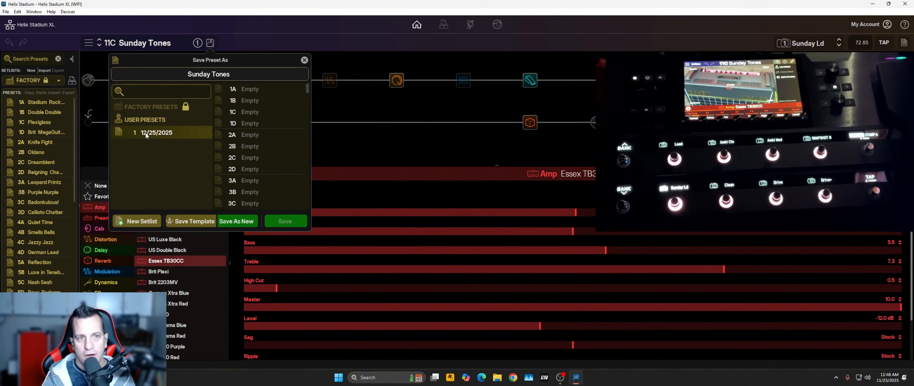
Save Sunday Tones as a new preset in slot 1A of the 12/25/2025 setlist
{"action": "double_click", "coordinate": [145, 133]}
{"action": "left_click", "coordinate": [134, 135]}
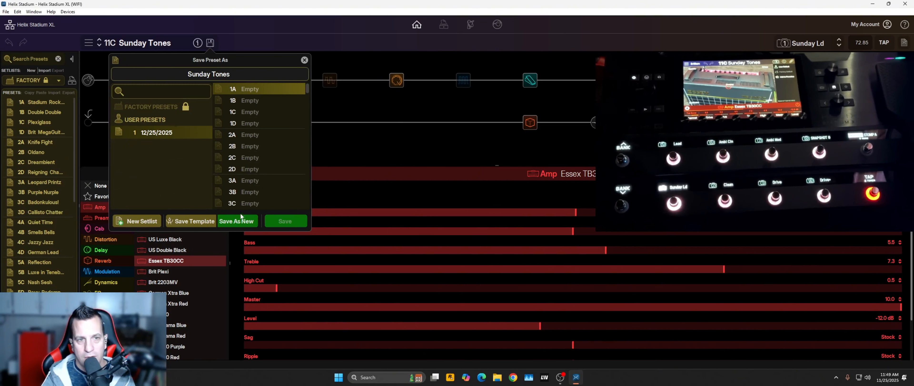
{"action": "left_click", "coordinate": [238, 222]}
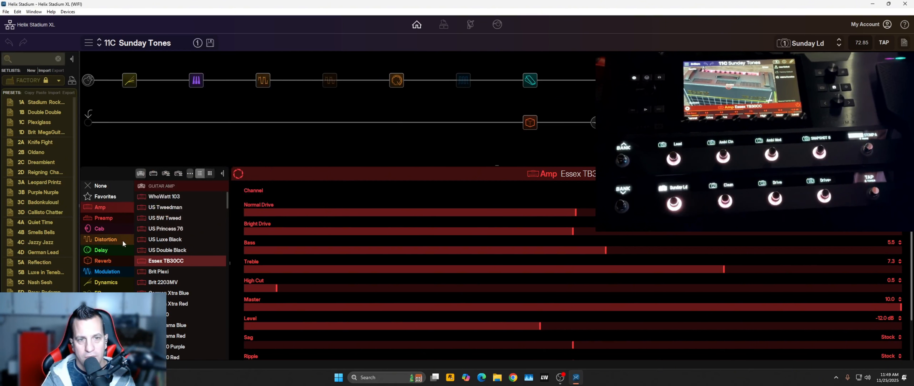
Compare the USER setlist with the 12/25/2025 setlist, look through the latter's preset slots and check the available setlists
{"action": "left_click", "coordinate": [25, 82]}
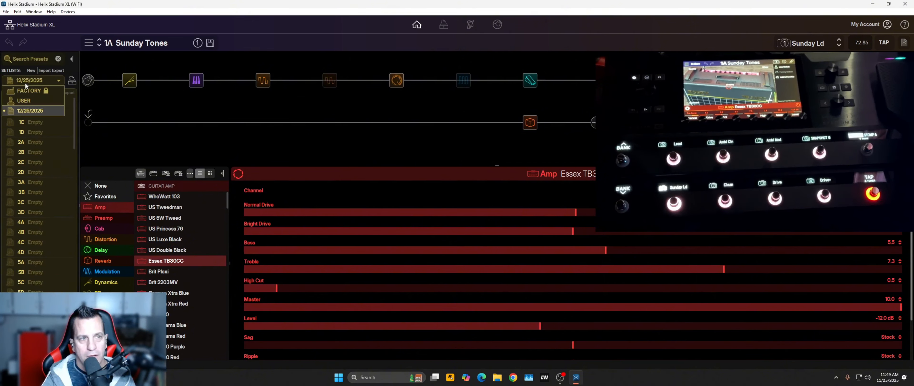
{"action": "left_click", "coordinate": [25, 100]}
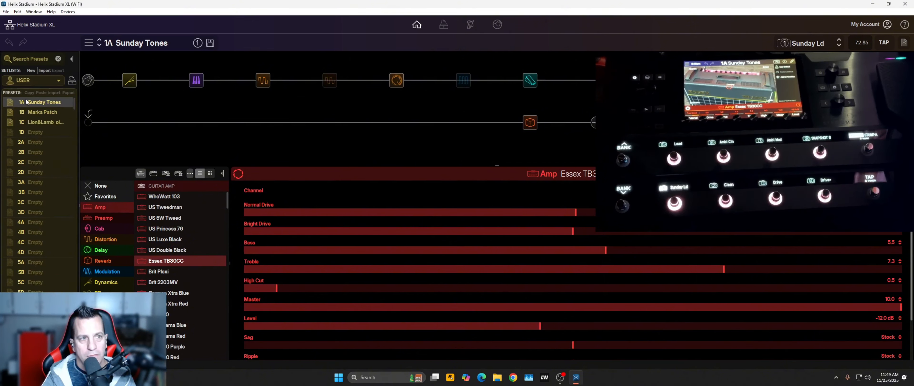
{"action": "left_click", "coordinate": [50, 77]}
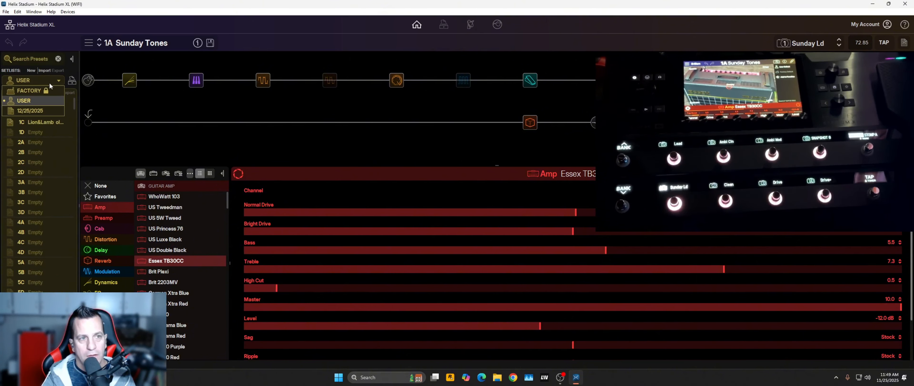
{"action": "left_click", "coordinate": [37, 110]}
{"action": "scroll", "coordinate": [47, 237], "scroll_direction": "down", "scroll_amount": 1}
{"action": "scroll", "coordinate": [48, 239], "scroll_direction": "down", "scroll_amount": 1}
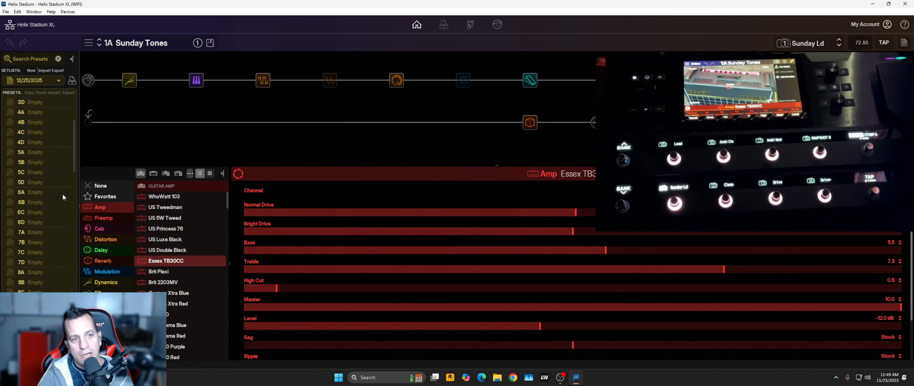
{"action": "scroll", "coordinate": [62, 193], "scroll_direction": "up", "scroll_amount": 3}
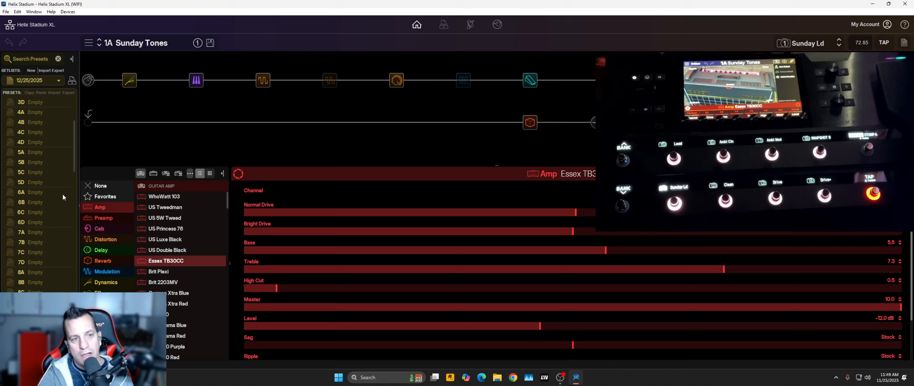
{"action": "left_click", "coordinate": [56, 81]}
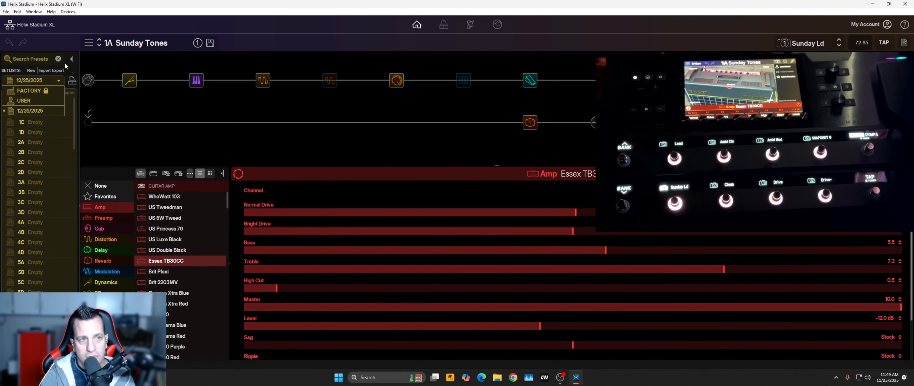
{"action": "left_click", "coordinate": [91, 18]}
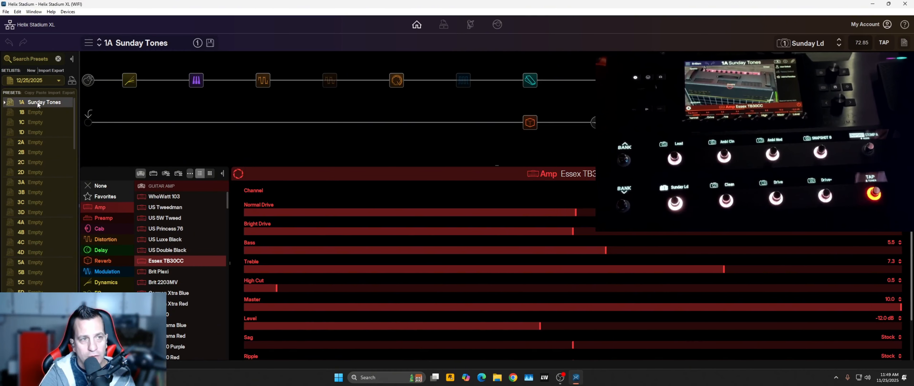
Try blue, red, orange, white and the automatic color on the Sunday Tones preset in slot 1A, ending with pink
{"action": "mouse_move", "coordinate": [38, 102]}
{"action": "left_mouse_down"}
{"action": "mouse_move", "coordinate": [23, 79]}
{"action": "mouse_move", "coordinate": [25, 104]}
{"action": "left_mouse_up"}
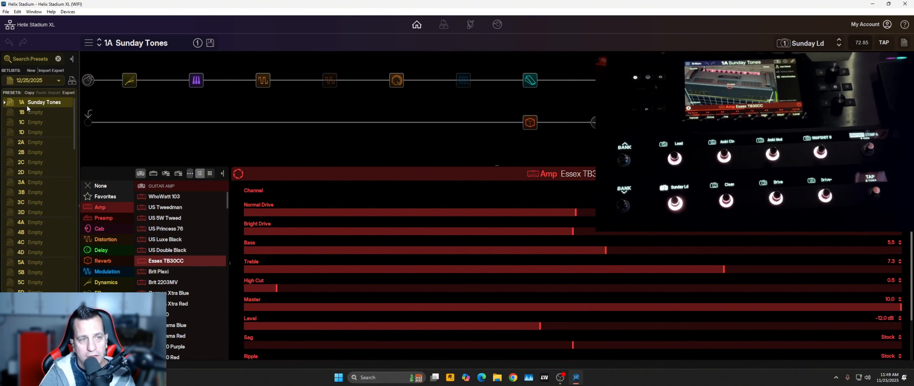
{"action": "right_click", "coordinate": [27, 106]}
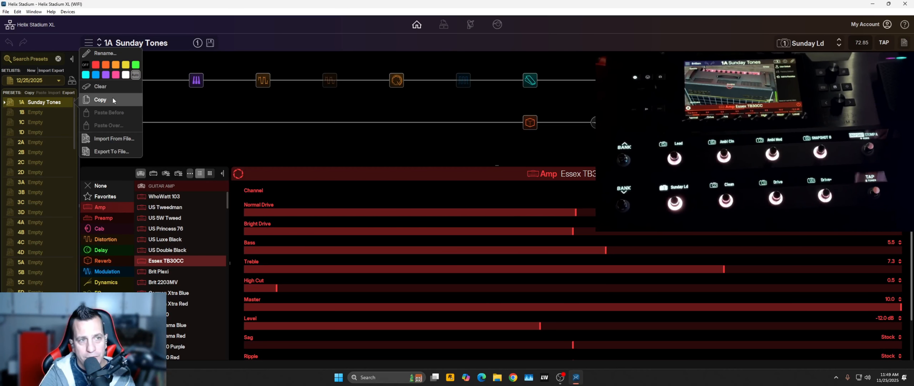
{"action": "left_click", "coordinate": [116, 75]}
{"action": "left_click", "coordinate": [96, 74]}
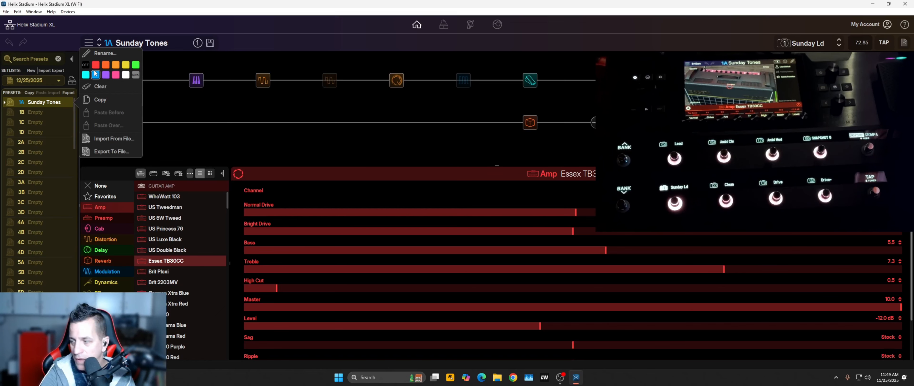
{"action": "left_click", "coordinate": [88, 76]}
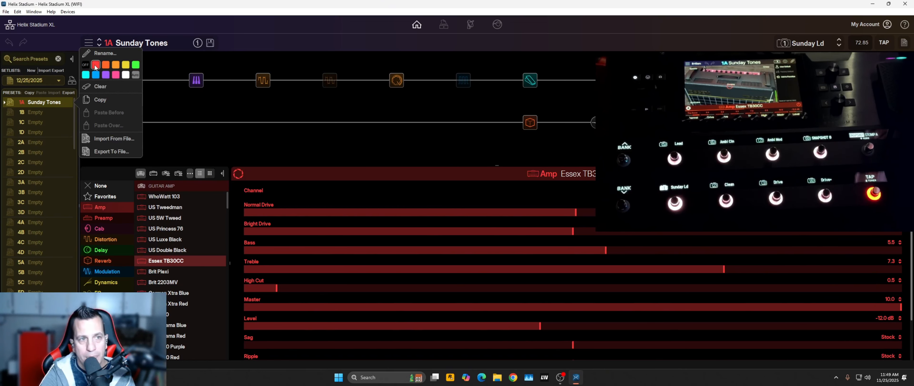
{"action": "left_click", "coordinate": [106, 65]}
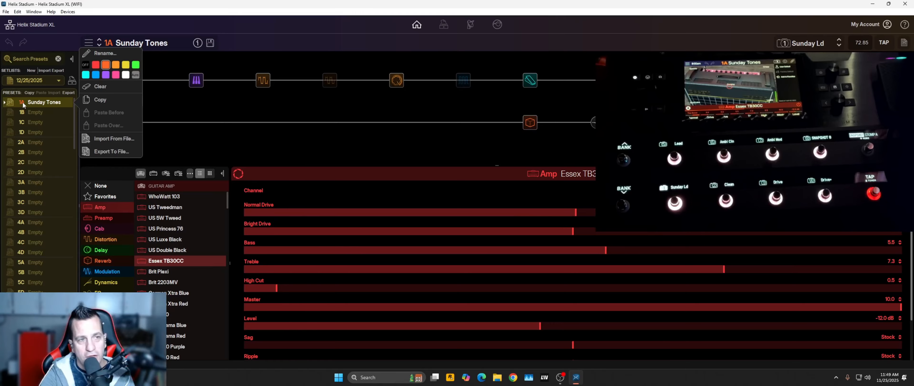
{"action": "left_click", "coordinate": [115, 75]}
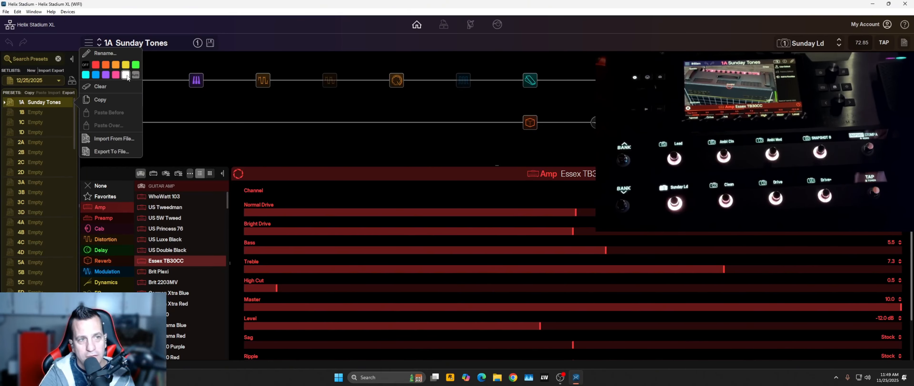
{"action": "left_click", "coordinate": [135, 75]}
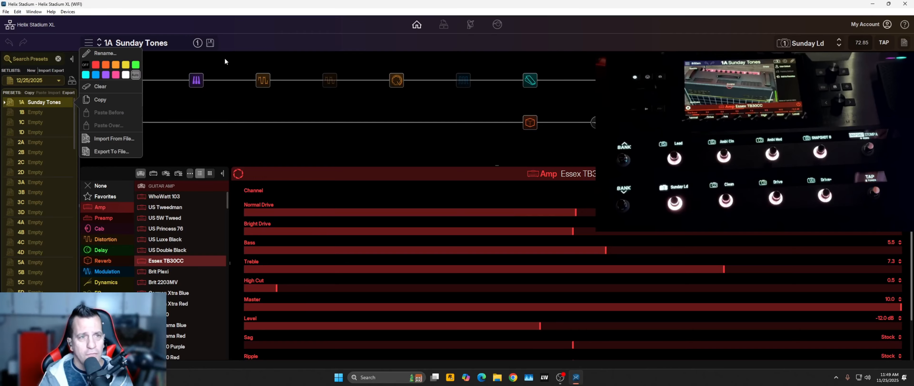
{"action": "left_click", "coordinate": [118, 75]}
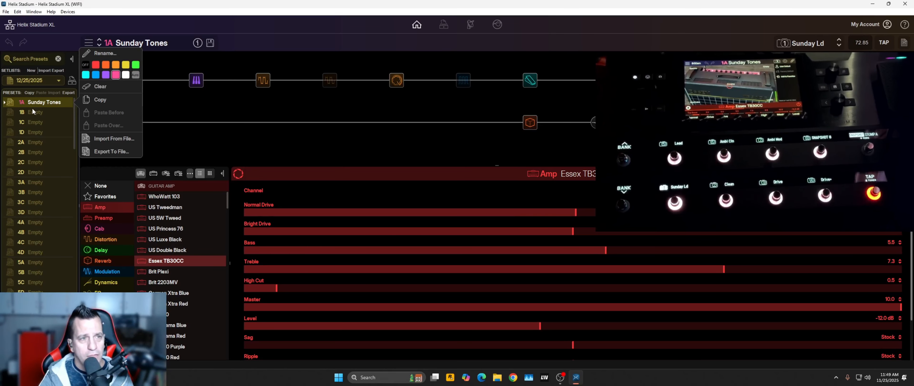
Load the empty preset slot 1B and view its preset options, including the color choices, without changing anything
{"action": "left_click", "coordinate": [31, 108]}
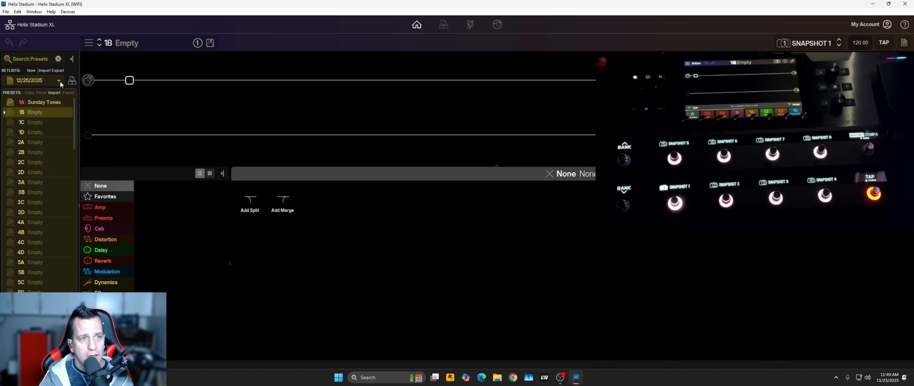
{"action": "right_click", "coordinate": [34, 112]}
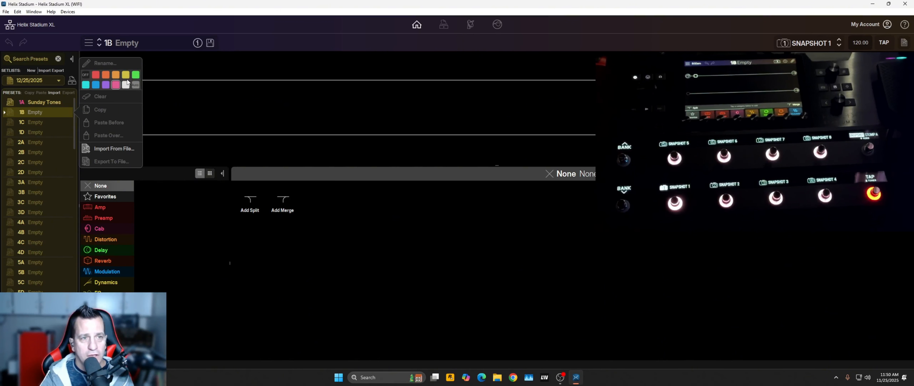
{"action": "left_click", "coordinate": [202, 107]}
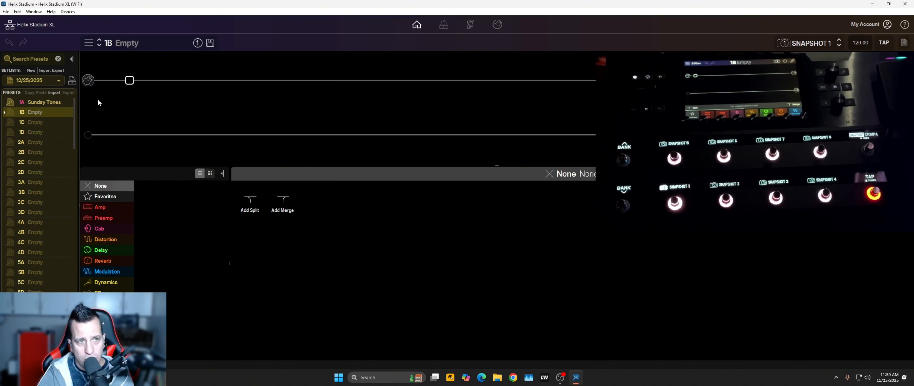
Reload the Sunday Tones preset in slot 1A and remove its pink color
{"action": "left_click", "coordinate": [39, 105]}
{"action": "right_click", "coordinate": [39, 105]}
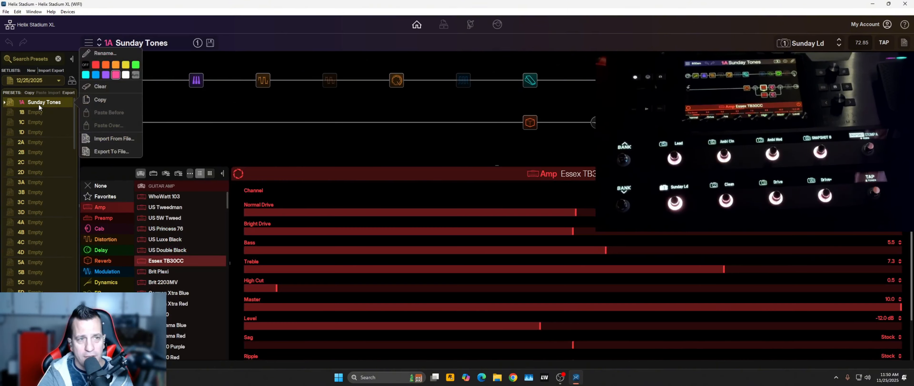
{"action": "left_click", "coordinate": [203, 114]}
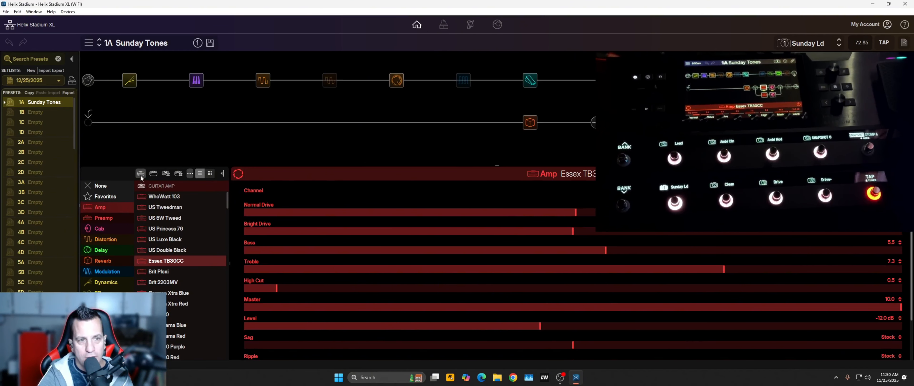
Examine the amp model list by category, viewing the bass and legacy guitar amps and returning to the guitar amps
{"action": "left_click", "coordinate": [153, 173]}
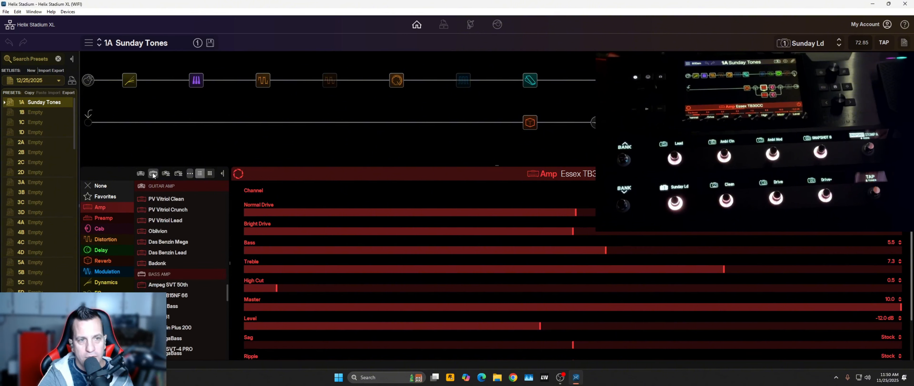
{"action": "left_click", "coordinate": [165, 173]}
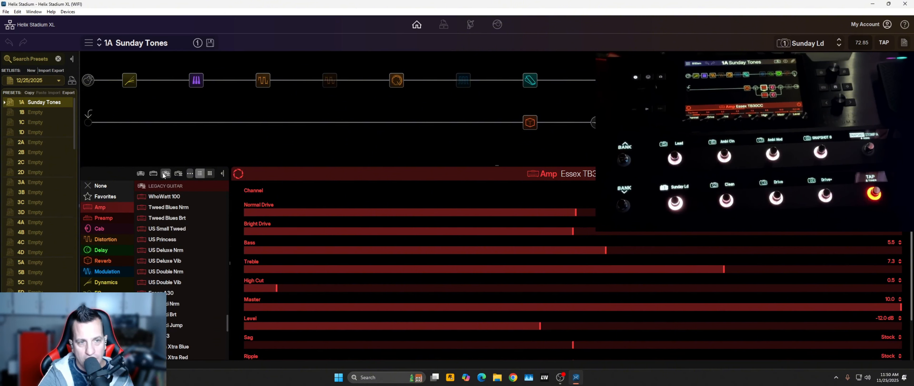
{"action": "scroll", "coordinate": [201, 243], "scroll_direction": "up", "scroll_amount": 4}
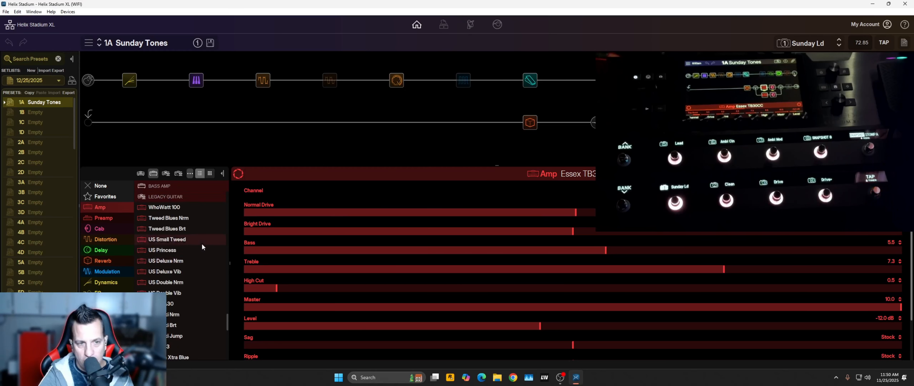
{"action": "left_click", "coordinate": [145, 174]}
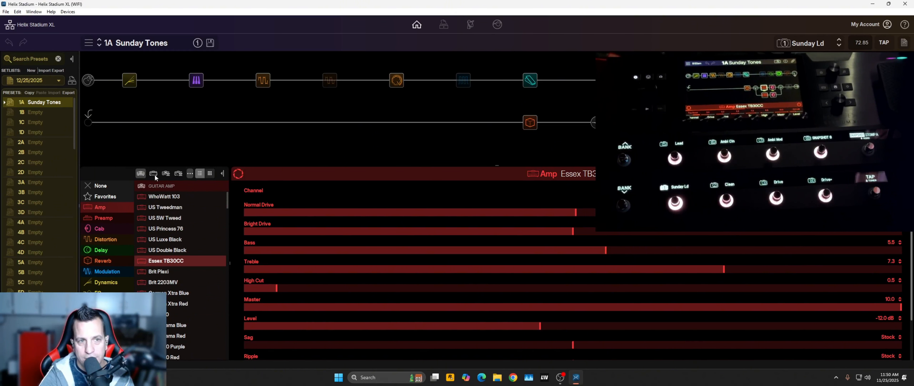
Examine the bass, legacy guitar and legacy bass models in the amp list
{"action": "left_click", "coordinate": [154, 174]}
{"action": "left_click", "coordinate": [163, 174]}
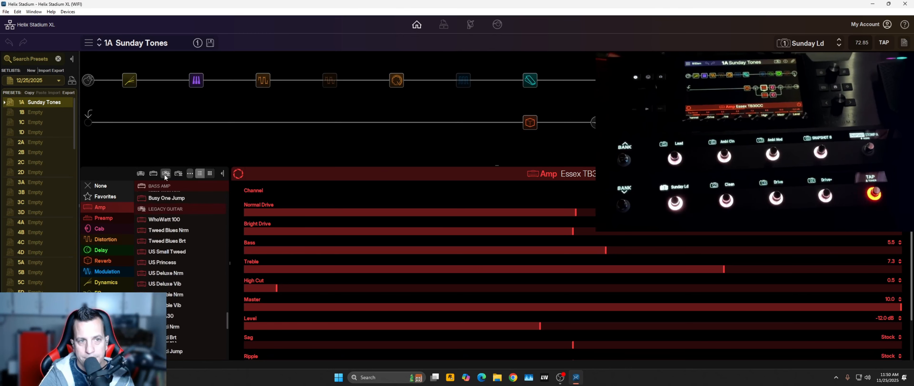
{"action": "scroll", "coordinate": [182, 210], "scroll_direction": "down", "scroll_amount": 3}
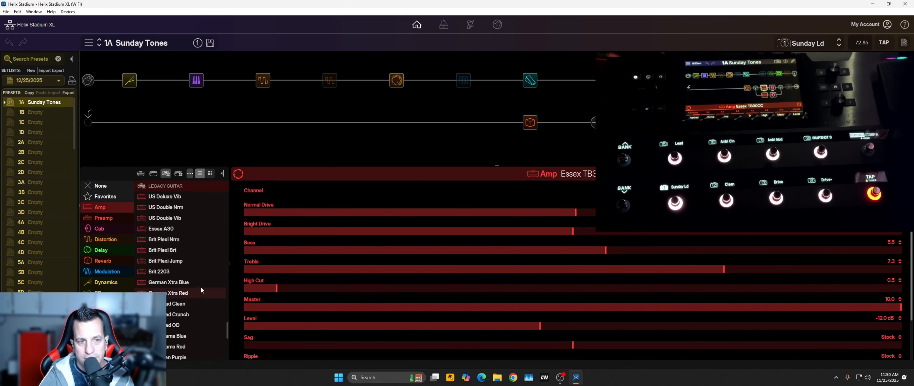
{"action": "scroll", "coordinate": [201, 287], "scroll_direction": "down", "scroll_amount": 5}
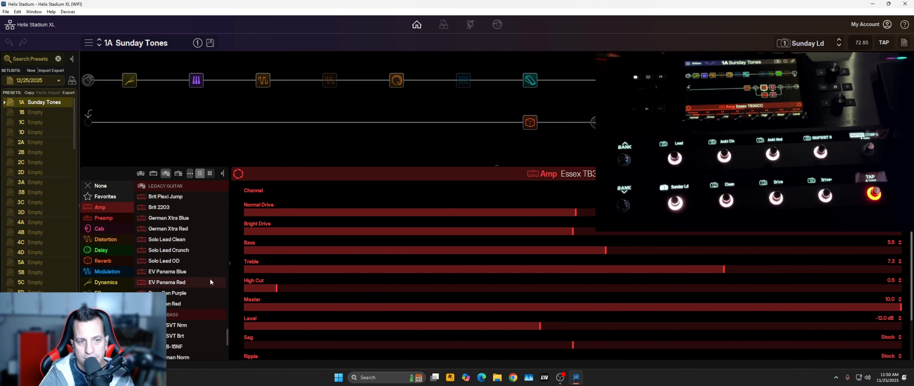
{"action": "left_click", "coordinate": [178, 174]}
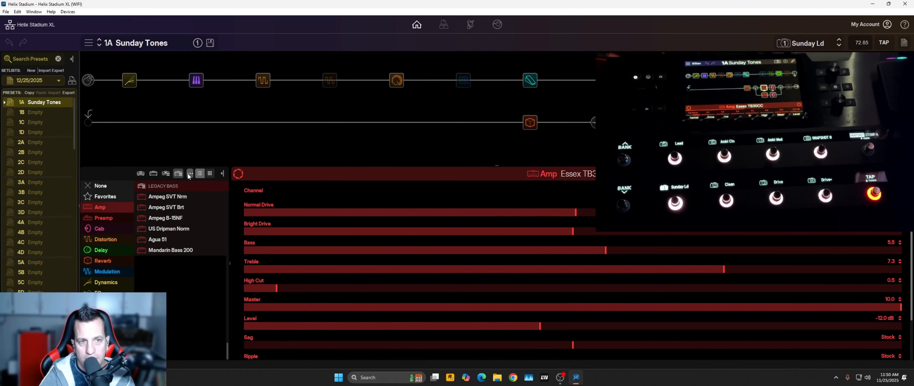
View the Add Cab Block option without changing it, and display the guitar amp models as thumbnail images instead of a text list
{"action": "left_click", "coordinate": [190, 174]}
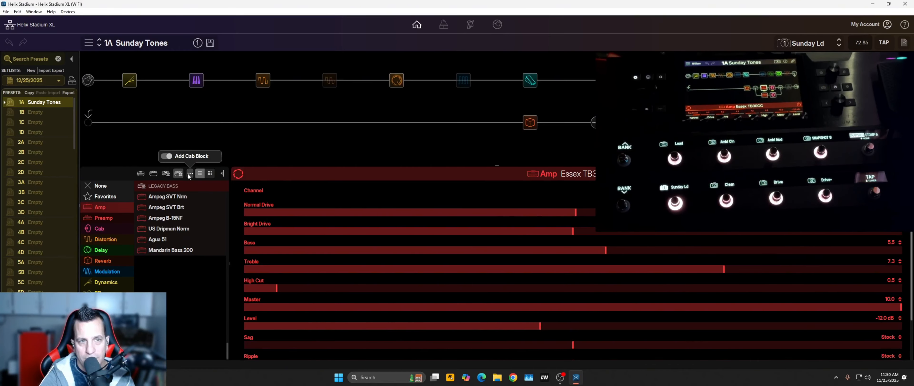
{"action": "left_click", "coordinate": [200, 173]}
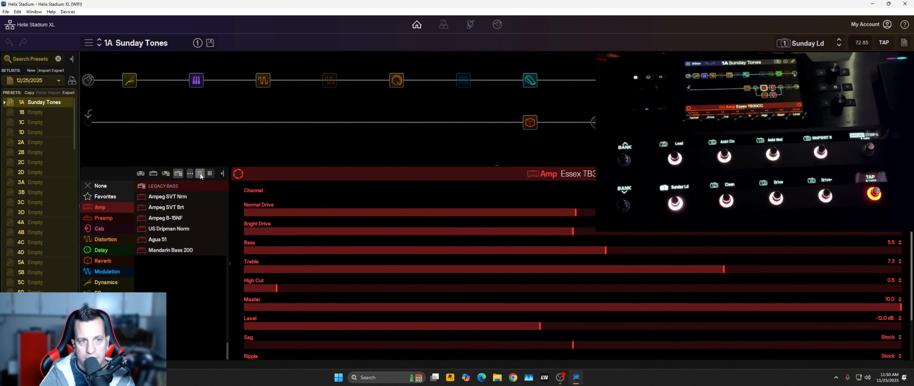
{"action": "left_click", "coordinate": [200, 173]}
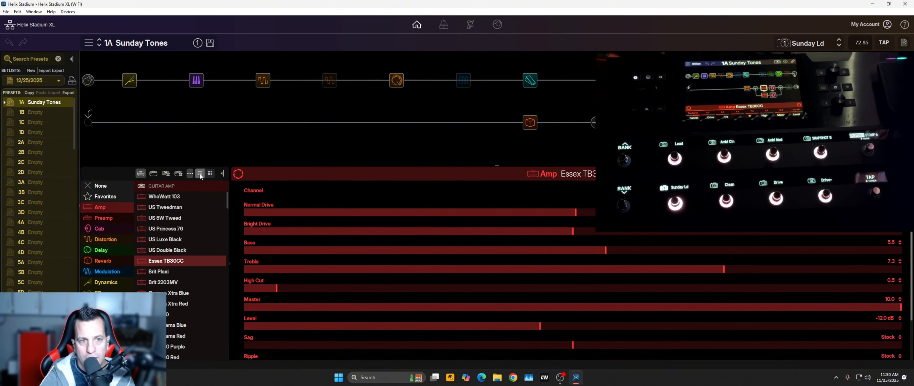
{"action": "left_click", "coordinate": [209, 172]}
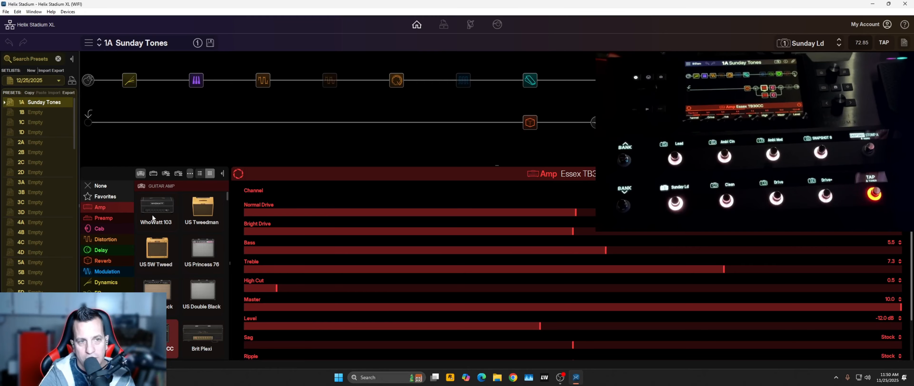
{"action": "scroll", "coordinate": [223, 245], "scroll_direction": "down", "scroll_amount": 1}
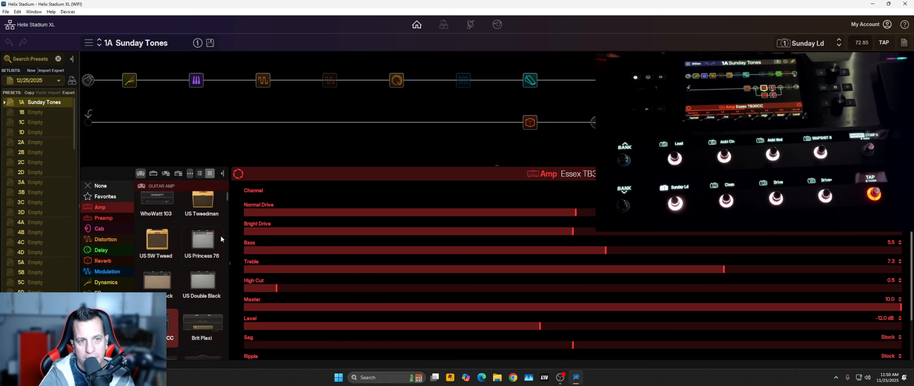
{"action": "scroll", "coordinate": [185, 217], "scroll_direction": "down", "scroll_amount": 1}
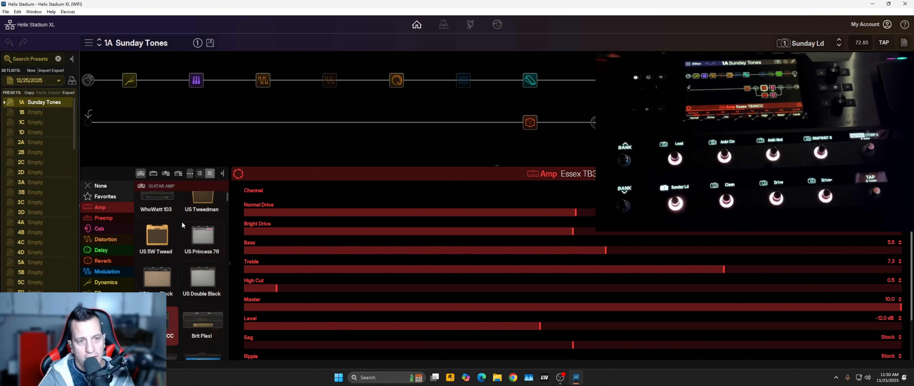
{"action": "scroll", "coordinate": [182, 219], "scroll_direction": "down", "scroll_amount": 3}
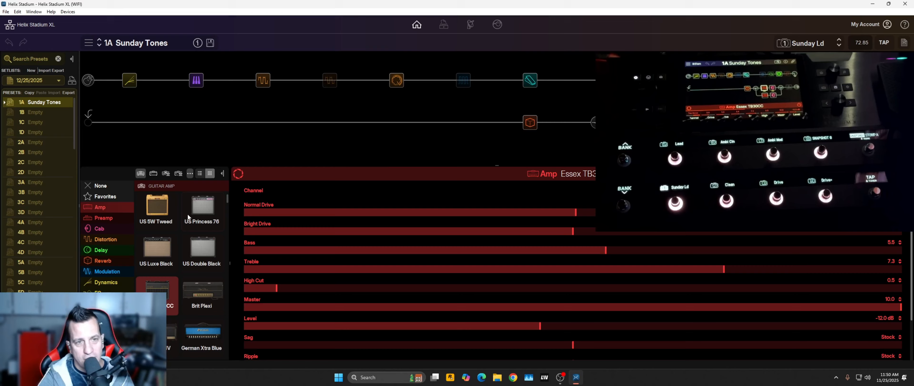
Collapse the model browser and view the Essex TB30CC amp's artwork, returning to the signal flow
{"action": "left_click", "coordinate": [222, 174]}
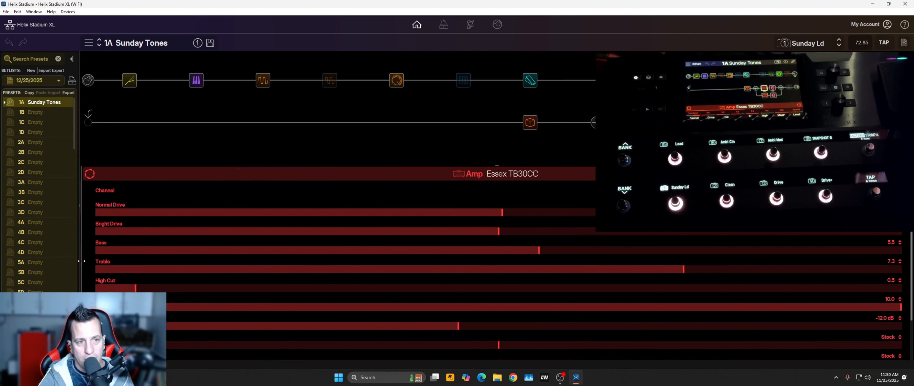
{"action": "left_click", "coordinate": [82, 261]}
{"action": "left_click", "coordinate": [218, 174]}
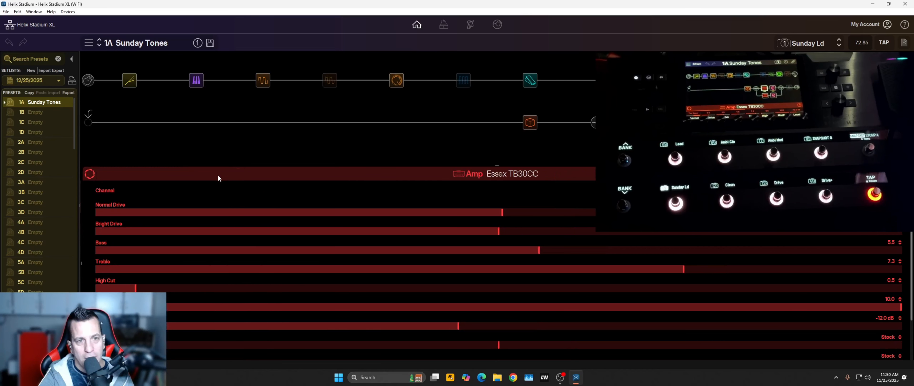
{"action": "left_click", "coordinate": [90, 176]}
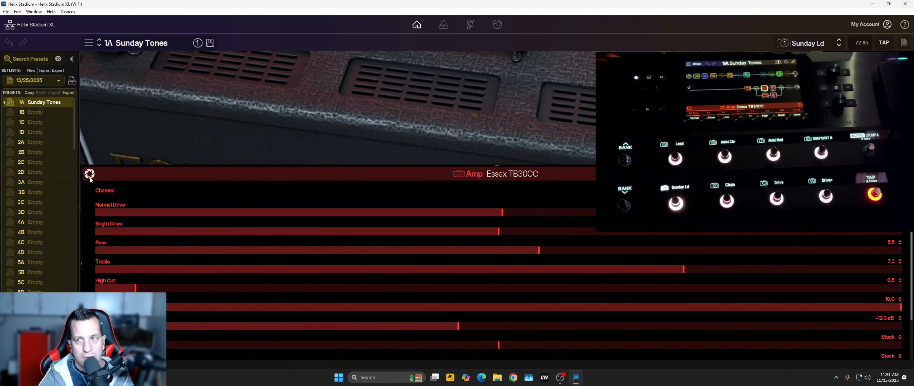
{"action": "left_click", "coordinate": [91, 177]}
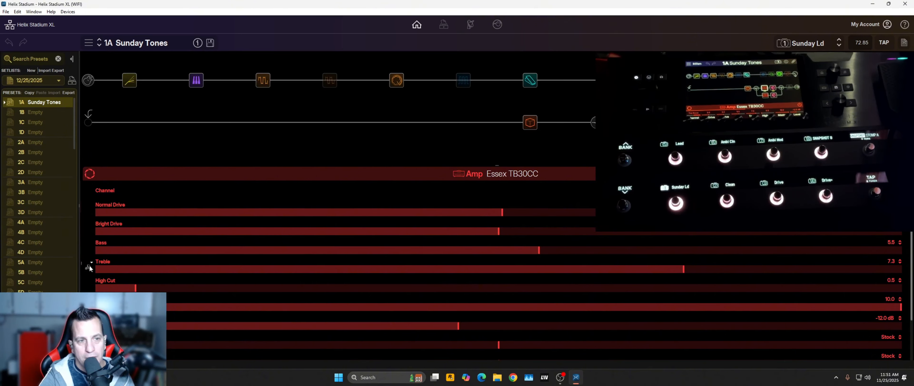
Examine the controller assignment choices for the amp's Treble and Channel parameters without assigning any, and reopen the model browser
{"action": "left_click", "coordinate": [91, 263]}
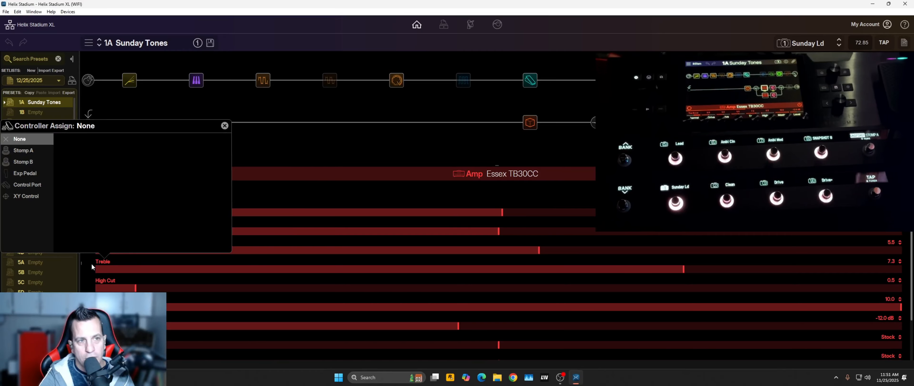
{"action": "left_click", "coordinate": [225, 125]}
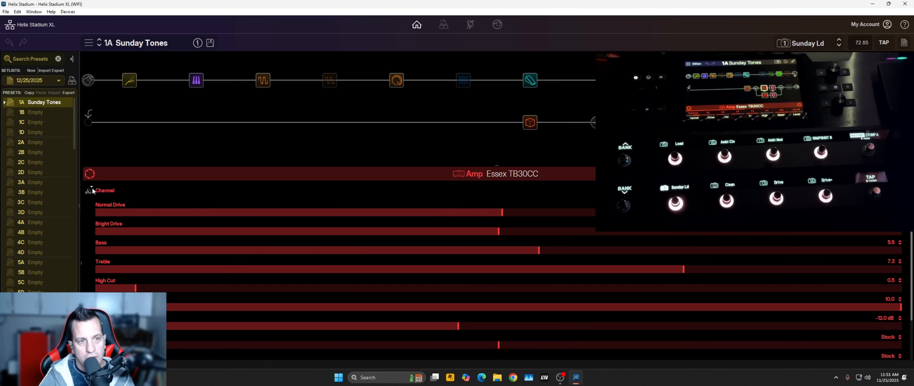
{"action": "left_click", "coordinate": [90, 192]}
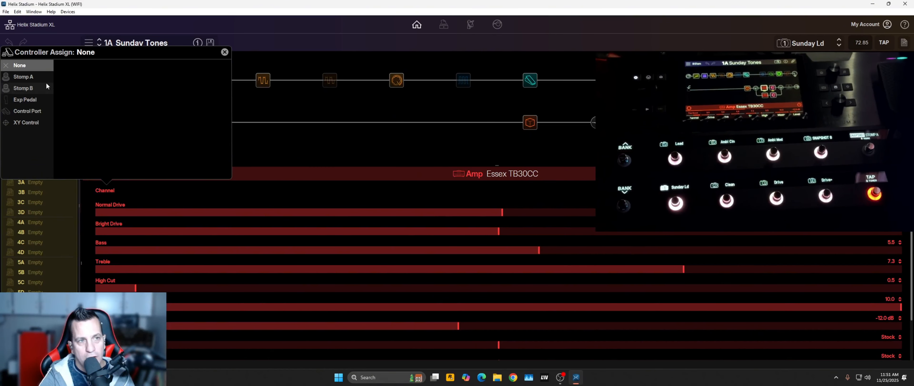
{"action": "left_click", "coordinate": [225, 52]}
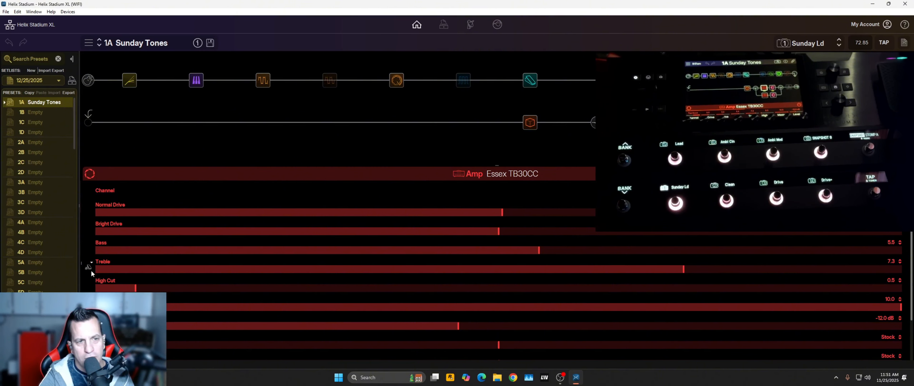
{"action": "left_click", "coordinate": [90, 262]}
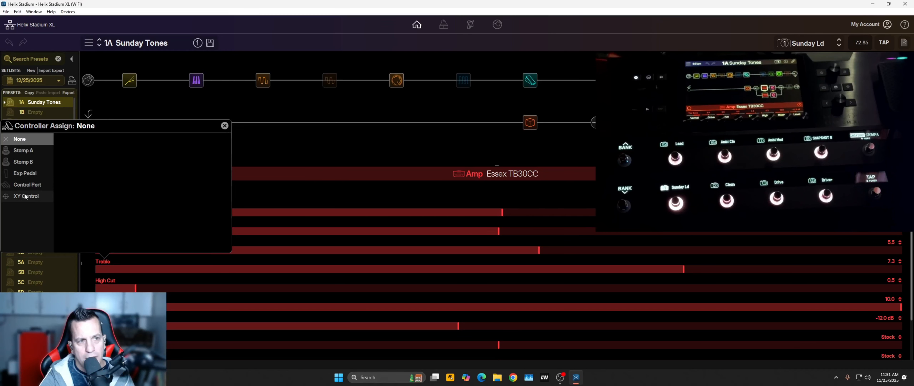
{"action": "left_click", "coordinate": [225, 125]}
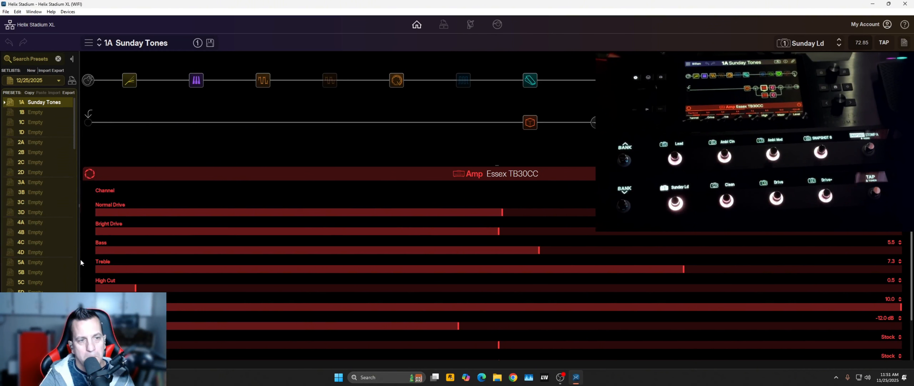
{"action": "left_click", "coordinate": [81, 263]}
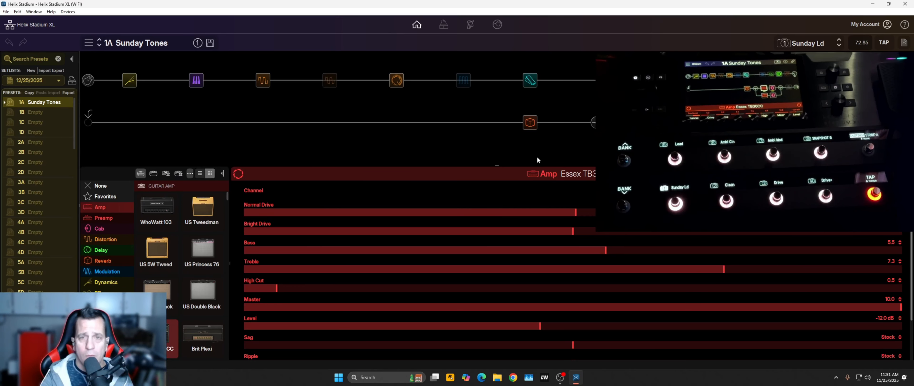
Open the Command Center and try the HotKey, MIDI, ExtAmp, Utility, Looper, Song and Preset/Snapshot commands on Stomp A1, ending with None
{"action": "left_click", "coordinate": [450, 23]}
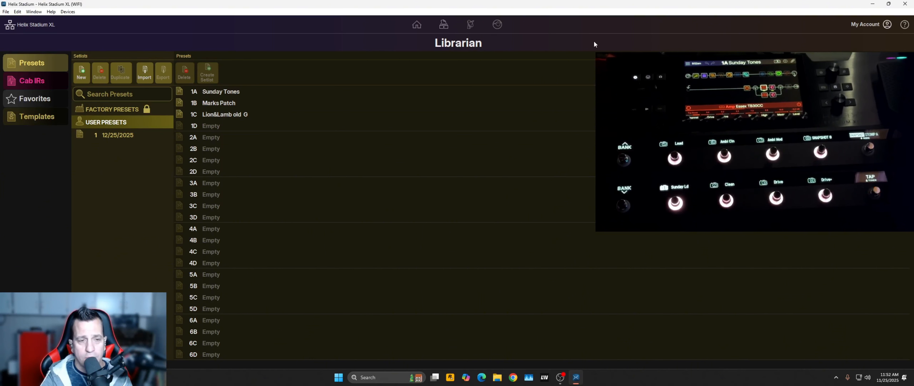
{"action": "left_click", "coordinate": [470, 25]}
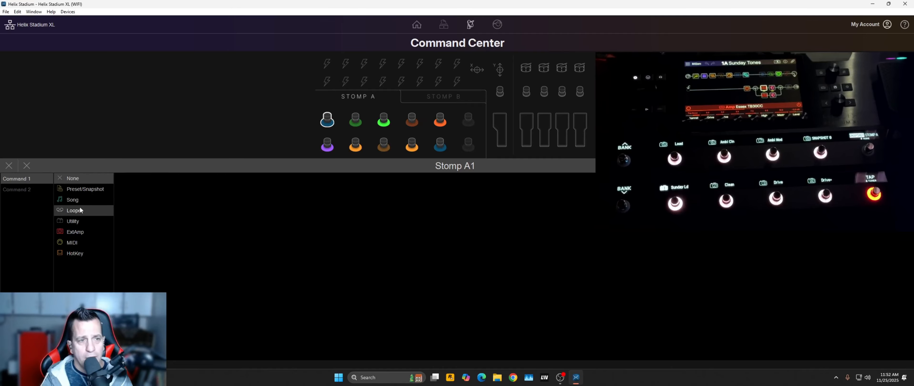
{"action": "left_click", "coordinate": [86, 250]}
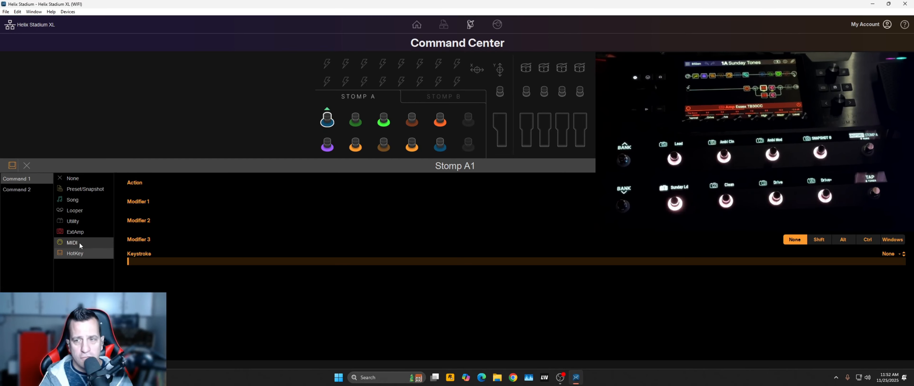
{"action": "left_click", "coordinate": [79, 242]}
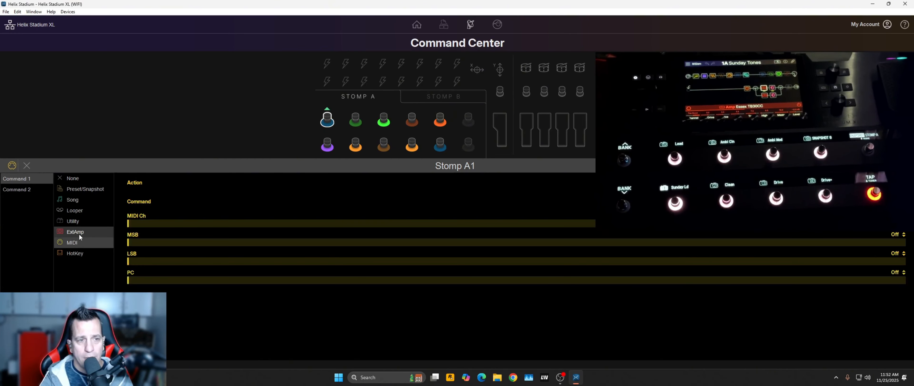
{"action": "left_click", "coordinate": [79, 233]}
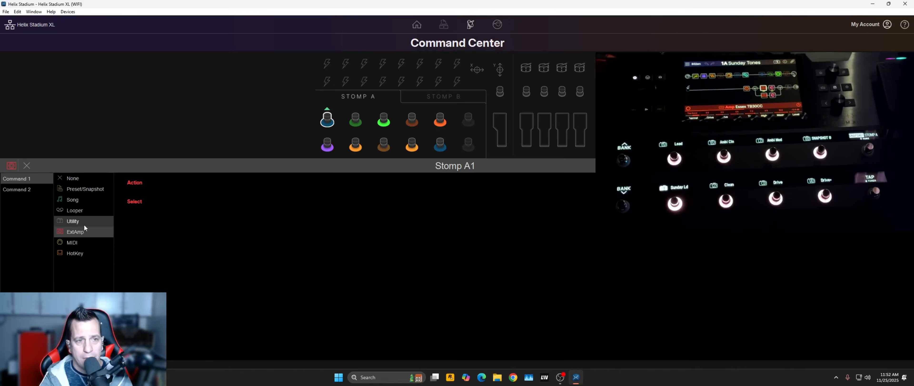
{"action": "left_click", "coordinate": [83, 223]}
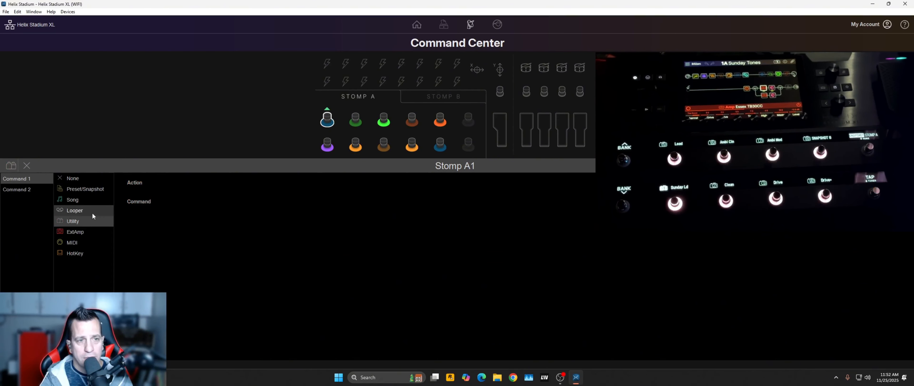
{"action": "left_click", "coordinate": [78, 212]}
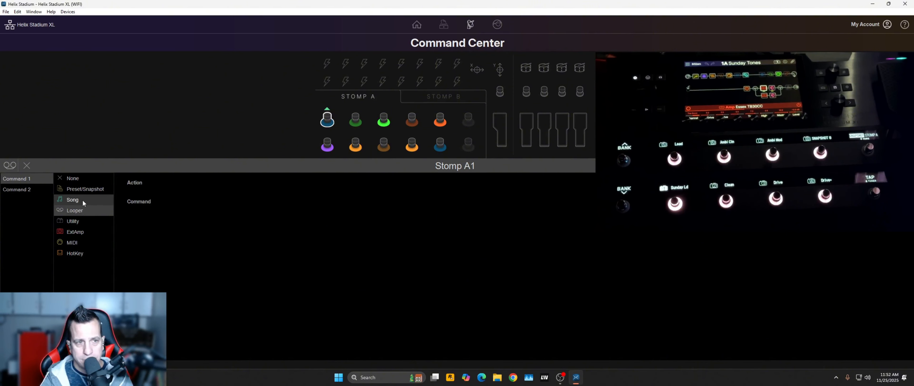
{"action": "left_click", "coordinate": [83, 202]}
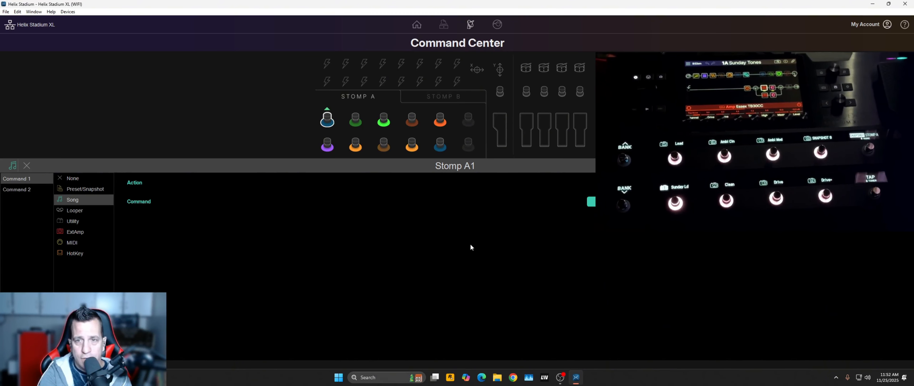
{"action": "left_click", "coordinate": [71, 189]}
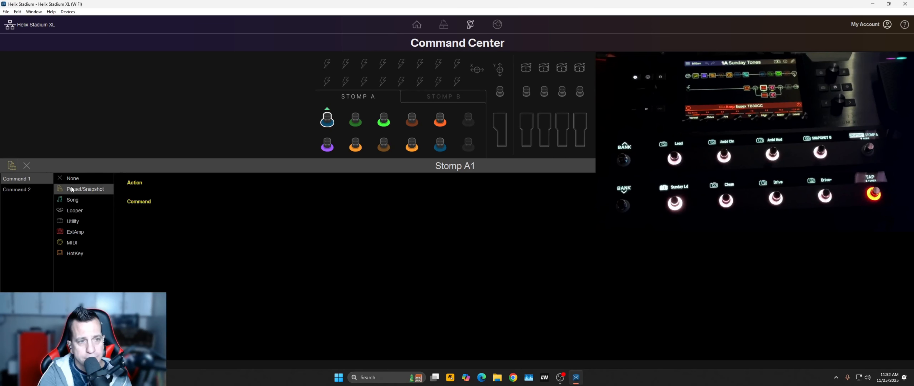
{"action": "left_click", "coordinate": [74, 180]}
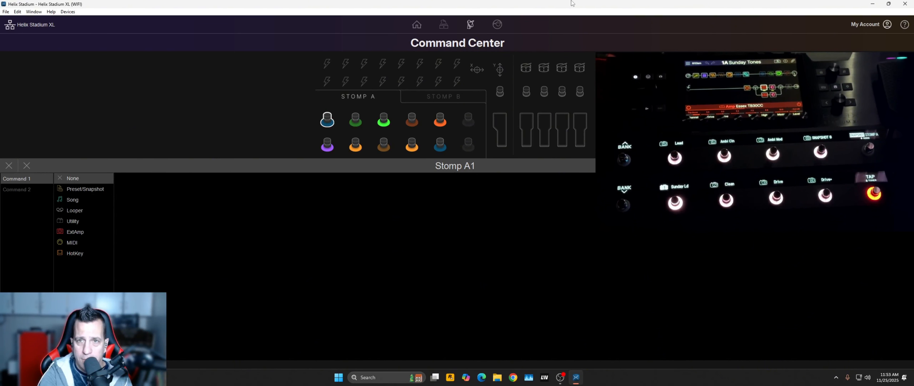
Open the Global EQ for the 1/4" output and view the settings of its bands from the low shelf up to the high shelf
{"action": "left_click", "coordinate": [497, 25]}
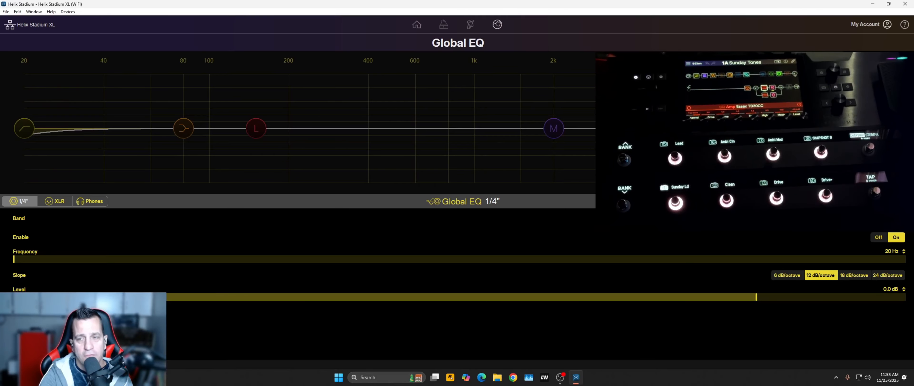
{"action": "left_click", "coordinate": [183, 129]}
{"action": "left_click", "coordinate": [256, 128]}
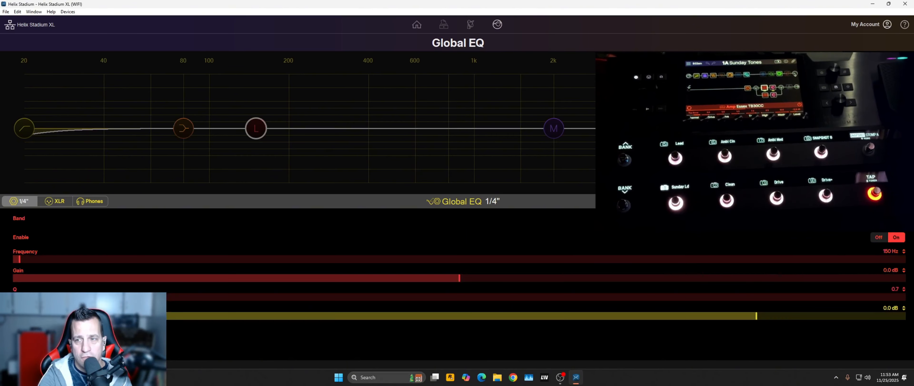
{"action": "left_click", "coordinate": [554, 128]}
{"action": "left_click", "coordinate": [659, 129]}
{"action": "left_click", "coordinate": [713, 129]}
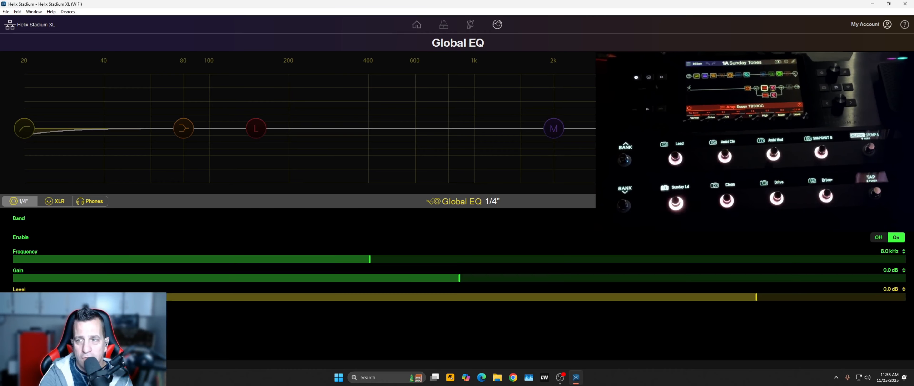
View the settings of the remaining 1/4" Global EQ bands, including the low cut
{"action": "left_click", "coordinate": [818, 129]}
{"action": "left_click", "coordinate": [713, 129]}
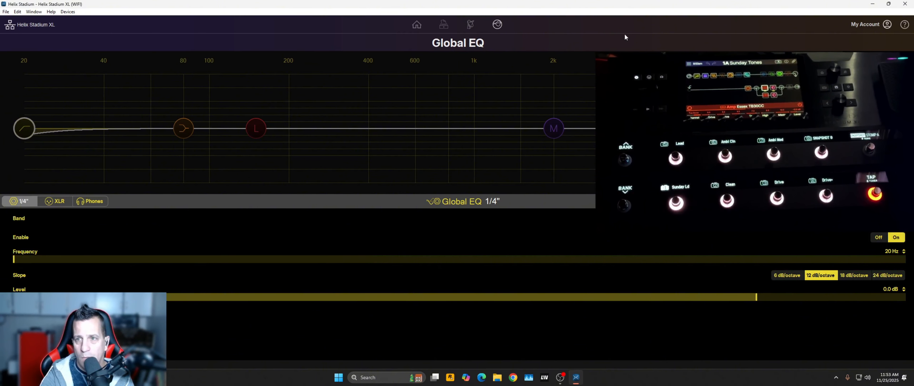
{"action": "left_click", "coordinate": [884, 27]}
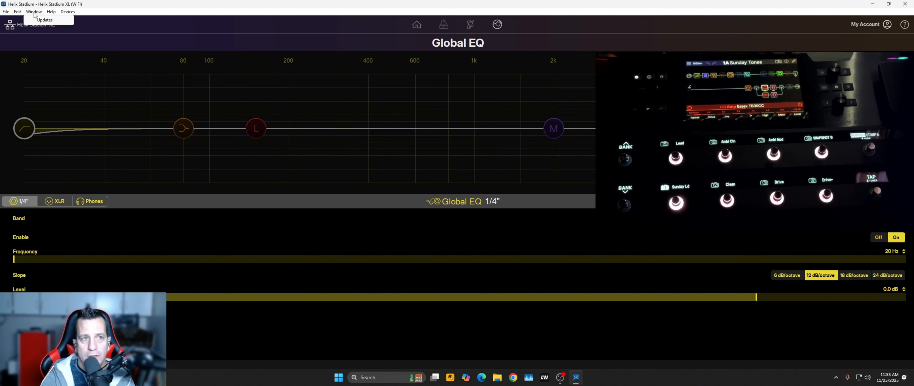
Open the updates window, compare the update status of the app and the device, and close it
{"action": "left_click", "coordinate": [14, 12]}
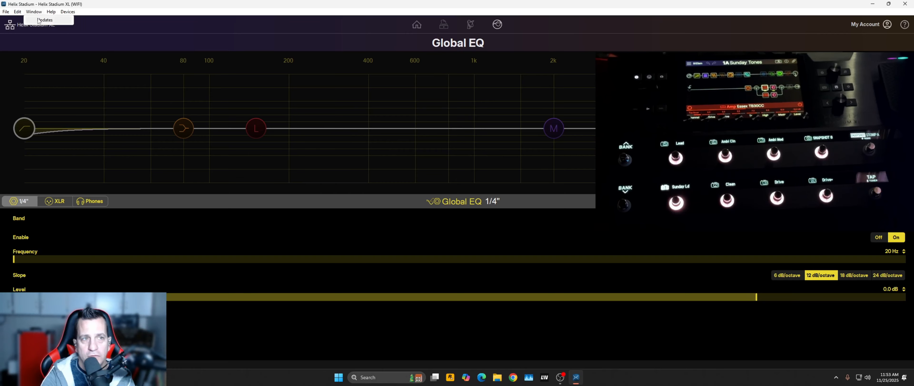
{"action": "left_click", "coordinate": [35, 20]}
{"action": "left_click", "coordinate": [464, 151]}
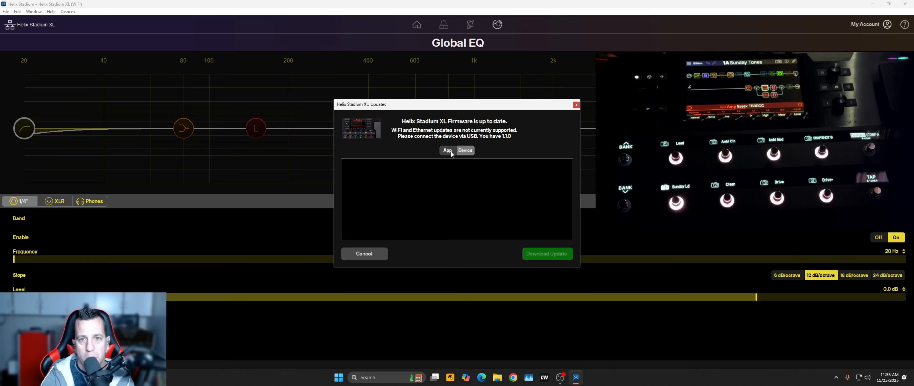
{"action": "left_click", "coordinate": [450, 151]}
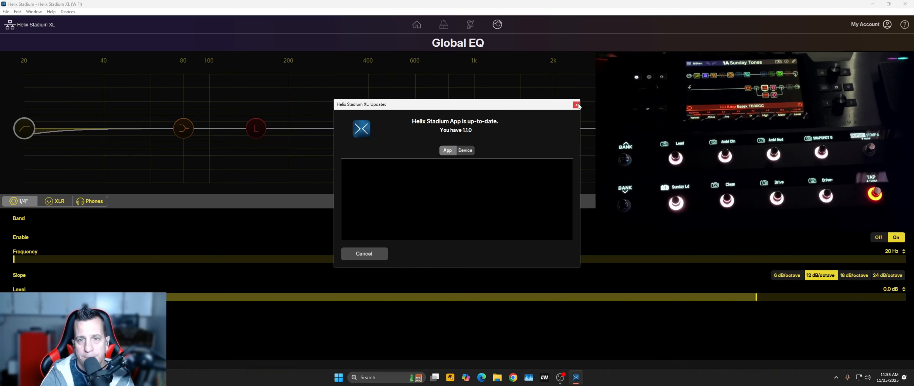
{"action": "left_click", "coordinate": [459, 153]}
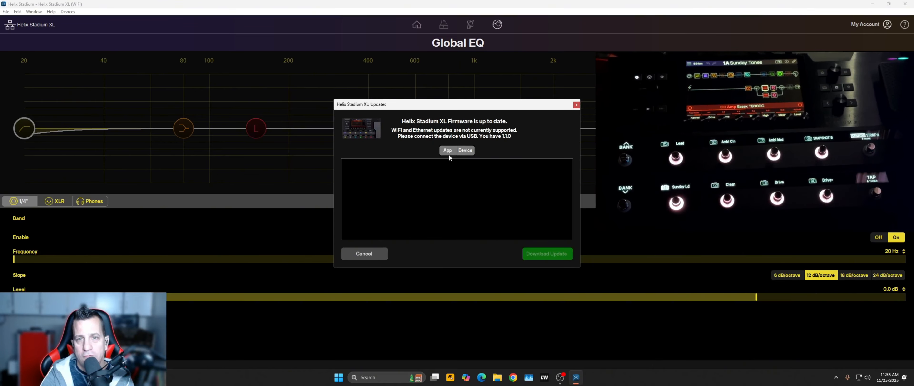
{"action": "left_click", "coordinate": [449, 154]}
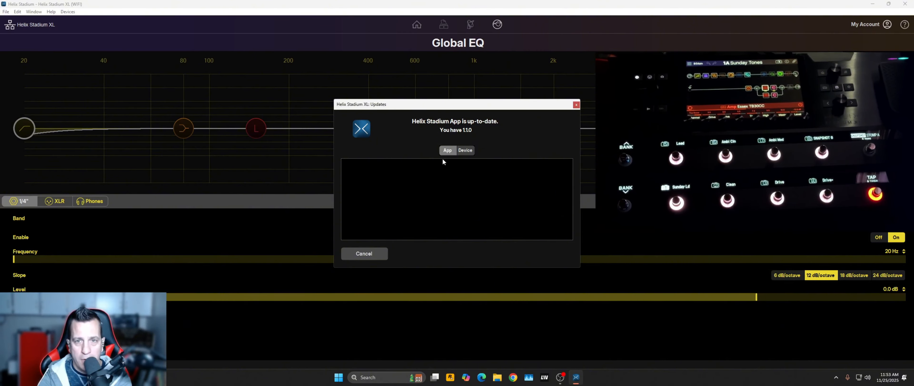
{"action": "left_click", "coordinate": [462, 152]}
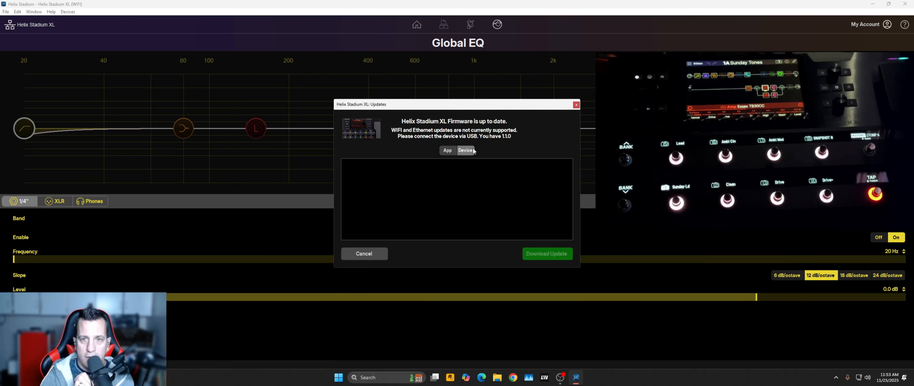
{"action": "left_click", "coordinate": [442, 150]}
{"action": "left_click", "coordinate": [461, 151]}
{"action": "left_click", "coordinate": [463, 151]}
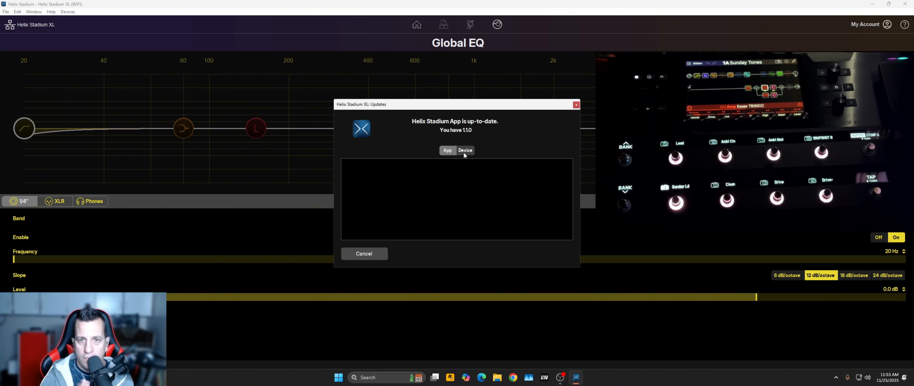
{"action": "left_click", "coordinate": [446, 151]}
{"action": "left_click", "coordinate": [444, 154]}
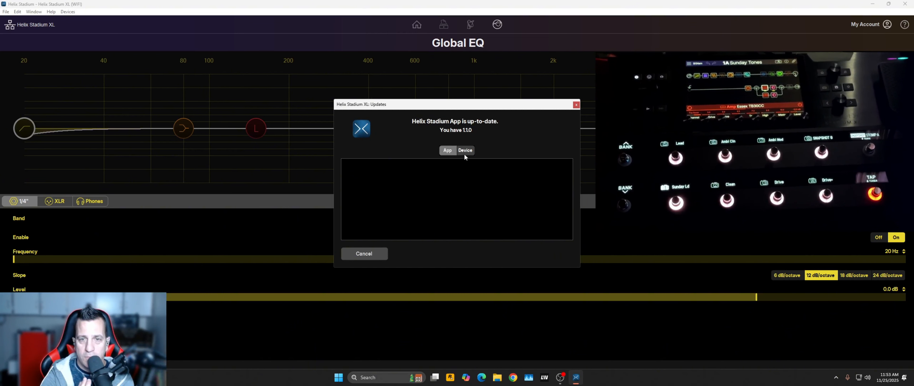
{"action": "left_click", "coordinate": [576, 105]}
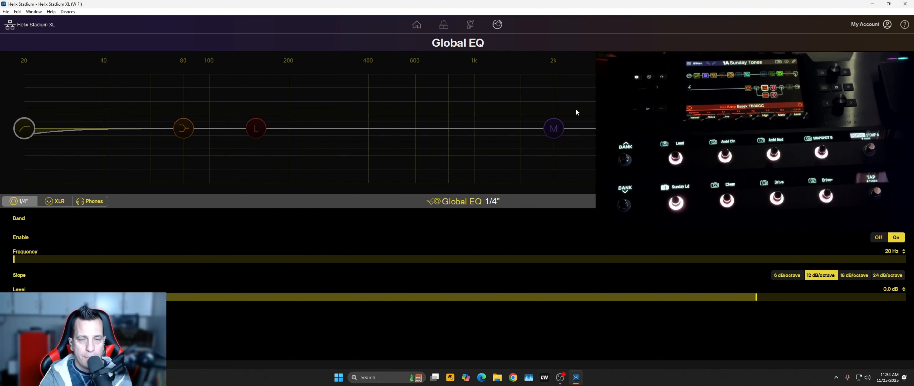
View the device connection settings, and switch the Global EQ to the XLR output
{"action": "left_click", "coordinate": [36, 25]}
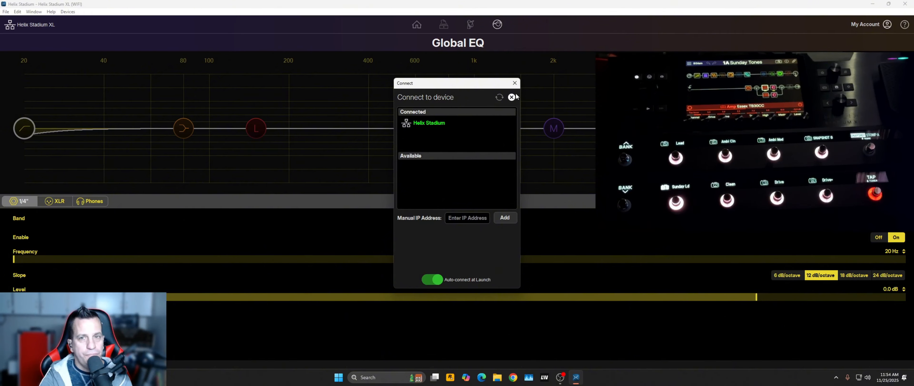
{"action": "left_click", "coordinate": [514, 82]}
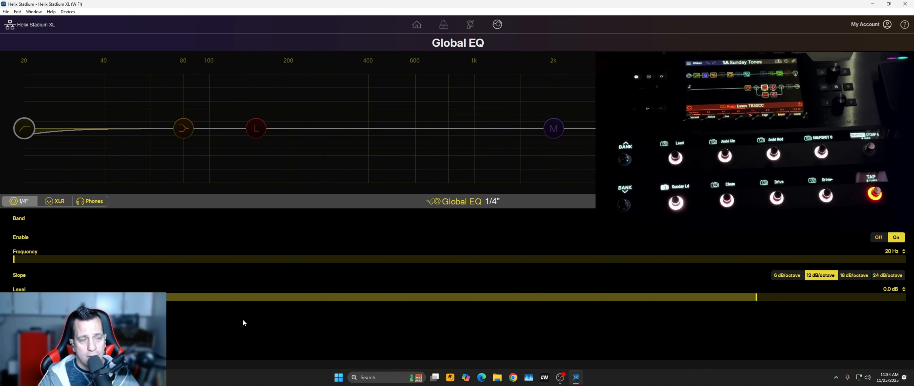
{"action": "left_click", "coordinate": [55, 201]}
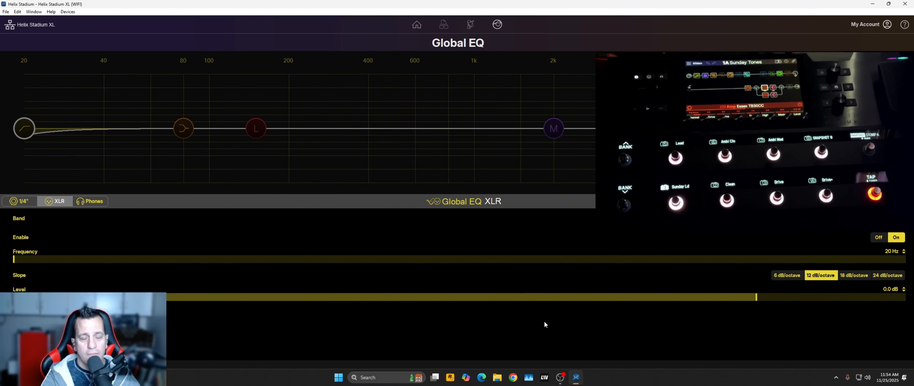
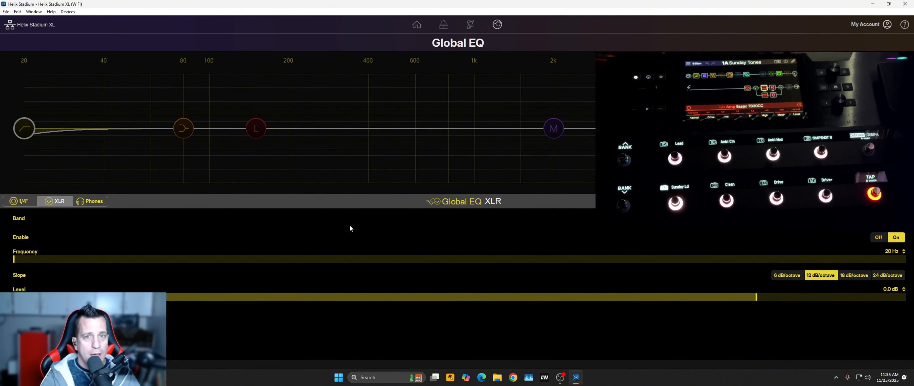
Return to the signal flow and switch the preset list from the 12/25/2025 setlist to the USER setlist
{"action": "left_click", "coordinate": [417, 25]}
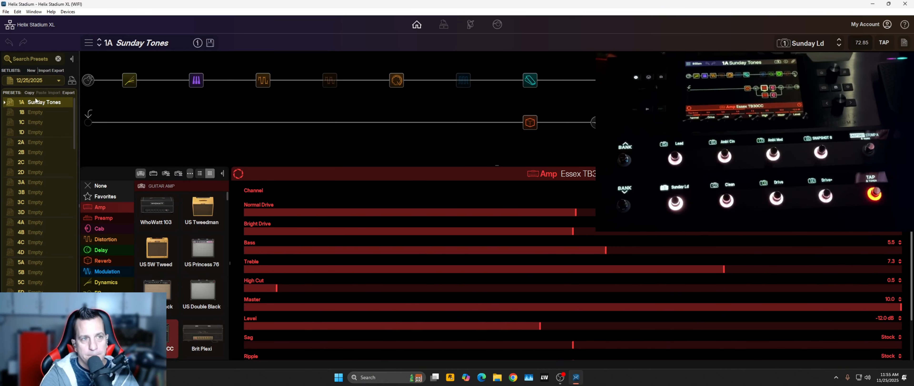
{"action": "left_click", "coordinate": [53, 81]}
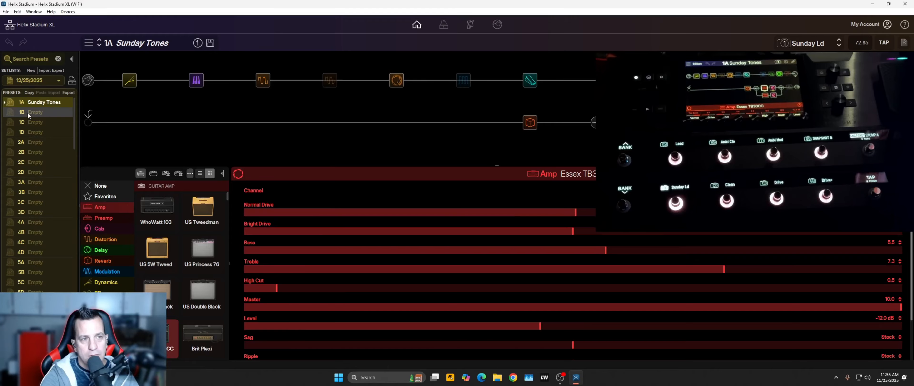
{"action": "left_click", "coordinate": [38, 100]}
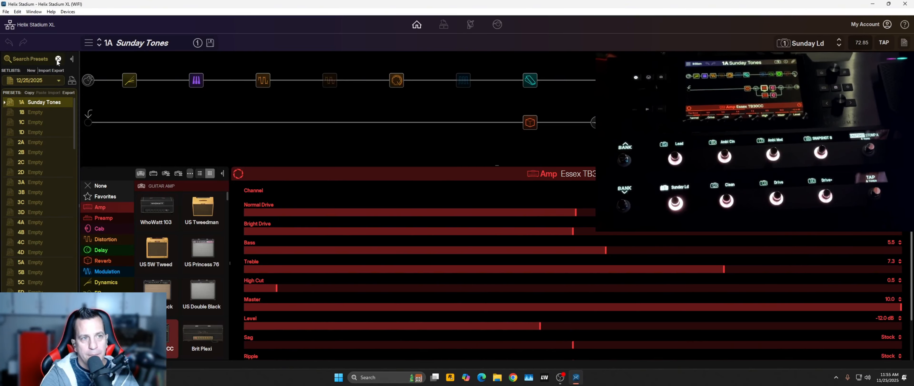
{"action": "left_click", "coordinate": [45, 82]}
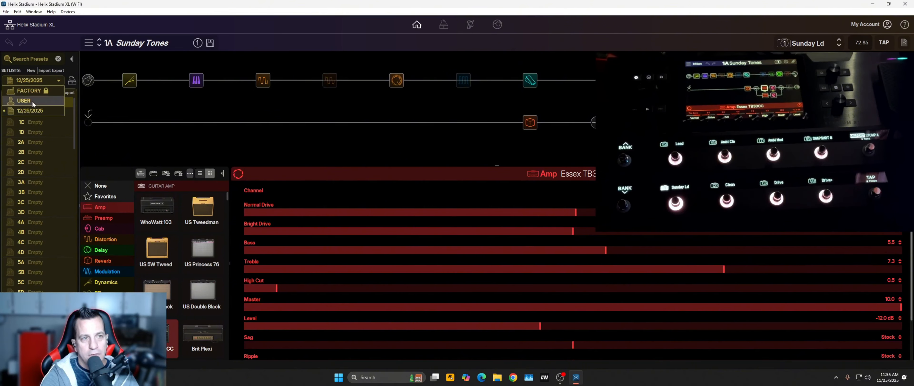
{"action": "left_click", "coordinate": [24, 112]}
{"action": "left_click", "coordinate": [48, 83]}
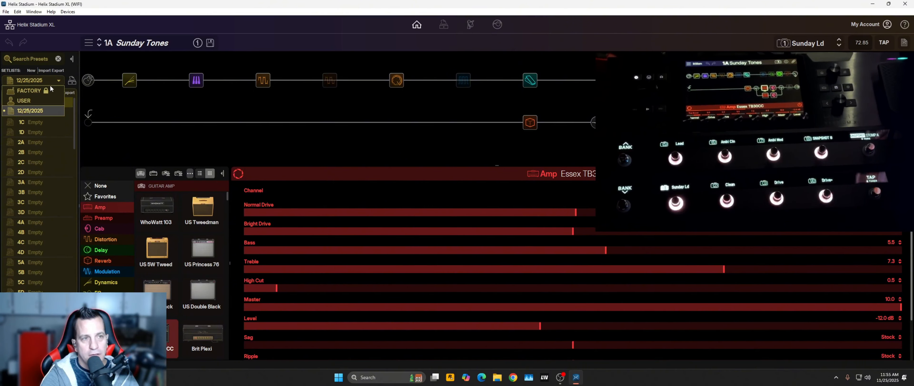
{"action": "left_click", "coordinate": [28, 100]}
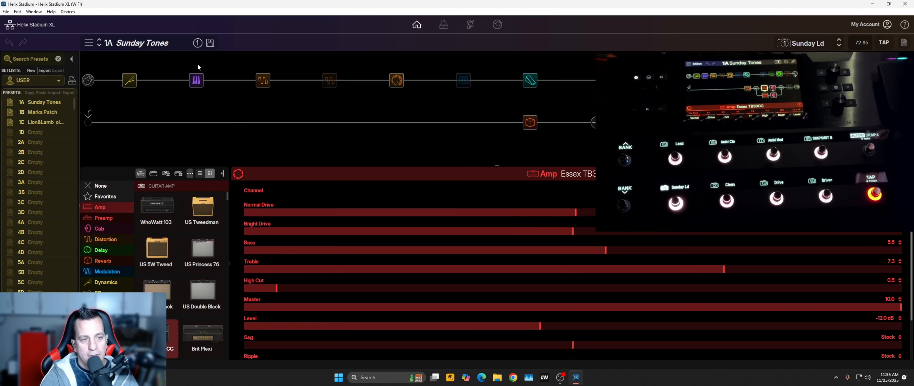
Load the empty preset slot 2A and import the Acoustic WT preset from File Explorer into slots 2A and 2B
{"action": "left_click", "coordinate": [39, 133]}
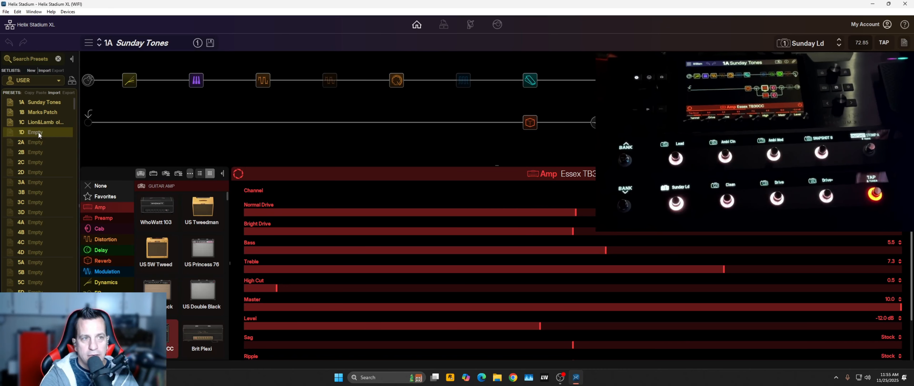
{"action": "double_click", "coordinate": [36, 142]}
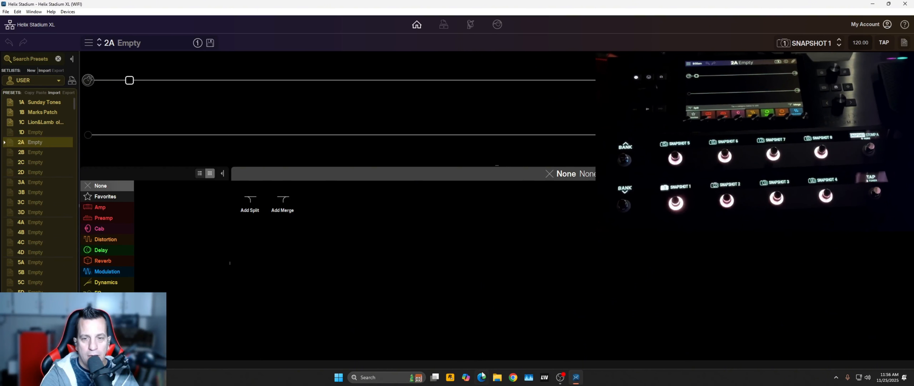
{"action": "left_click", "coordinate": [497, 377]}
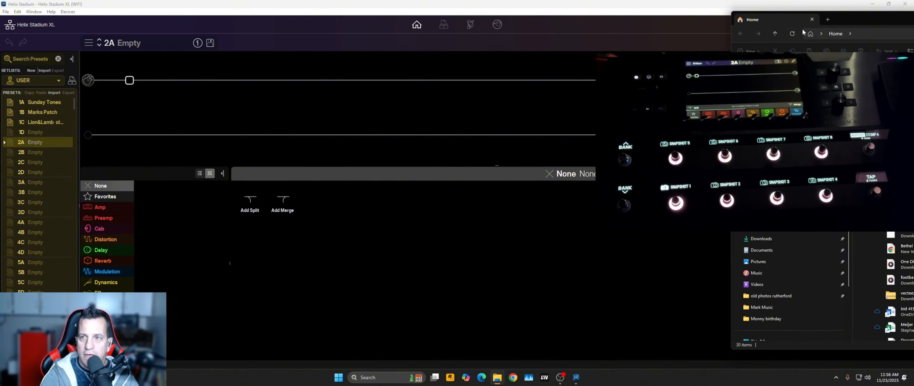
{"action": "left_click_drag", "start_coordinate": [843, 21], "coordinate": [913, 238]}
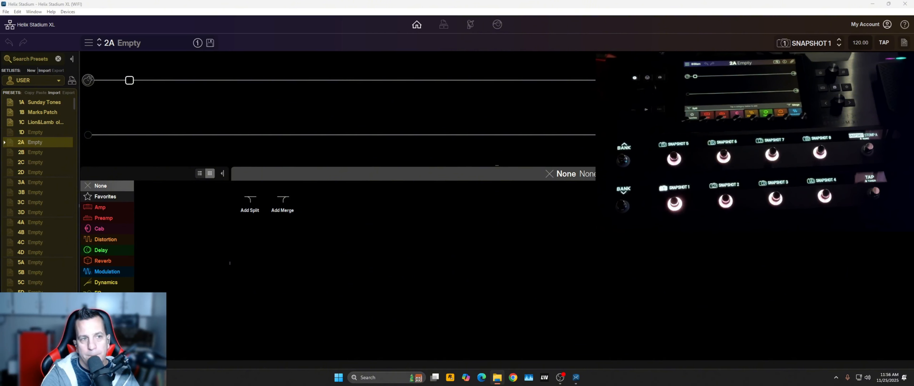
{"action": "left_click_drag", "start_coordinate": [430, 138], "coordinate": [37, 146]}
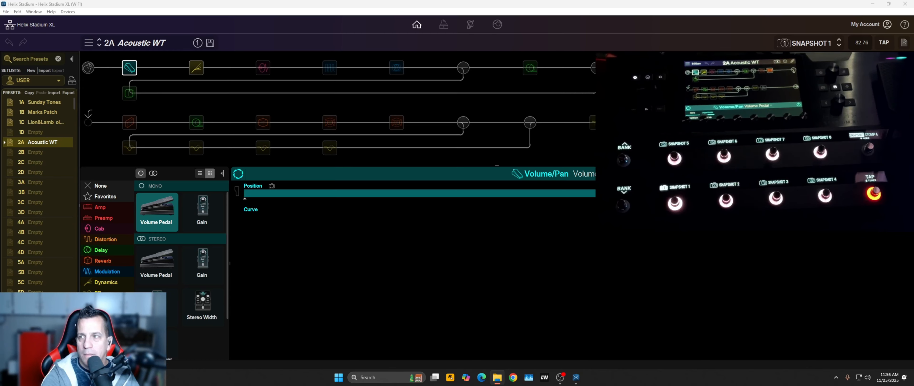
{"action": "mouse_move", "coordinate": [39, 142]}
{"action": "left_mouse_down"}
{"action": "mouse_move", "coordinate": [29, 132]}
{"action": "mouse_move", "coordinate": [30, 152]}
{"action": "left_mouse_up"}
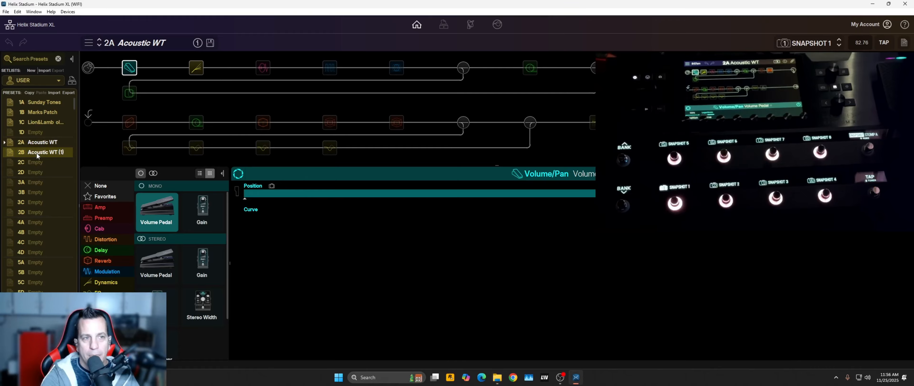
Rename the loaded preset in slot 2A as Acoustic WT 100%
{"action": "right_click", "coordinate": [37, 152]}
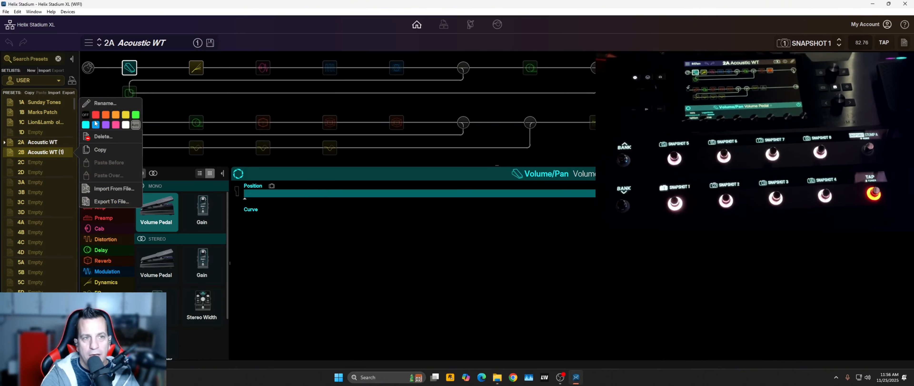
{"action": "left_click", "coordinate": [105, 103]}
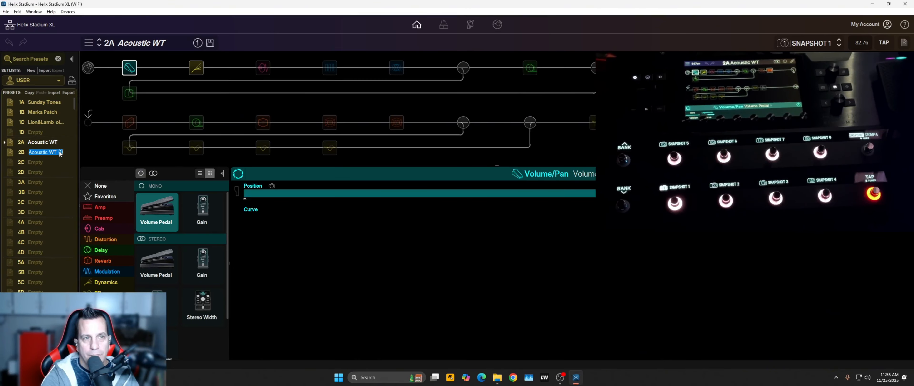
{"action": "left_click", "coordinate": [164, 44]}
{"action": "left_click", "coordinate": [165, 44]}
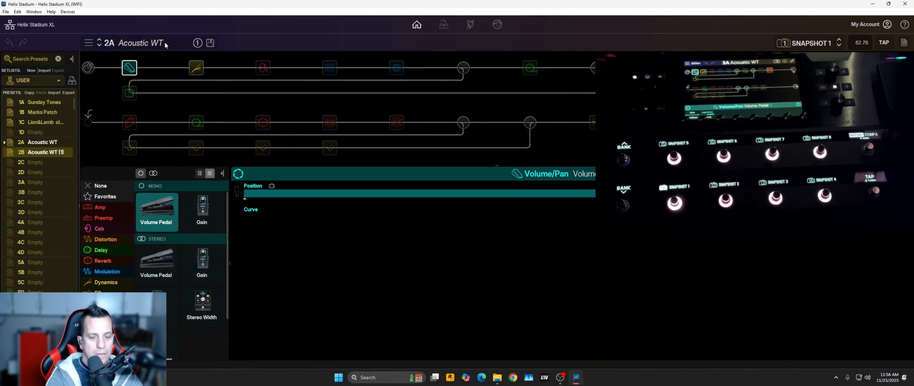
{"action": "key", "text": "BackSpace"}
{"action": "key", "text": "BackSpace"}
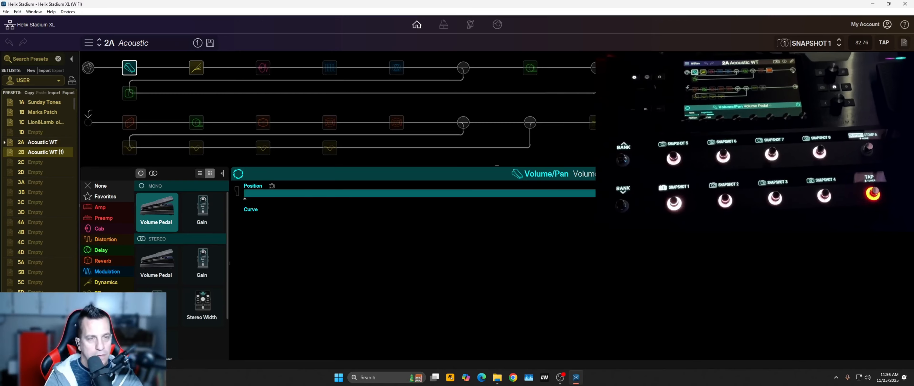
{"action": "type", "text": "WT 100%"}
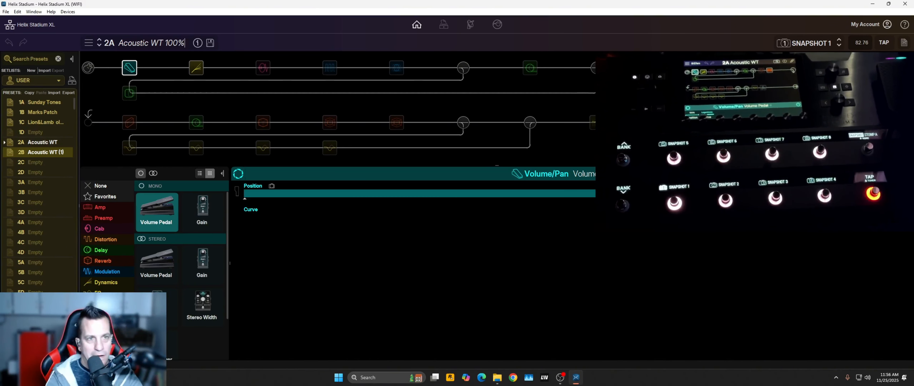
{"action": "key", "text": "Return"}
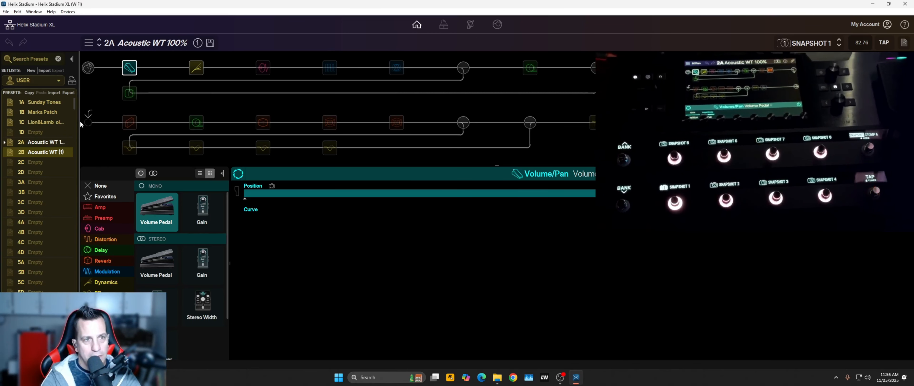
Rename the loaded preset in slot 2A as Acoustic WT 50%
{"action": "left_click_drag", "start_coordinate": [80, 125], "coordinate": [118, 121]}
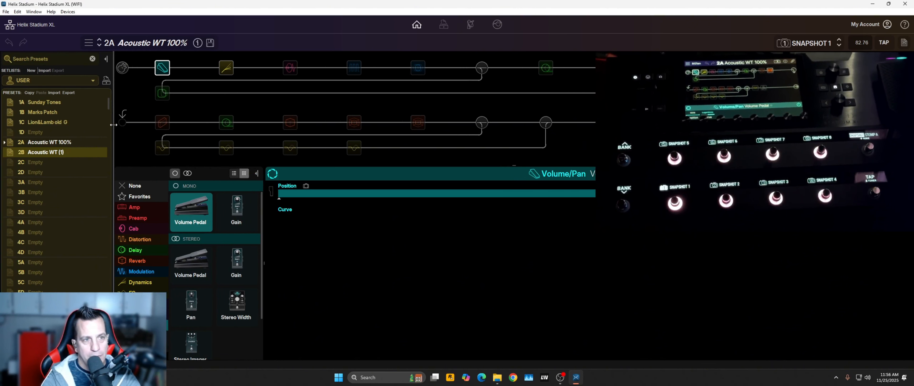
{"action": "right_click", "coordinate": [64, 145]}
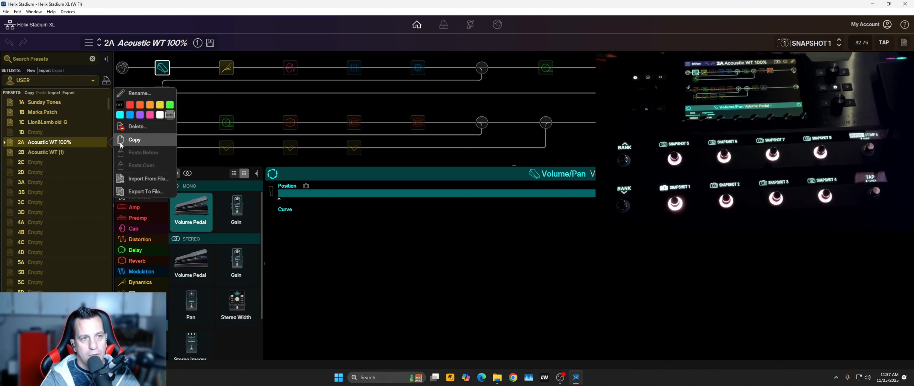
{"action": "left_click", "coordinate": [142, 93]}
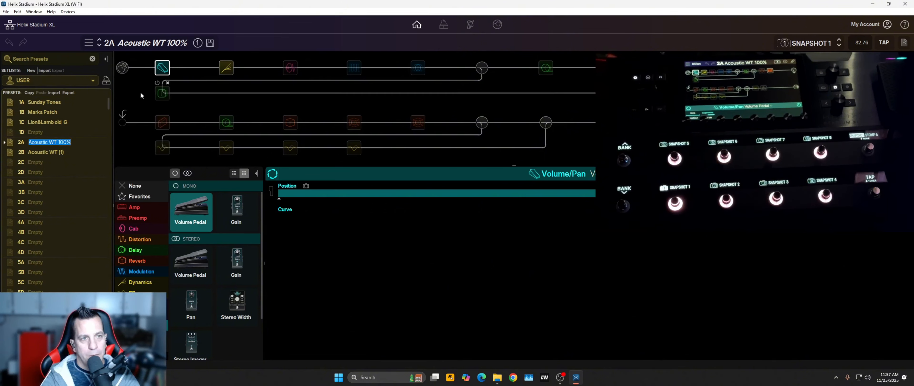
{"action": "left_click", "coordinate": [178, 43]}
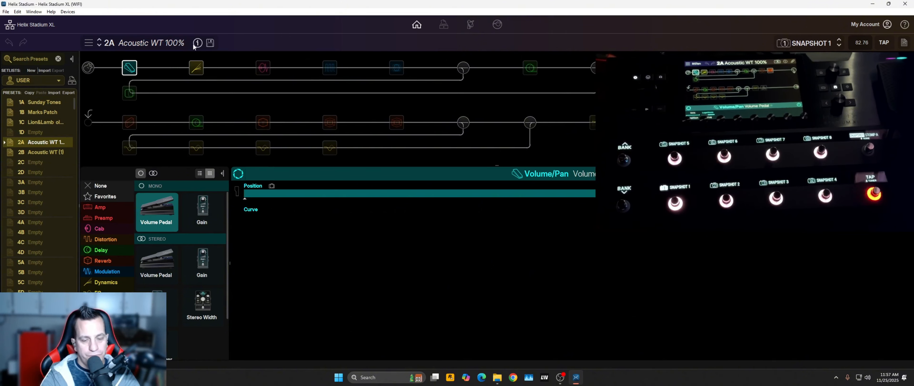
{"action": "key", "text": "BackSpace"}
{"action": "key", "text": "BackSpace"}
{"action": "key", "text": "BackSpace"}
{"action": "type", "text": "50"}
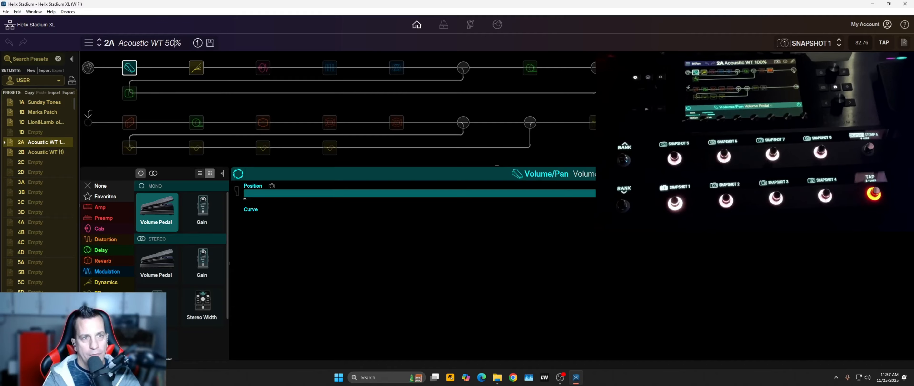
{"action": "key", "text": "Return"}
Load the preset in slot 2B and rename it as Acoustic WT 100%
{"action": "left_click", "coordinate": [44, 152]}
{"action": "right_click", "coordinate": [44, 152]}
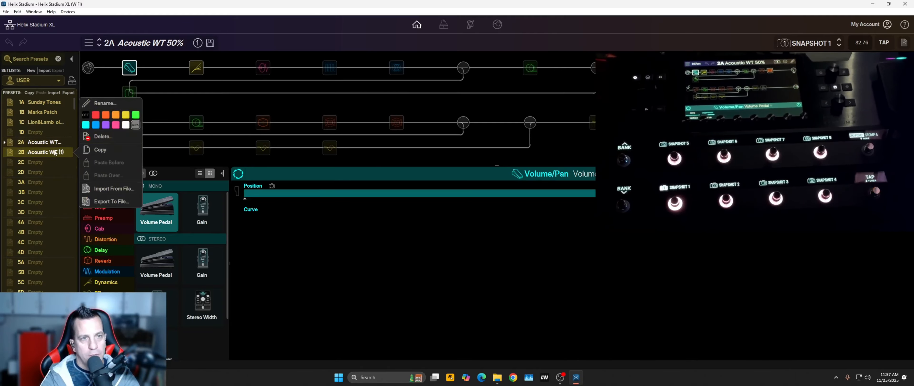
{"action": "left_click", "coordinate": [123, 106]}
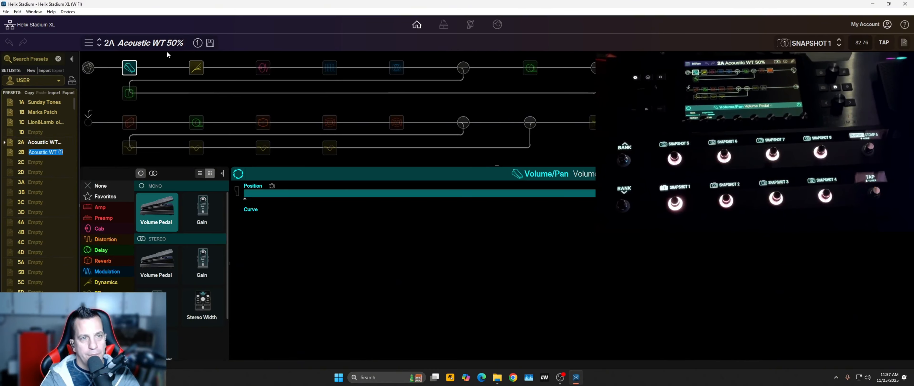
{"action": "double_click", "coordinate": [176, 42]}
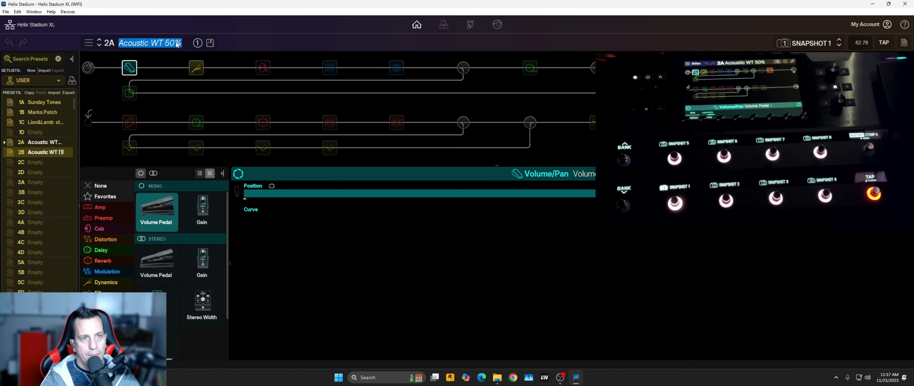
{"action": "left_click", "coordinate": [36, 153]}
{"action": "right_click", "coordinate": [36, 153]}
{"action": "double_click", "coordinate": [36, 153]}
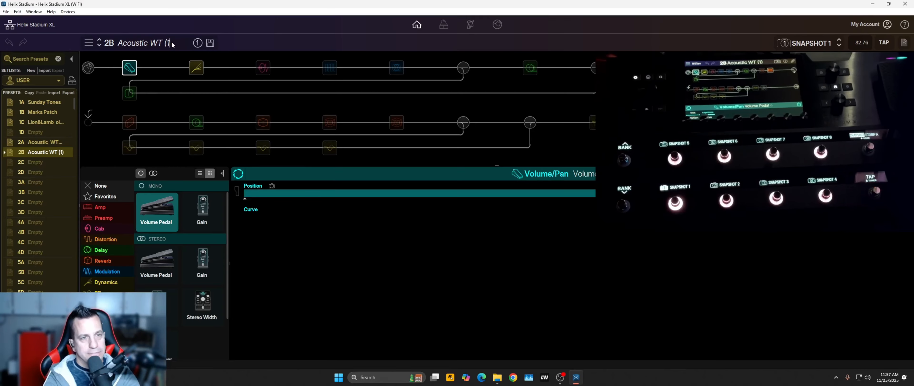
{"action": "key", "text": "BackSpace"}
{"action": "type", "text": "100"}
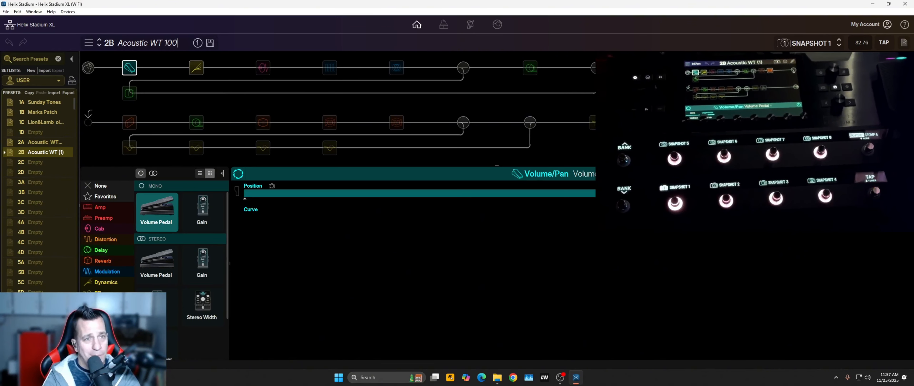
{"action": "type", "text": "%"}
{"action": "key", "text": "Return"}
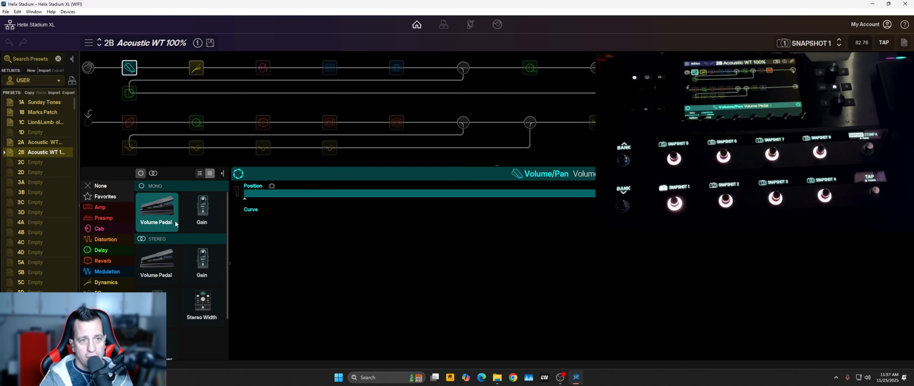
Replace the Volume Pedal block at the start of the first path with the Stereo Width model
{"action": "left_click", "coordinate": [202, 212]}
{"action": "left_click", "coordinate": [203, 265]}
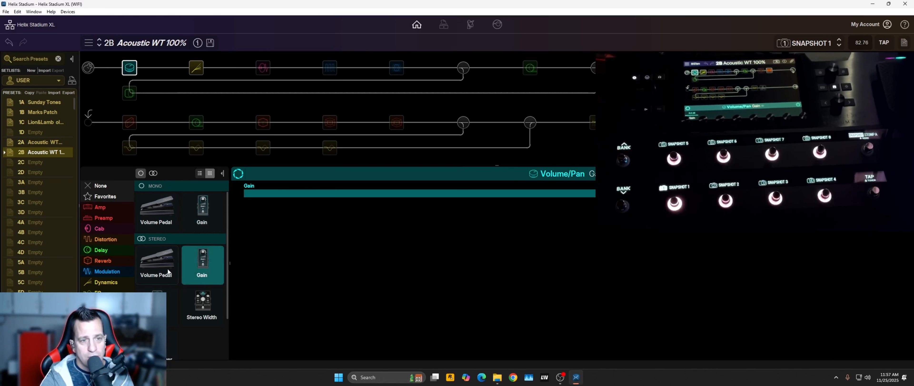
{"action": "left_click", "coordinate": [168, 272]}
{"action": "left_click", "coordinate": [192, 304]}
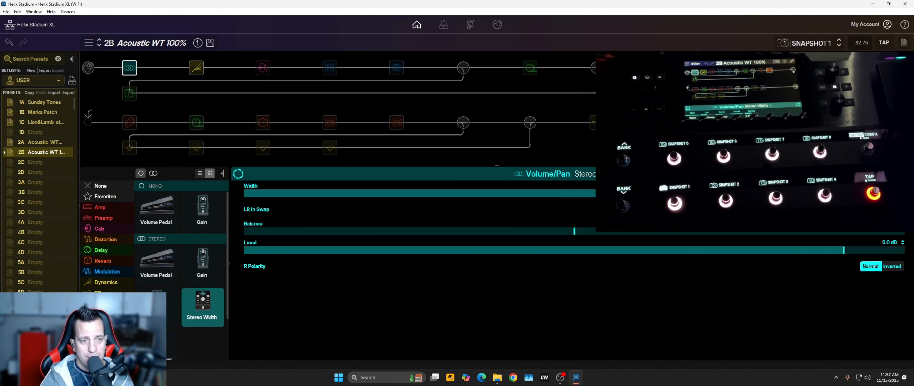
Inspect the parameters of the LA Studio Comp, cab and reverb blocks across both signal paths
{"action": "left_click", "coordinate": [196, 68]}
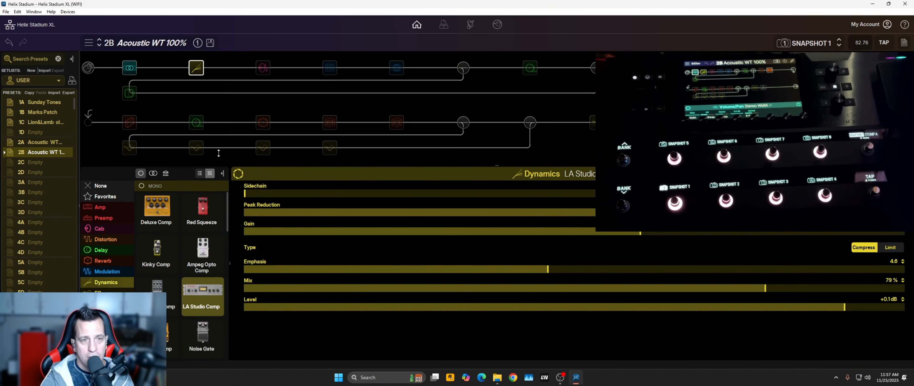
{"action": "left_click", "coordinate": [262, 73]}
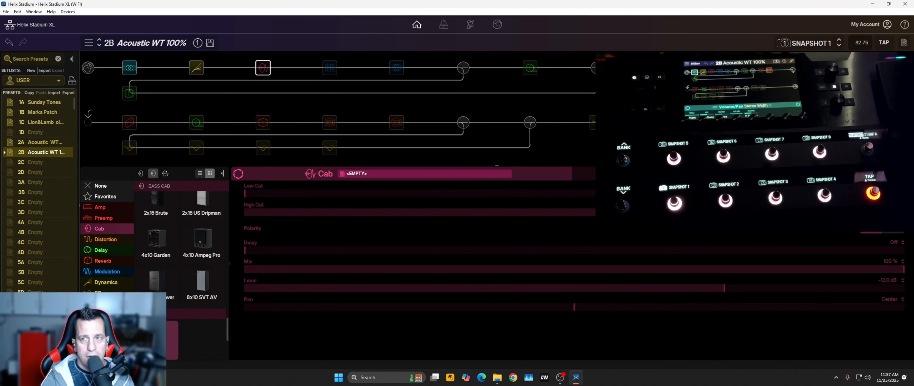
{"action": "left_click", "coordinate": [396, 122]}
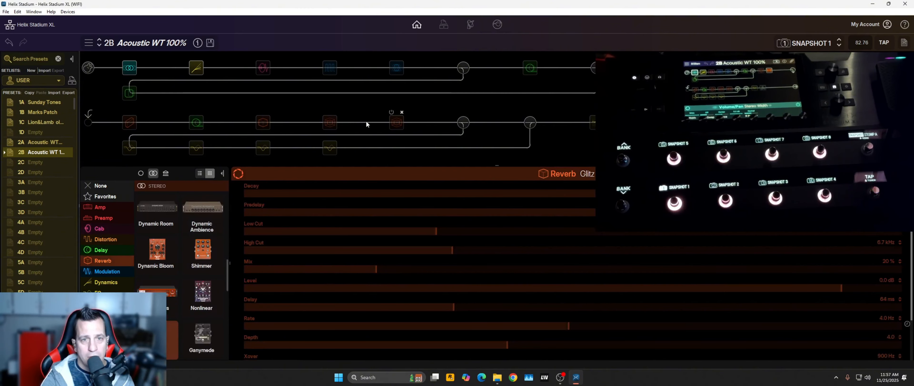
{"action": "left_click", "coordinate": [330, 122]}
{"action": "left_click", "coordinate": [263, 123]}
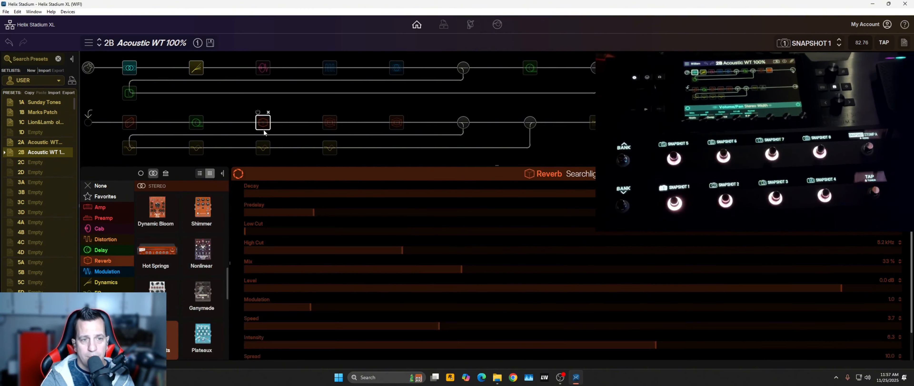
{"action": "left_click", "coordinate": [262, 148]}
{"action": "left_click", "coordinate": [330, 123]}
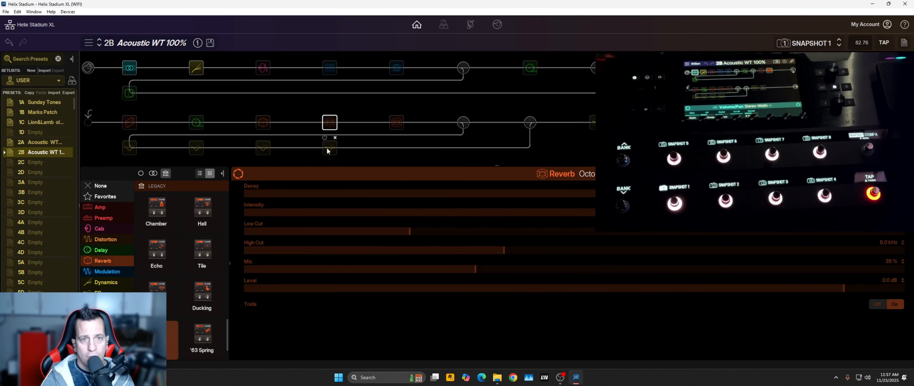
Assign Taylor 314ce - Shure SM57.wav from the Taylor folder to the empty cab IR block on the first path
{"action": "left_click", "coordinate": [265, 71]}
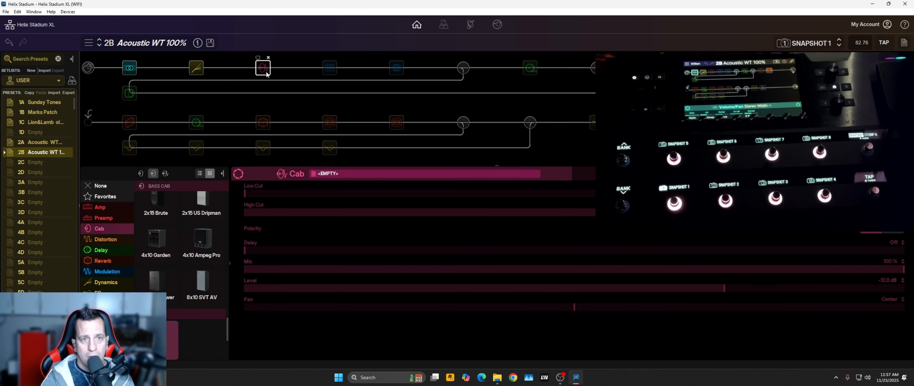
{"action": "left_click", "coordinate": [451, 176]}
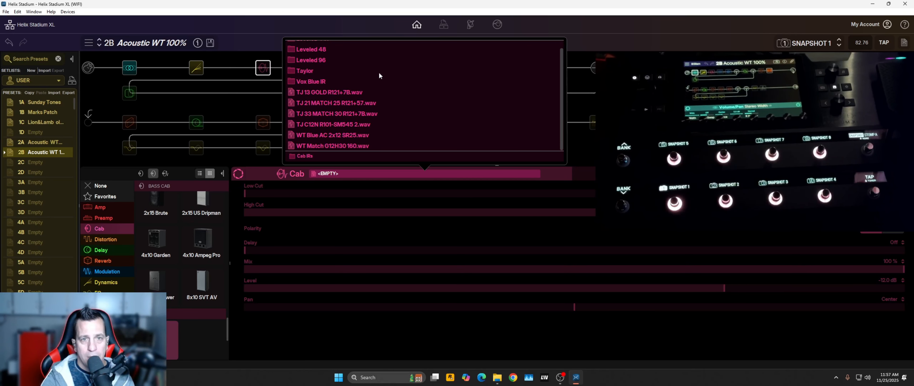
{"action": "double_click", "coordinate": [360, 79]}
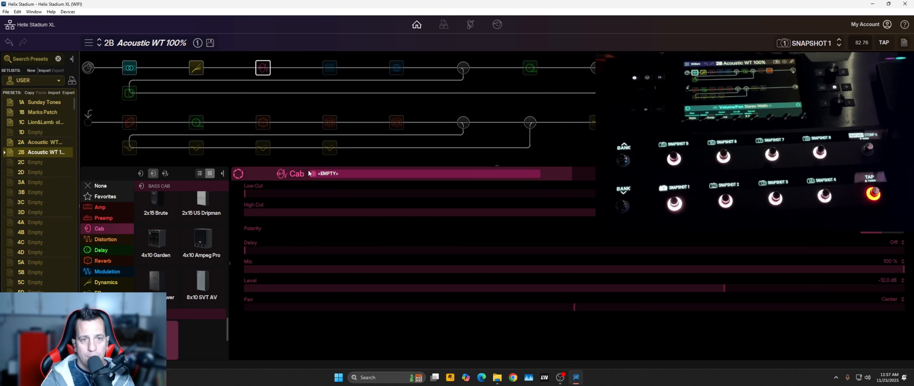
{"action": "left_click", "coordinate": [326, 174]}
{"action": "left_click", "coordinate": [314, 79]}
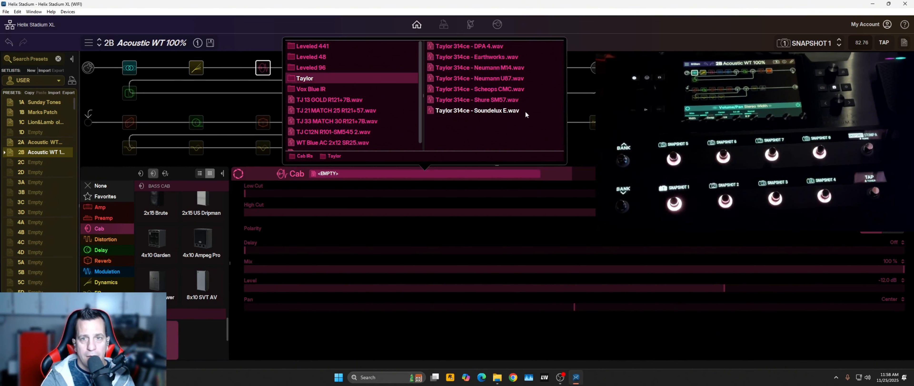
{"action": "left_click", "coordinate": [485, 100]}
{"action": "left_click", "coordinate": [484, 101]}
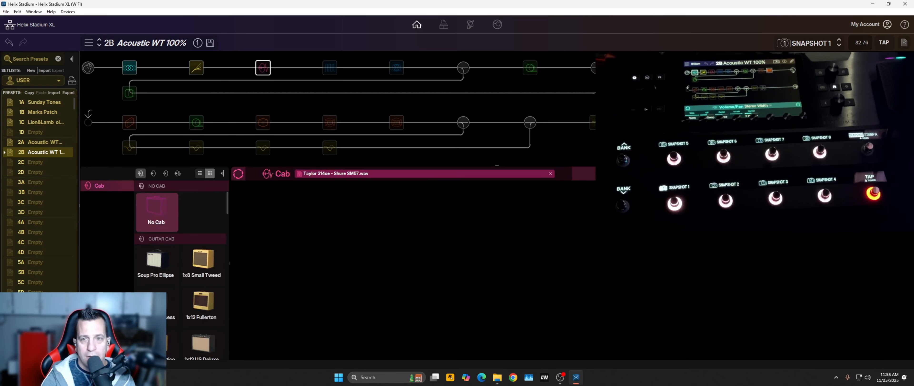
Check the IR assigned to the cab block in preset 2B and turn the block on
{"action": "left_click", "coordinate": [466, 175]}
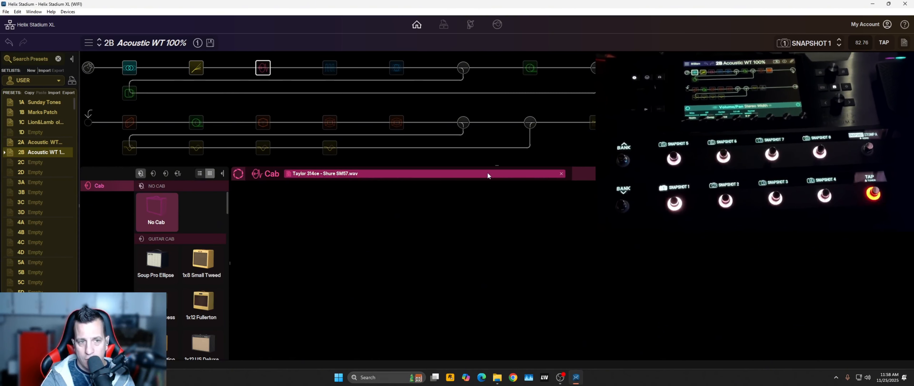
{"action": "left_click", "coordinate": [406, 174]}
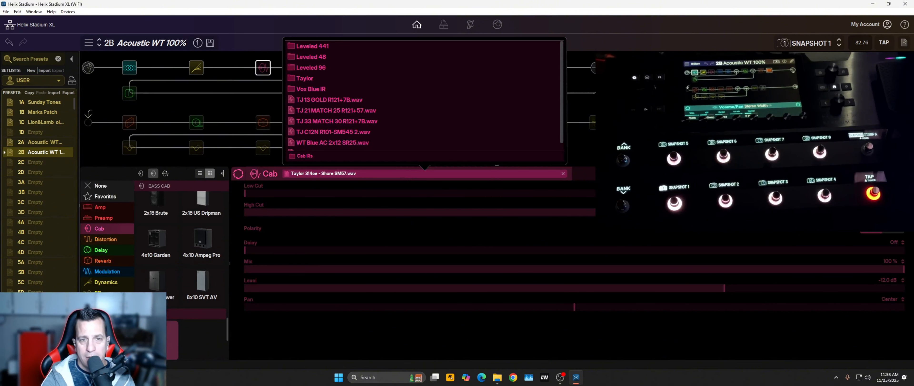
{"action": "key", "text": "Escape"}
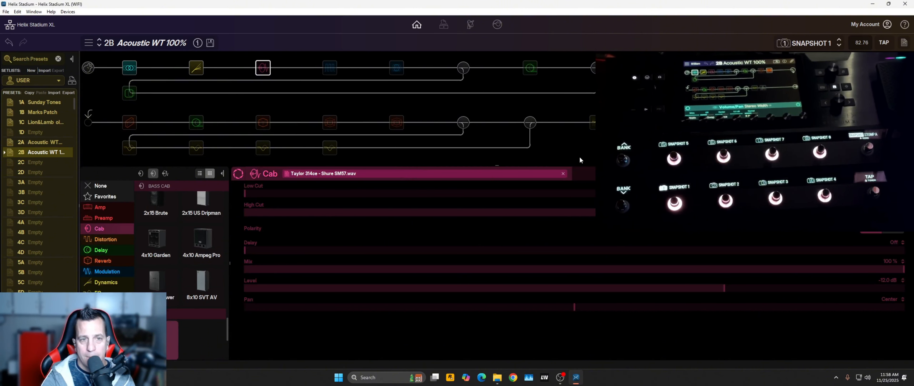
{"action": "key", "text": "Down"}
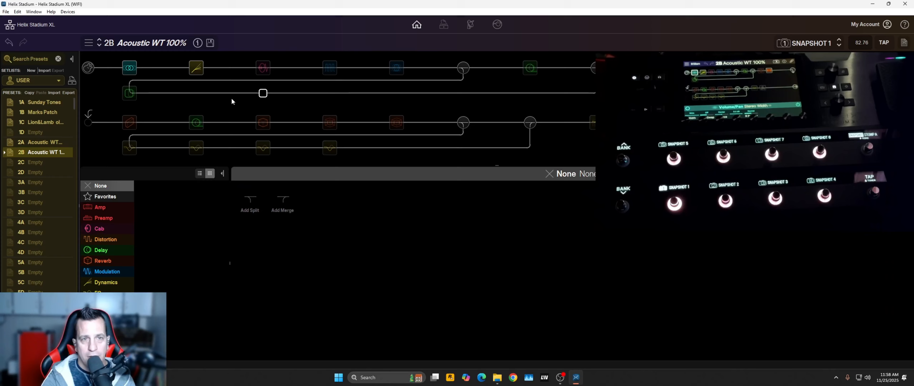
{"action": "left_click", "coordinate": [262, 70]}
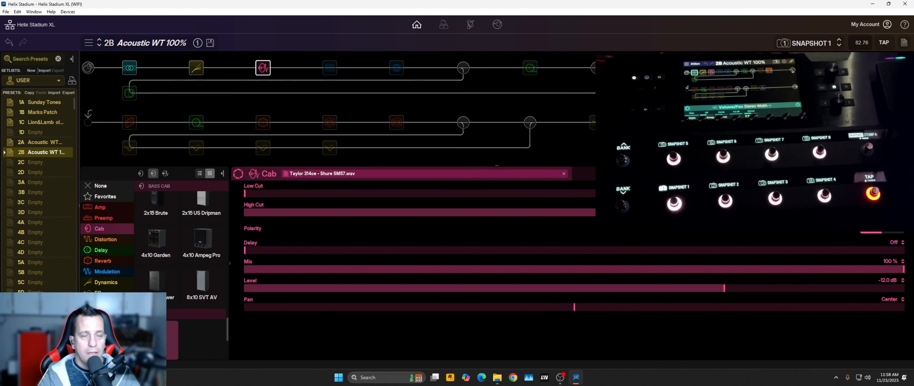
In the slot 2A preset, assign Taylor 314ce - Shure SM57.wav to the empty cab IR block and turn the block on
{"action": "left_click", "coordinate": [41, 142]}
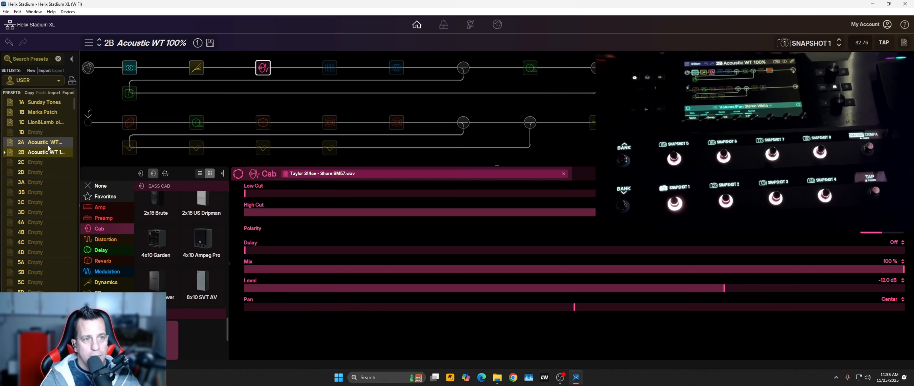
{"action": "double_click", "coordinate": [31, 140]}
{"action": "left_click", "coordinate": [264, 67]}
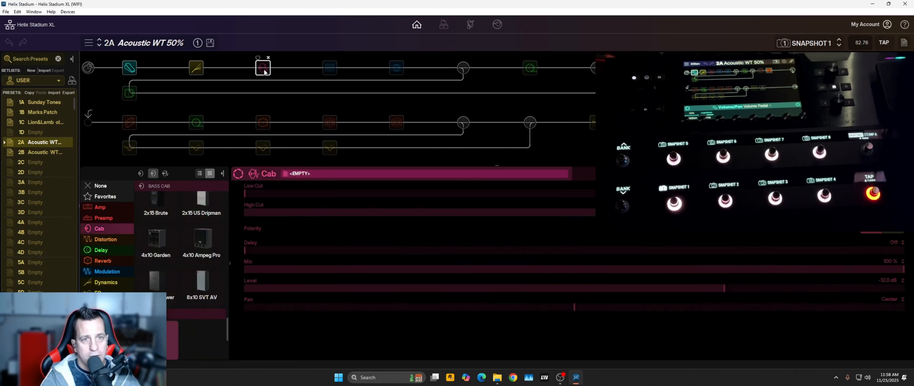
{"action": "left_click", "coordinate": [311, 173]}
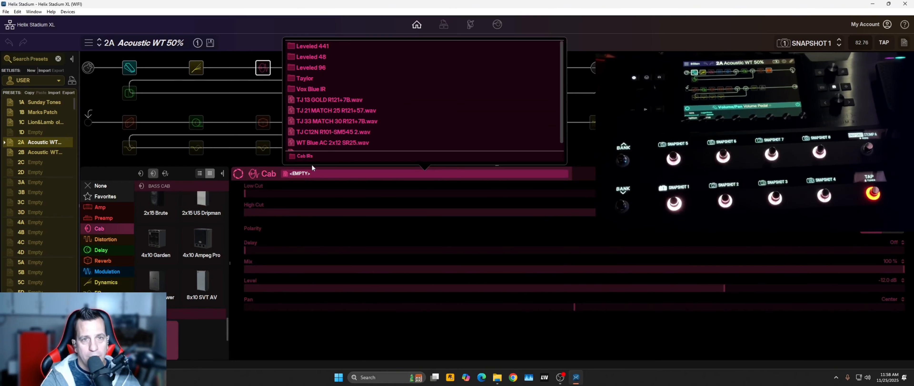
{"action": "left_click", "coordinate": [371, 80]}
{"action": "key", "text": "Escape"}
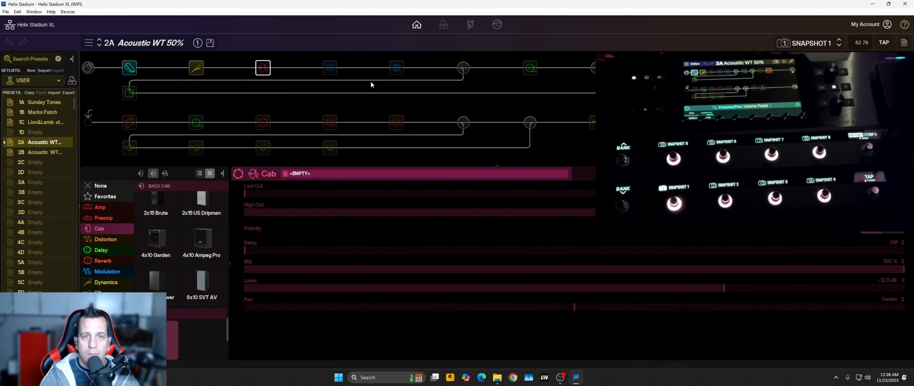
{"action": "left_click", "coordinate": [282, 174]}
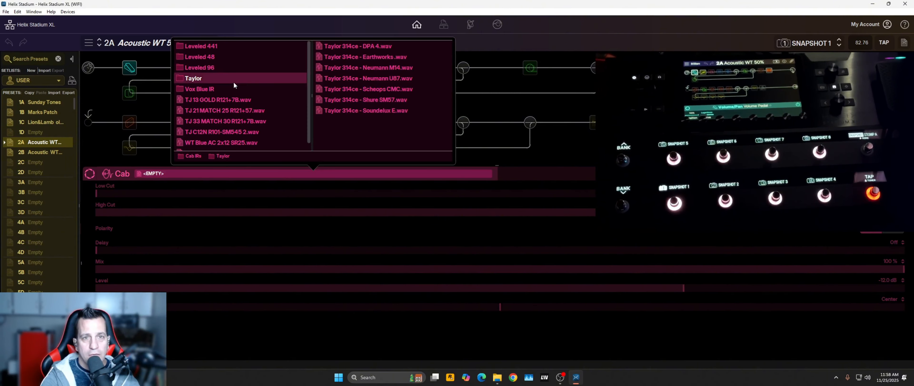
{"action": "left_click", "coordinate": [416, 94]}
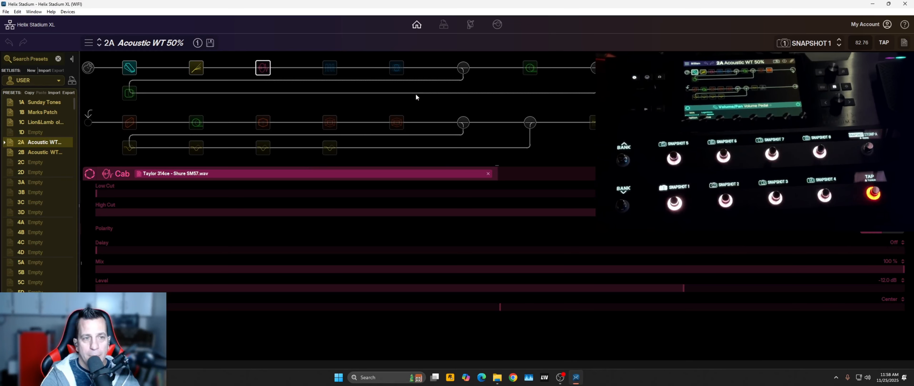
{"action": "left_click", "coordinate": [257, 57]}
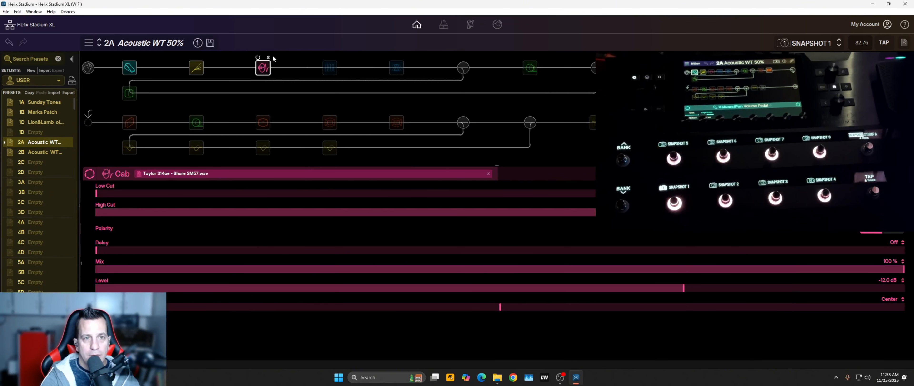